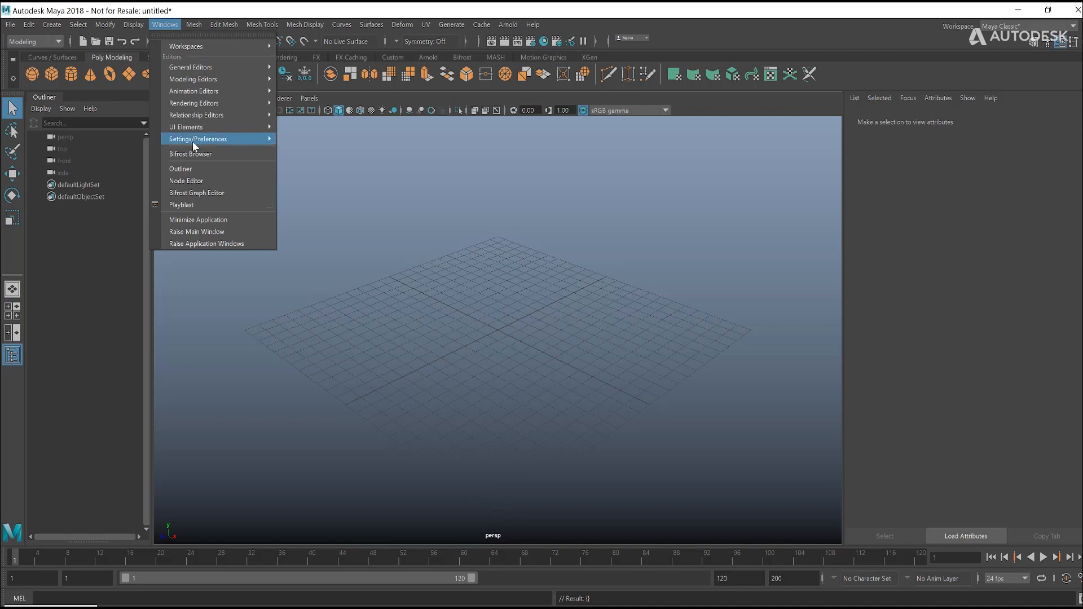
Step: Open the Bifrost Browser, look through the Fire and Smoke examples, and import billowy_smoke_plume into the scene
left_click(188, 153)
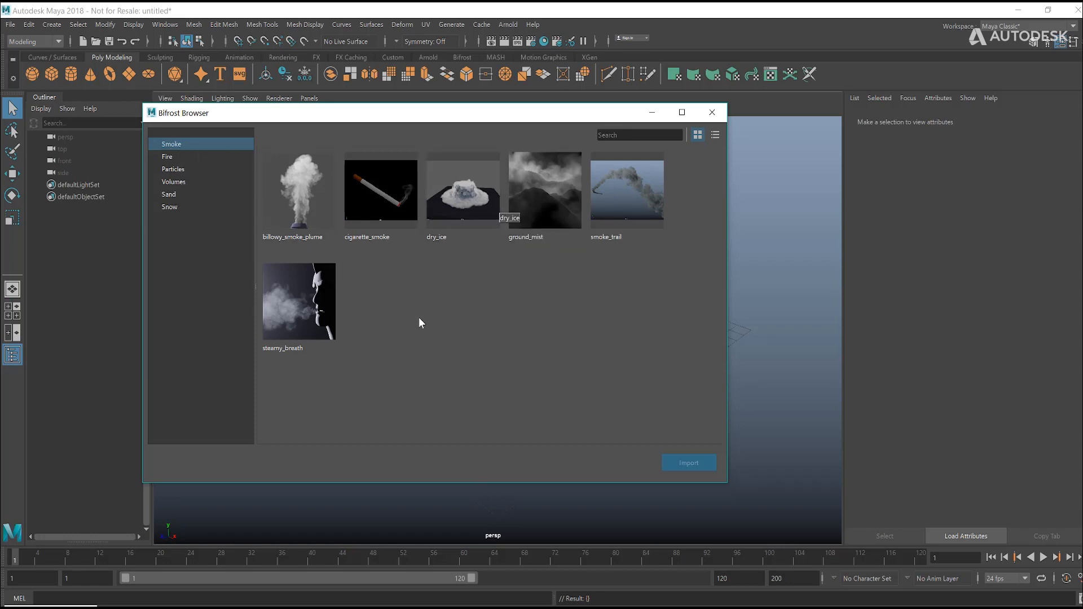
left_click(168, 157)
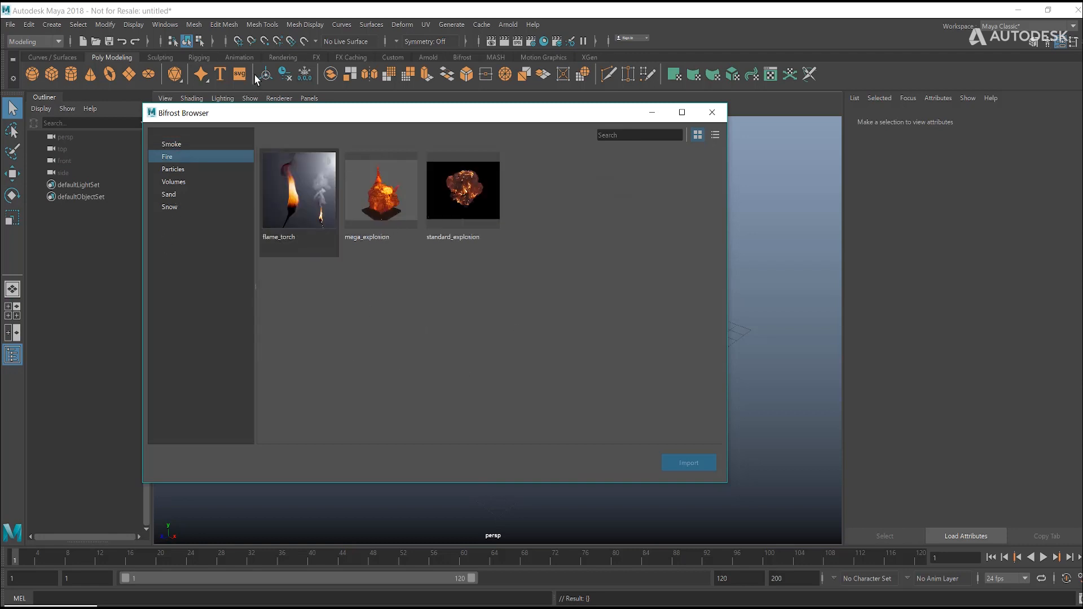
left_click(187, 147)
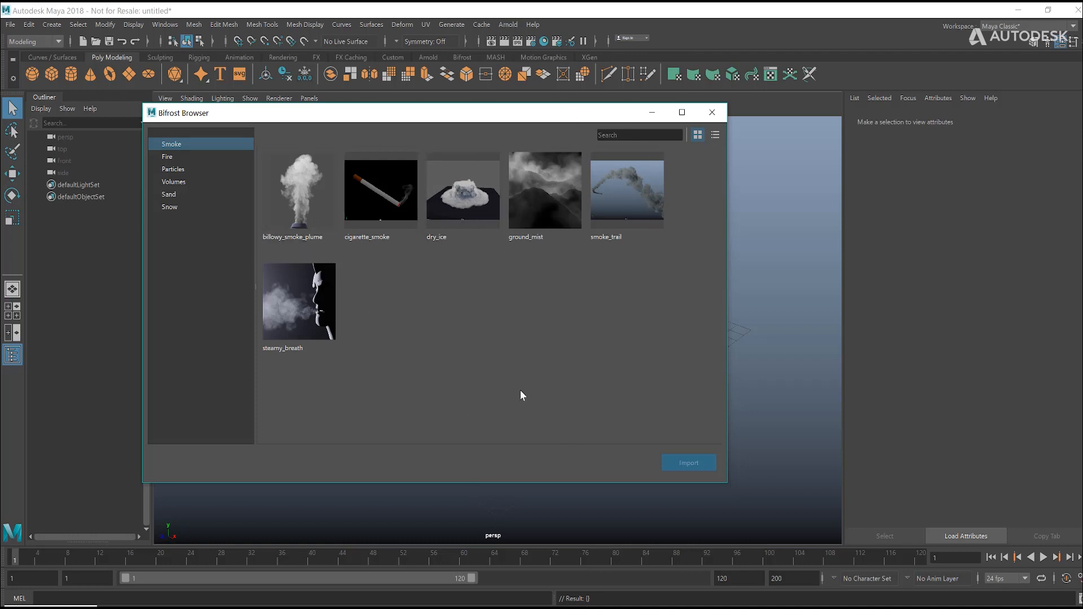
left_click(299, 192)
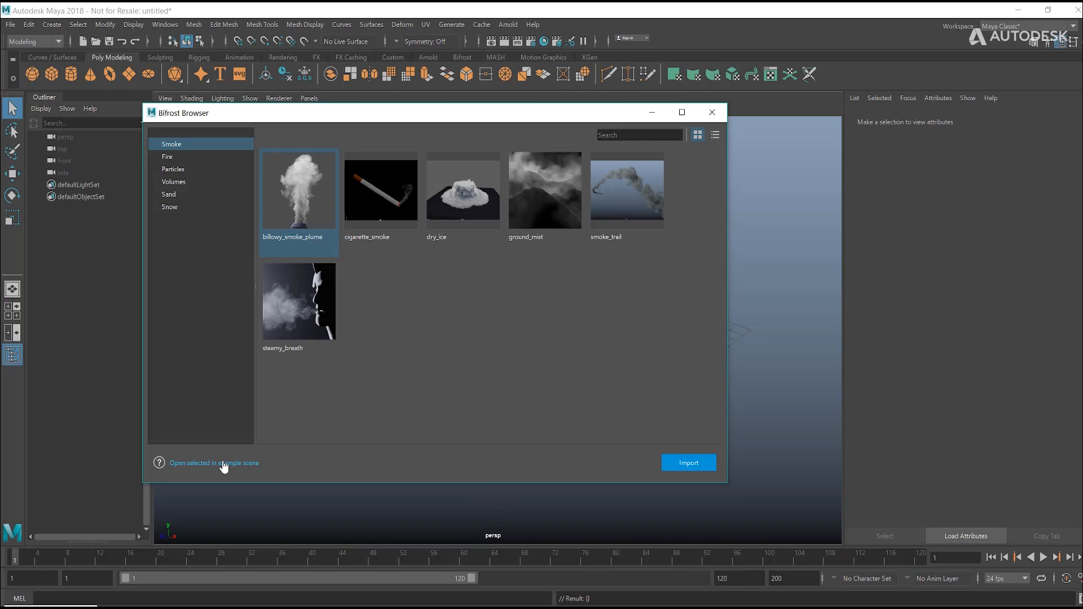
mouse_move(314, 154)
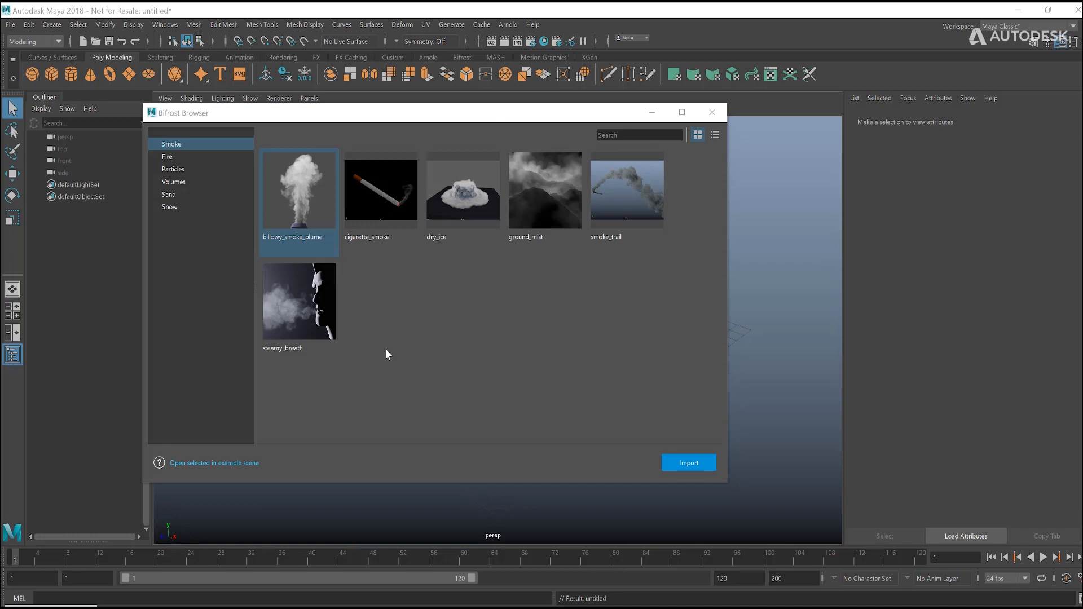
left_click(688, 461)
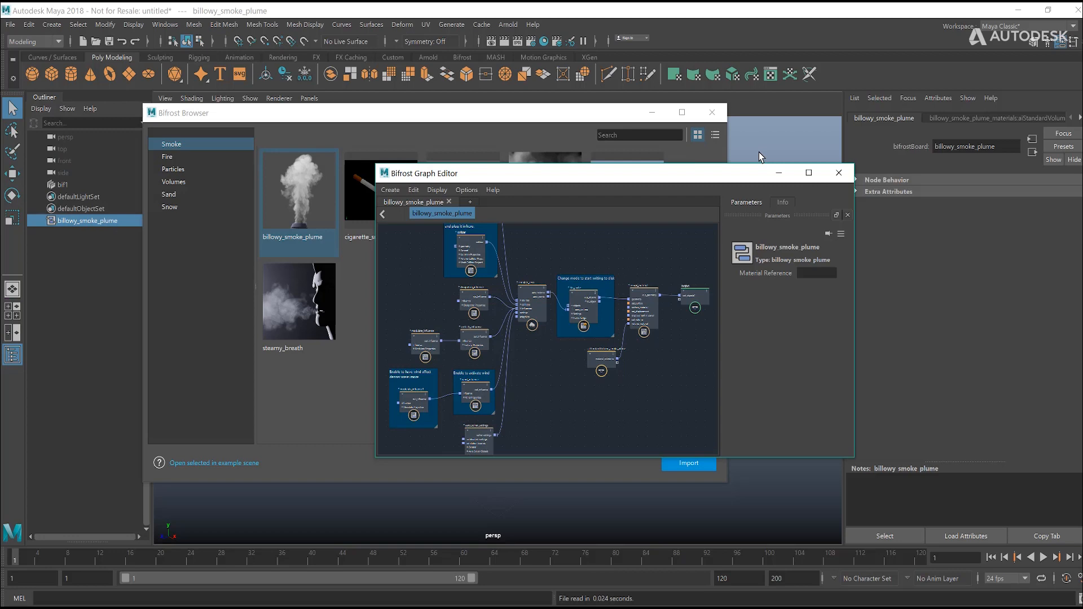
Step: Minimise the Bifrost Browser, move the graph editor aside, and enlarge it to examine the whole billowy_smoke_plume node graph
left_click(652, 113)
left_click_drag(698, 297, 706, 312)
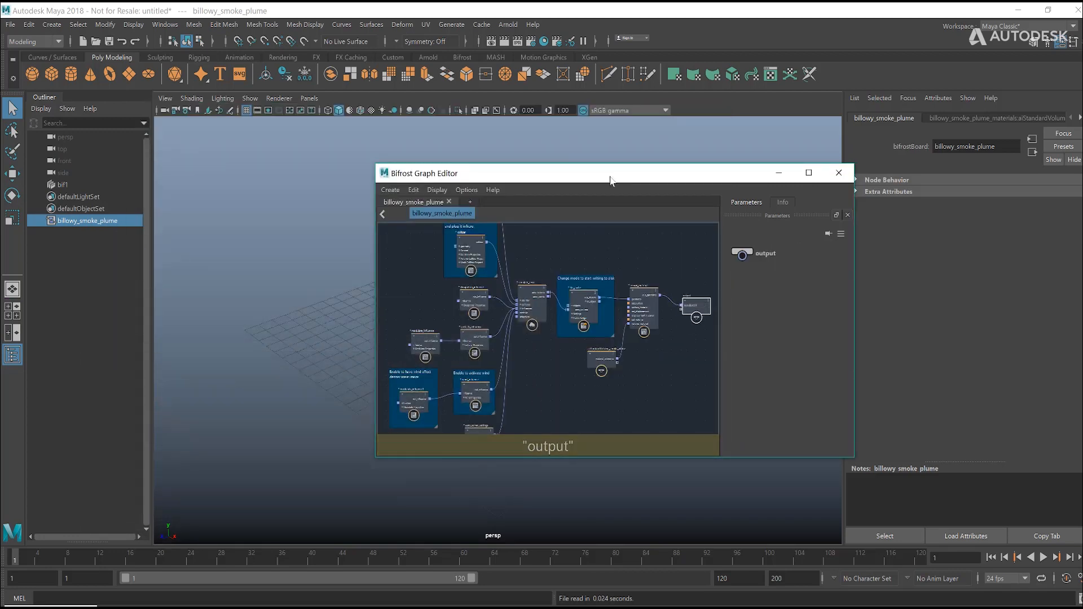
left_click_drag(575, 175, 762, 188)
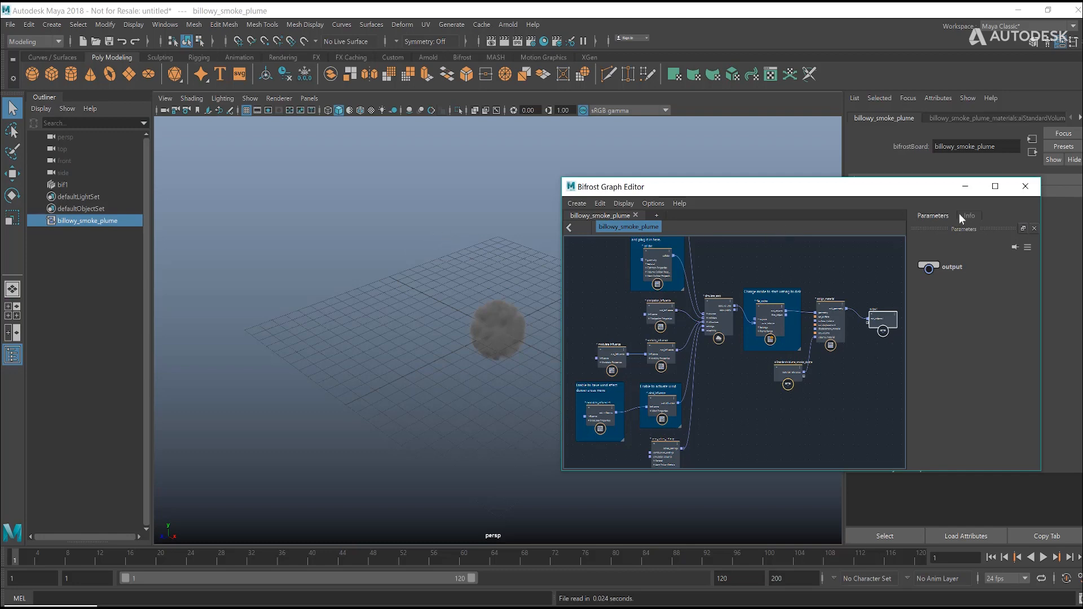
left_click(995, 186)
key("a")
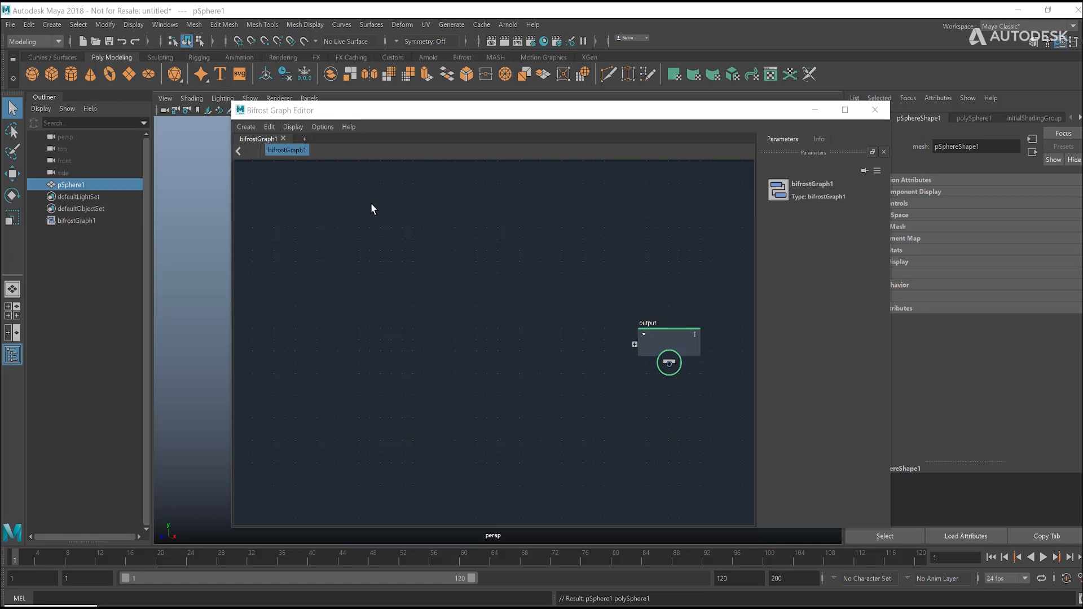
Step: Move the Bifrost Graph Editor clear of the Outliner and add the pSphere1 mesh to bifrostGraph1 as an input node
left_click_drag(395, 110, 392, 82)
left_click_drag(398, 86, 591, 102)
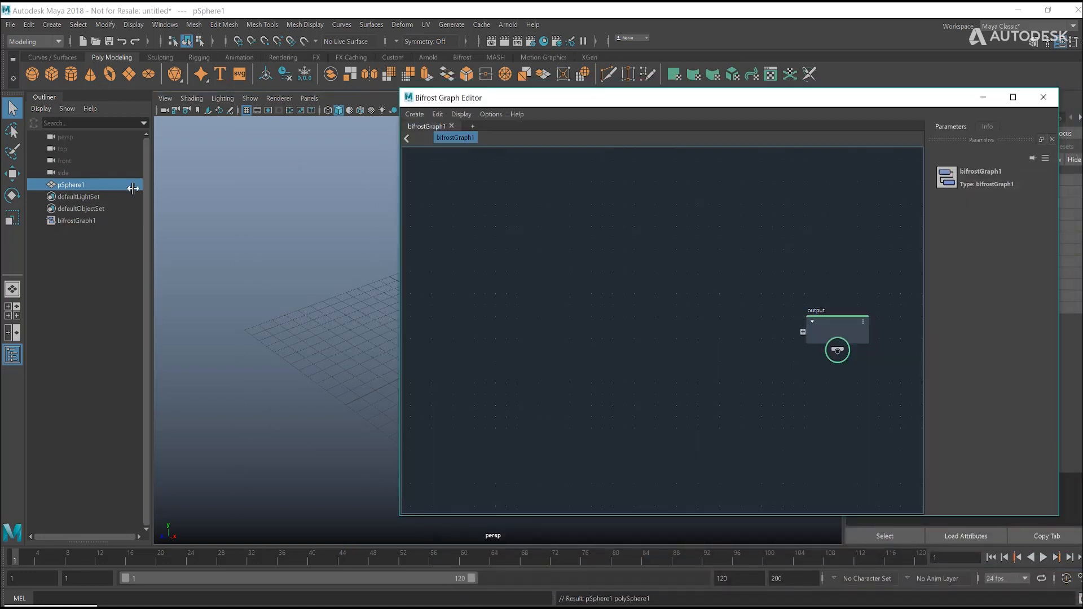
left_click_drag(457, 240, 458, 241)
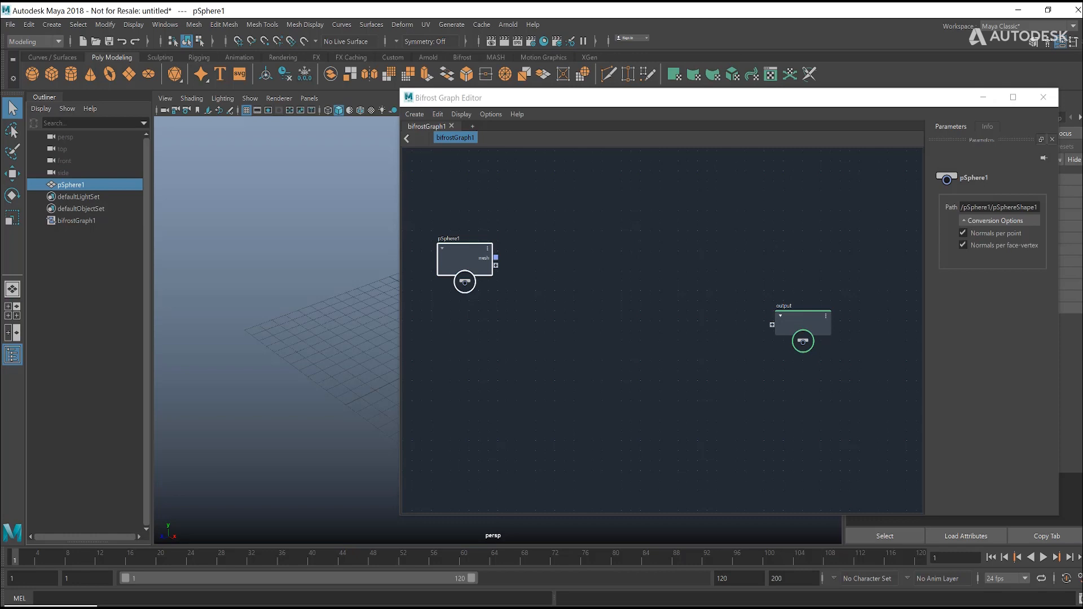
Step: Maximise the Bifrost Graph Editor and reposition the pSphere1 node, leaving open space before the output node
left_click(1014, 98)
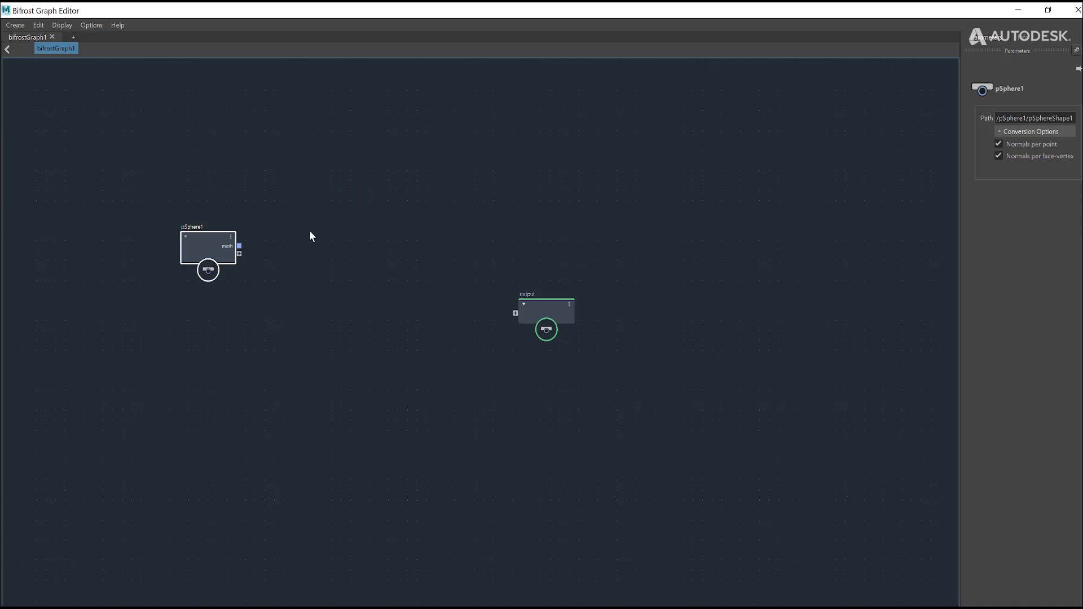
scroll(309, 230, "up", 3)
left_click_drag(214, 250, 287, 261)
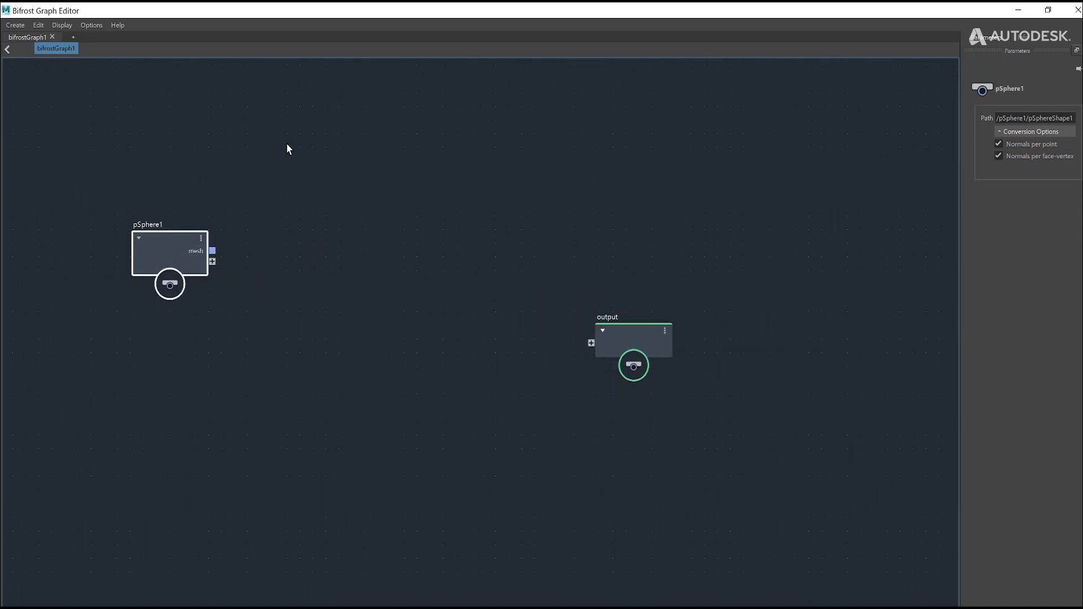
scroll(294, 156, "down", 2)
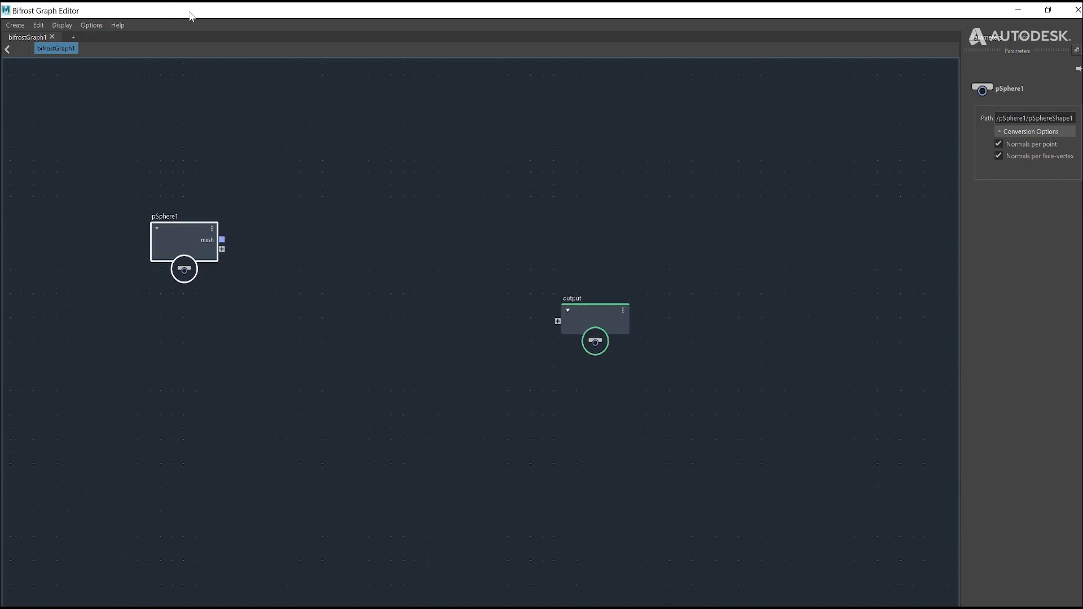
left_click_drag(122, 203, 177, 218)
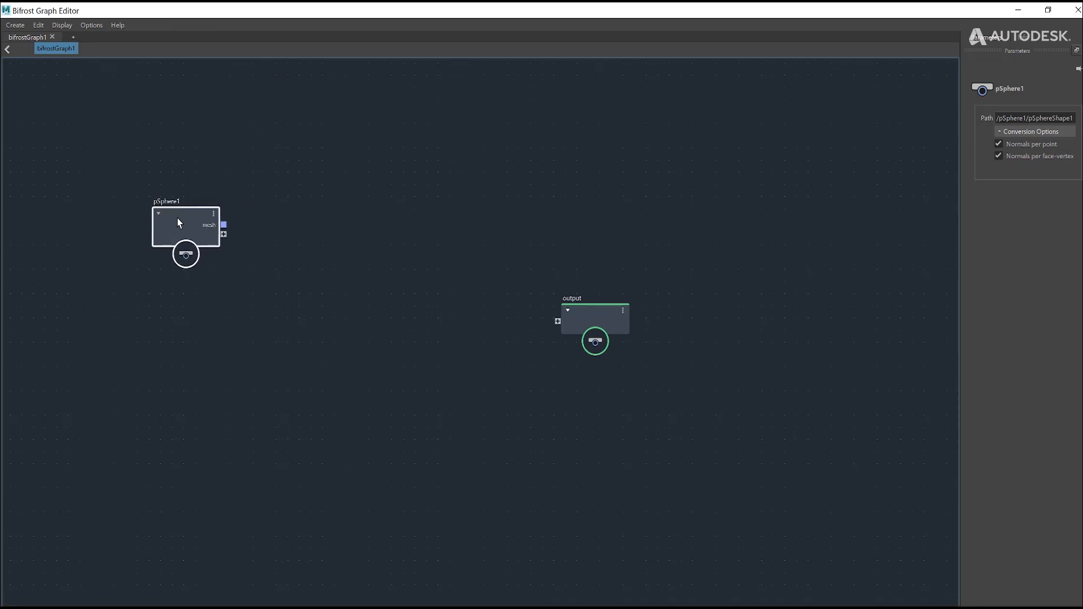
Step: Add a source_air node to the graph and connect pSphere1's mesh output to its geometry input
left_click(311, 201)
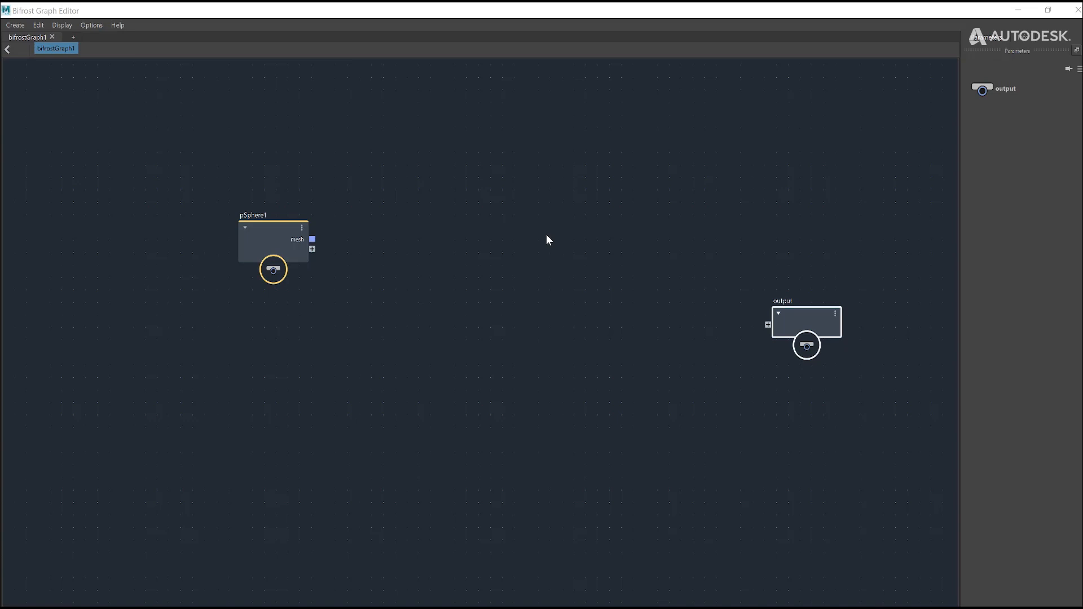
key("Tab")
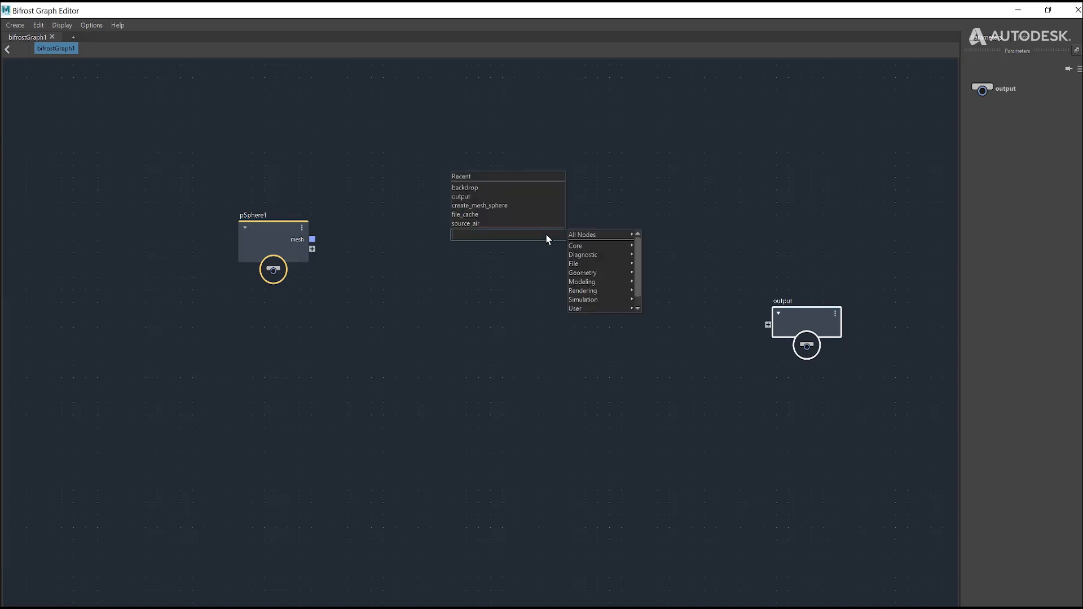
type("source")
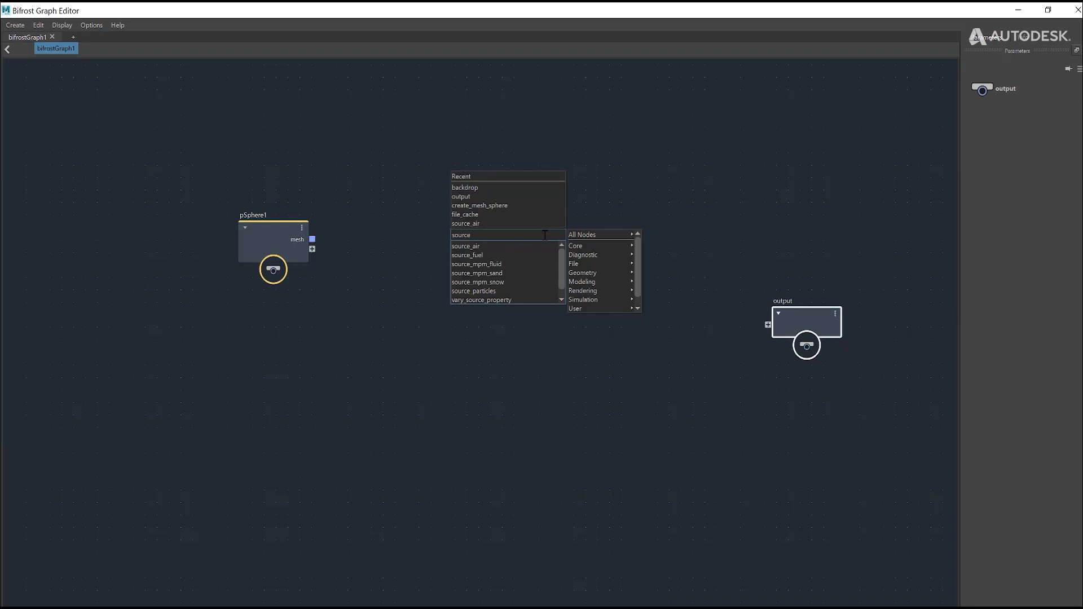
left_click(479, 246)
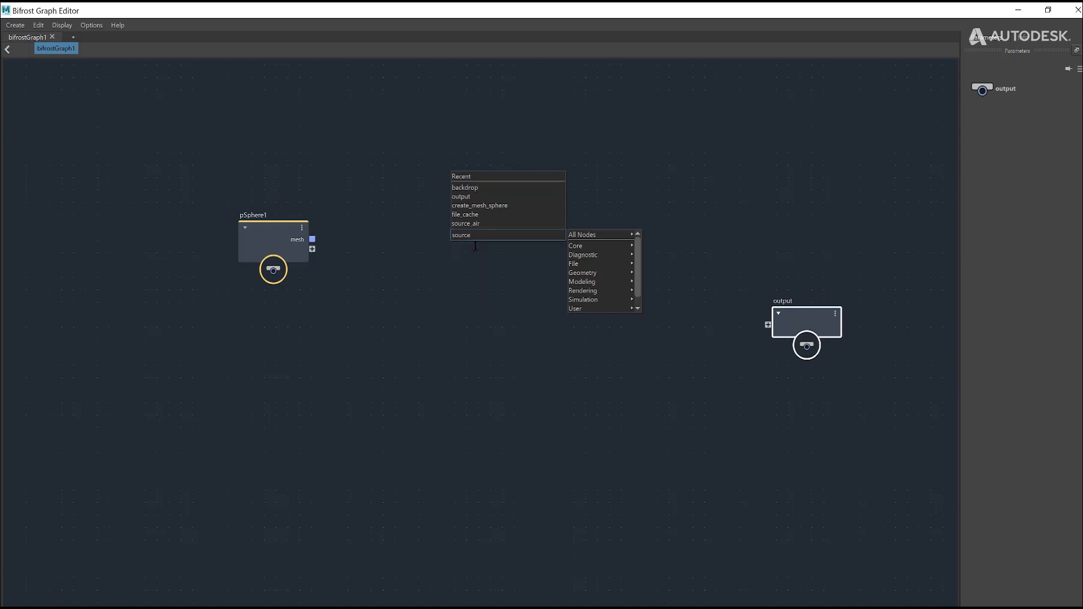
left_click(341, 232)
left_click_drag(312, 239, 444, 246)
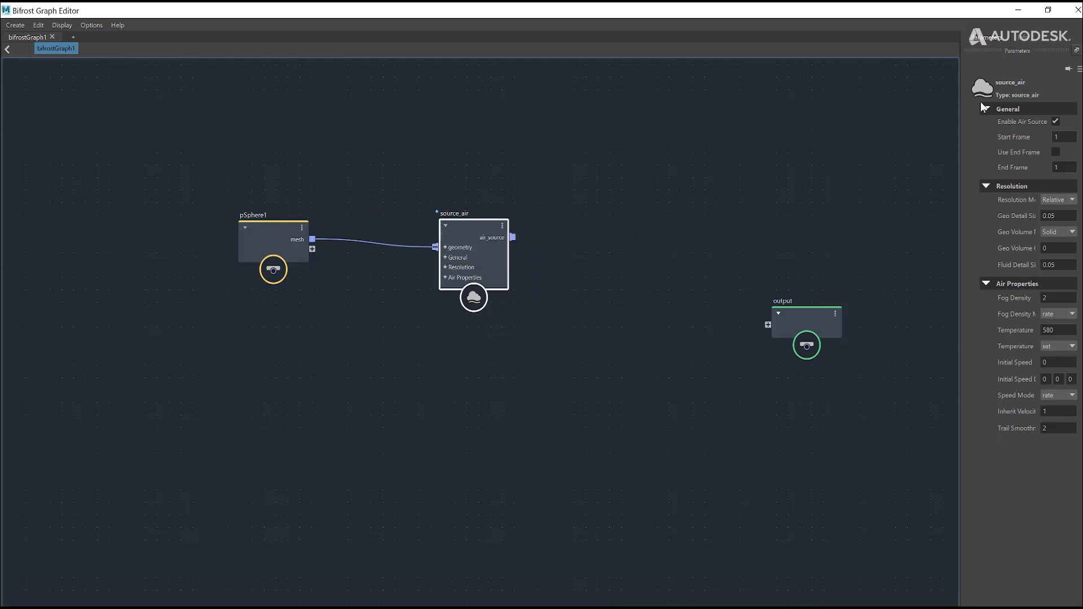
Step: Widen the parameter area and review the properties of the pSphere1 and source_air nodes
left_click_drag(961, 115, 894, 136)
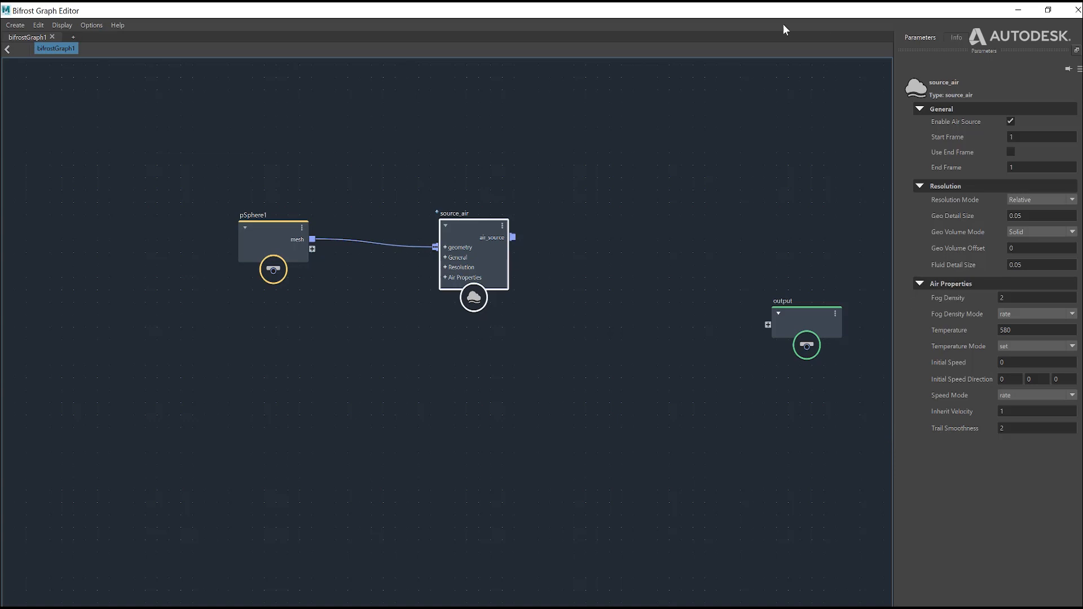
left_click_drag(402, 354, 402, 354)
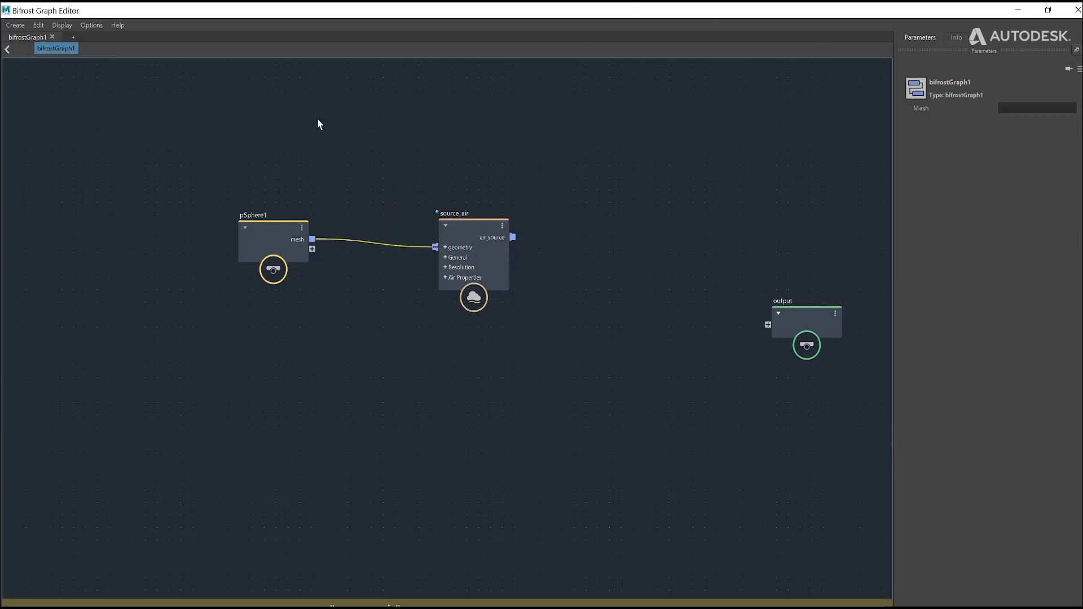
left_click(253, 258)
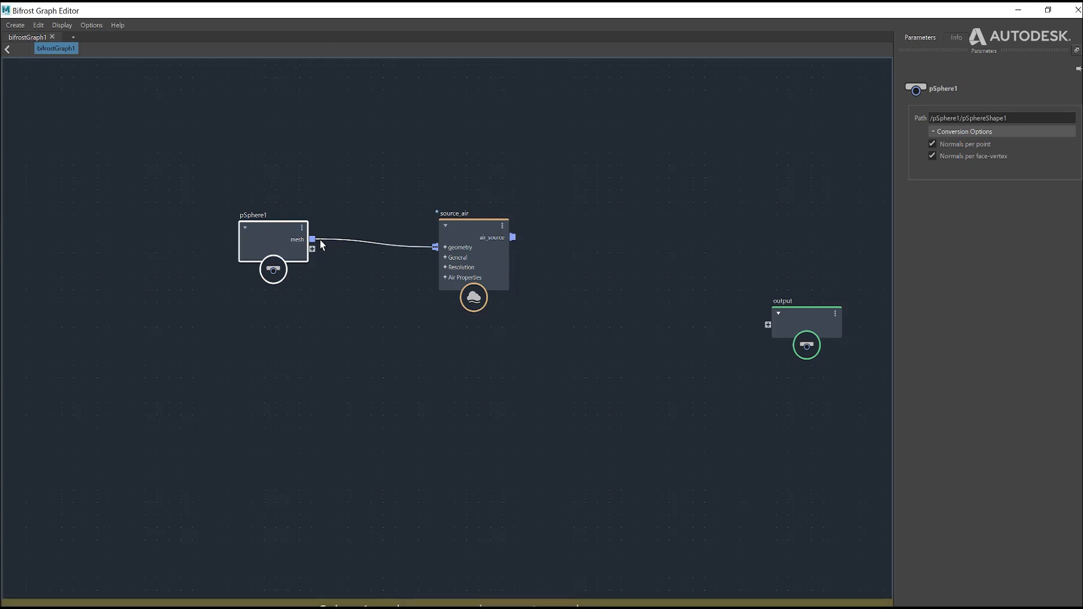
left_click(458, 223)
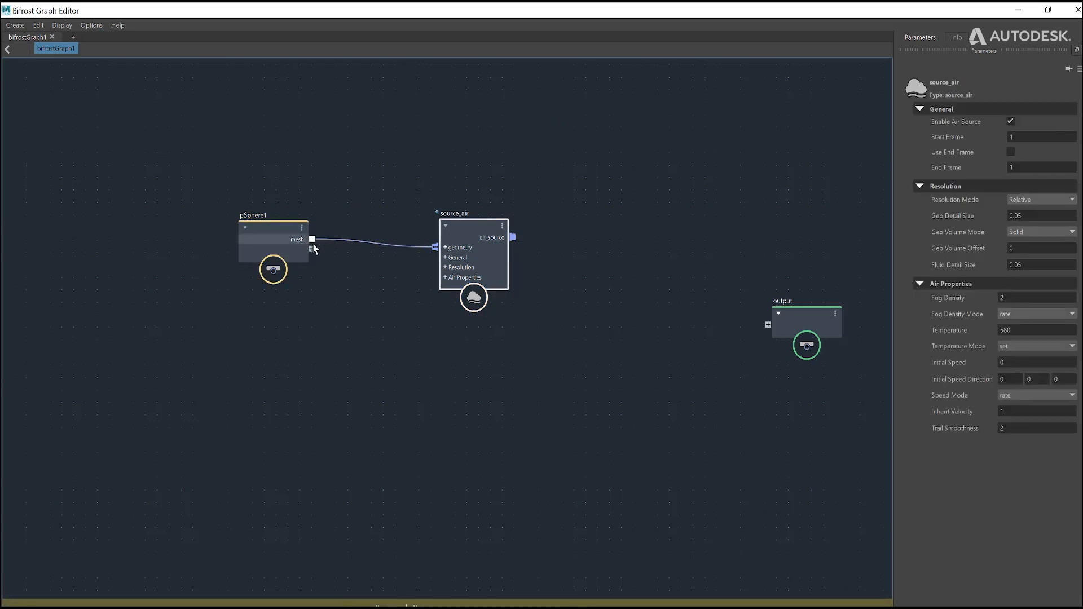
Step: Rearrange the connected nodes, placing pSphere1 higher and source_air just after it, with room before the output node
left_click_drag(486, 243, 701, 263)
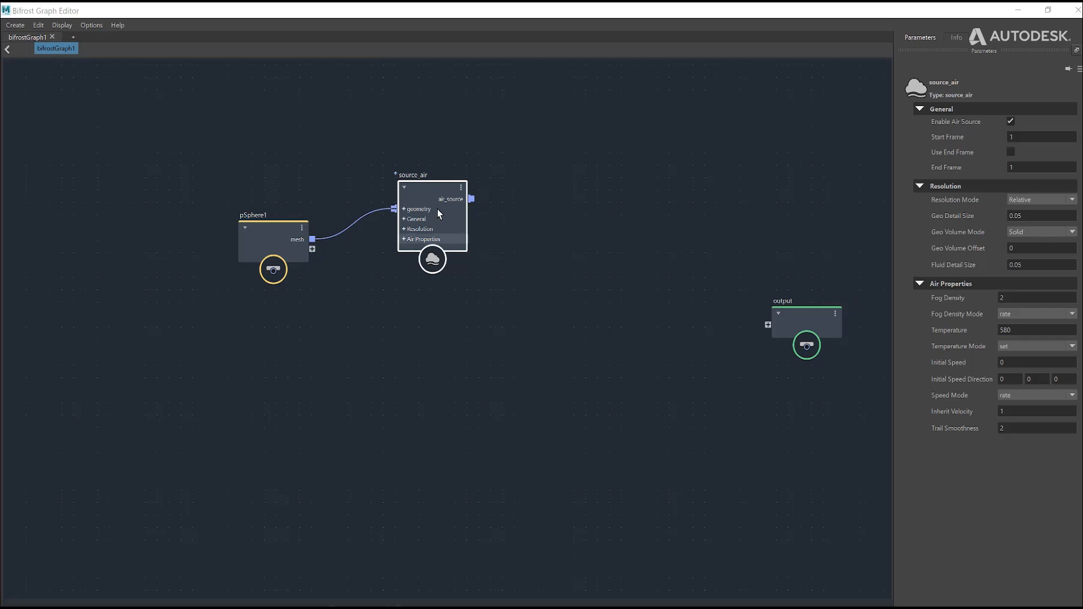
left_click_drag(438, 209, 445, 229)
left_click(622, 231)
left_click(464, 225)
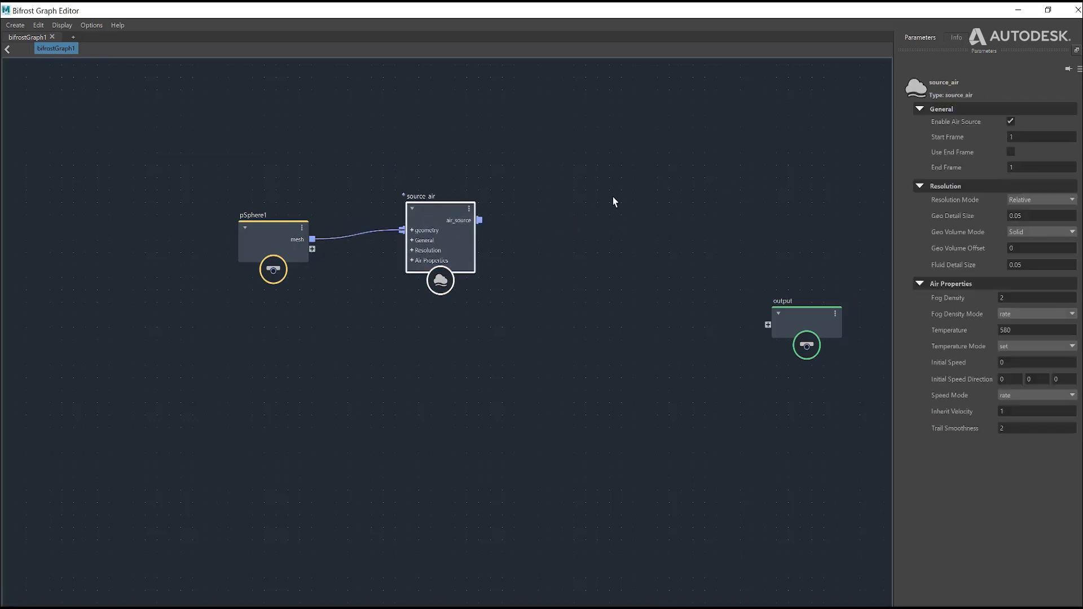
left_click_drag(290, 230, 283, 189)
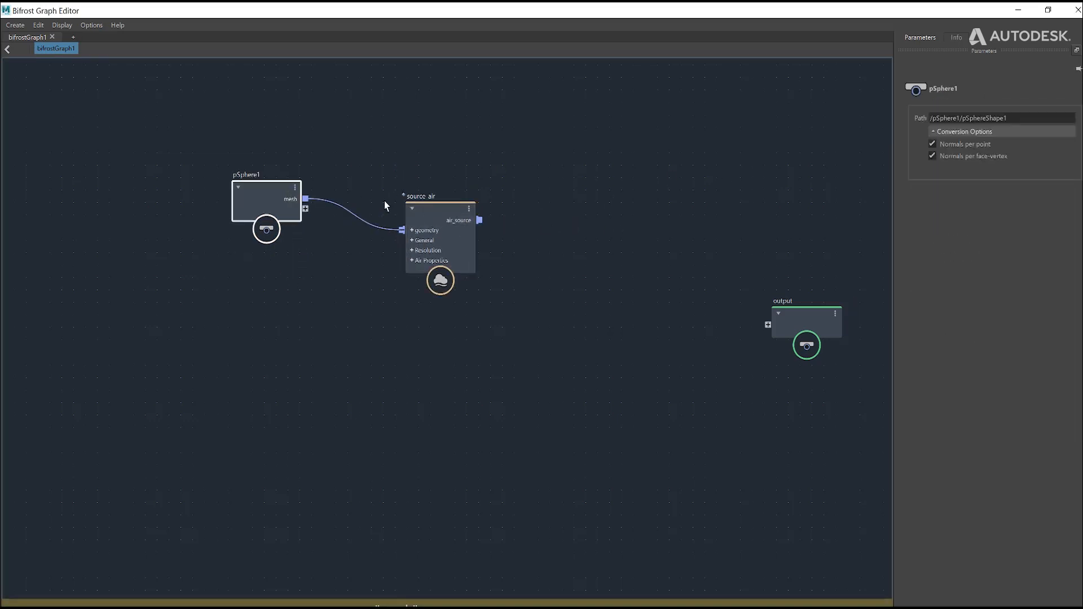
left_click_drag(452, 212, 410, 203)
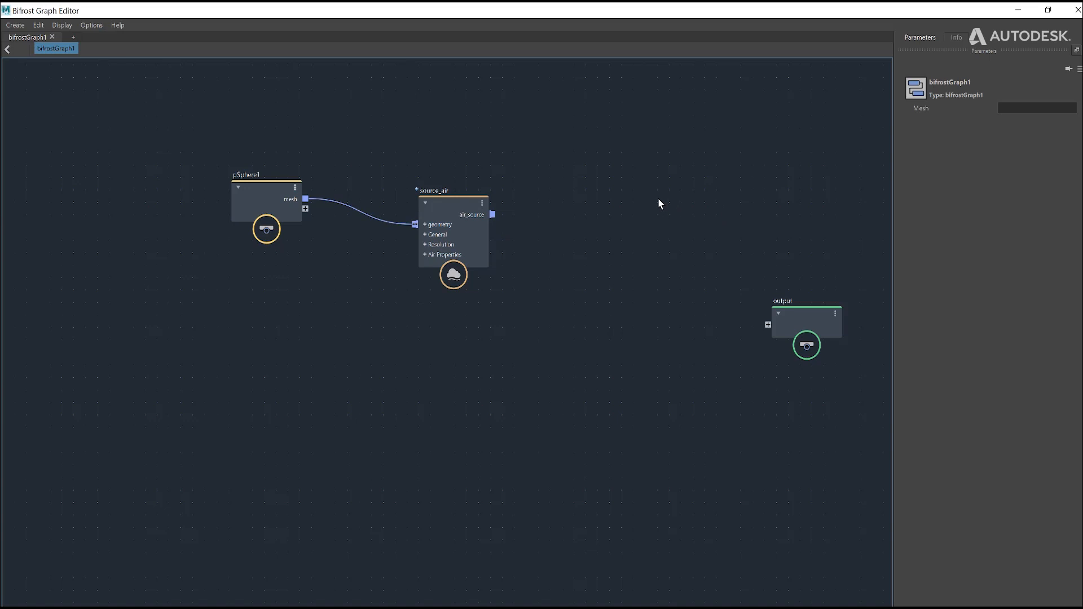
Step: Add a simulate_aero node and place it between the source_air and output nodes
key("Tab")
type("s")
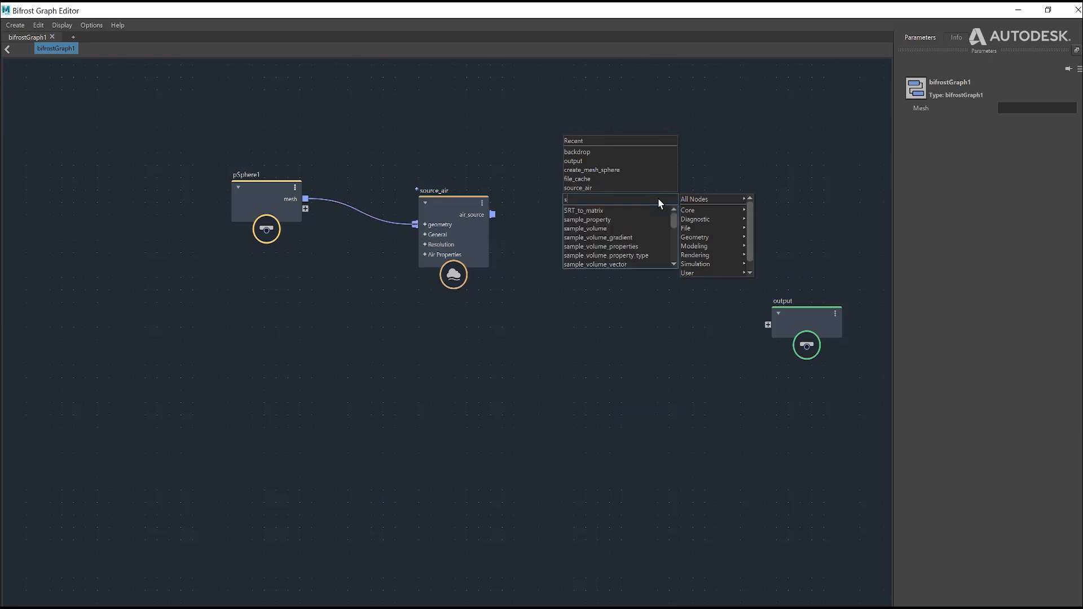
type("imula")
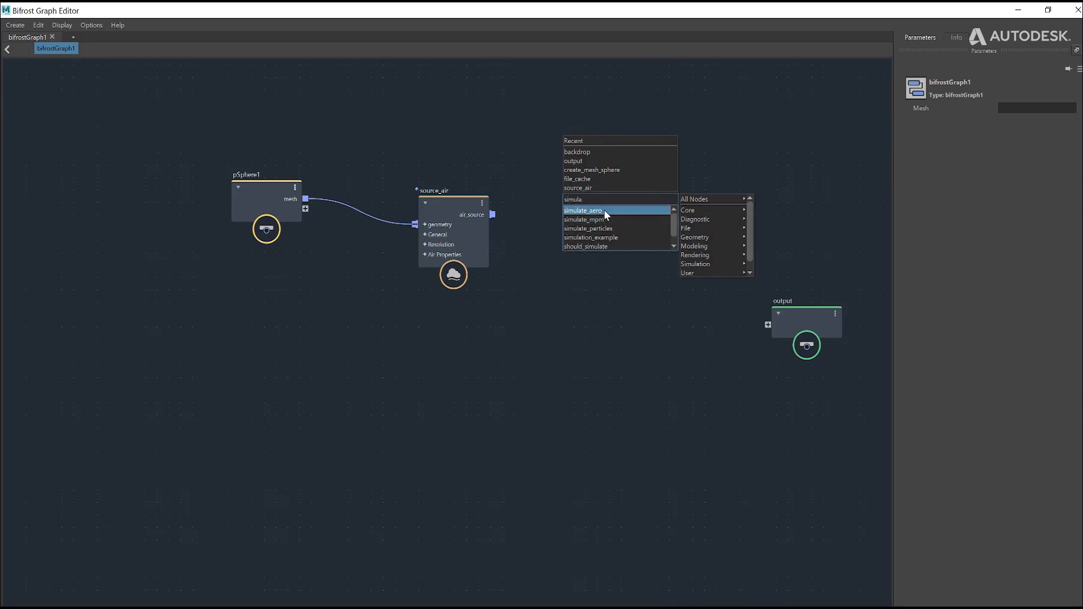
left_click(583, 210)
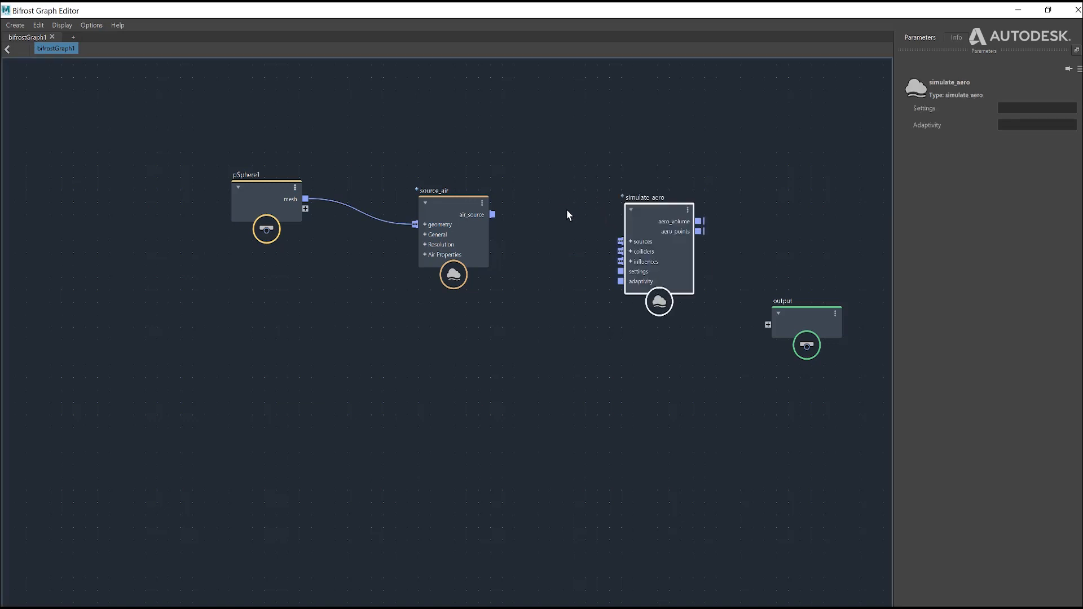
left_click_drag(631, 208, 615, 242)
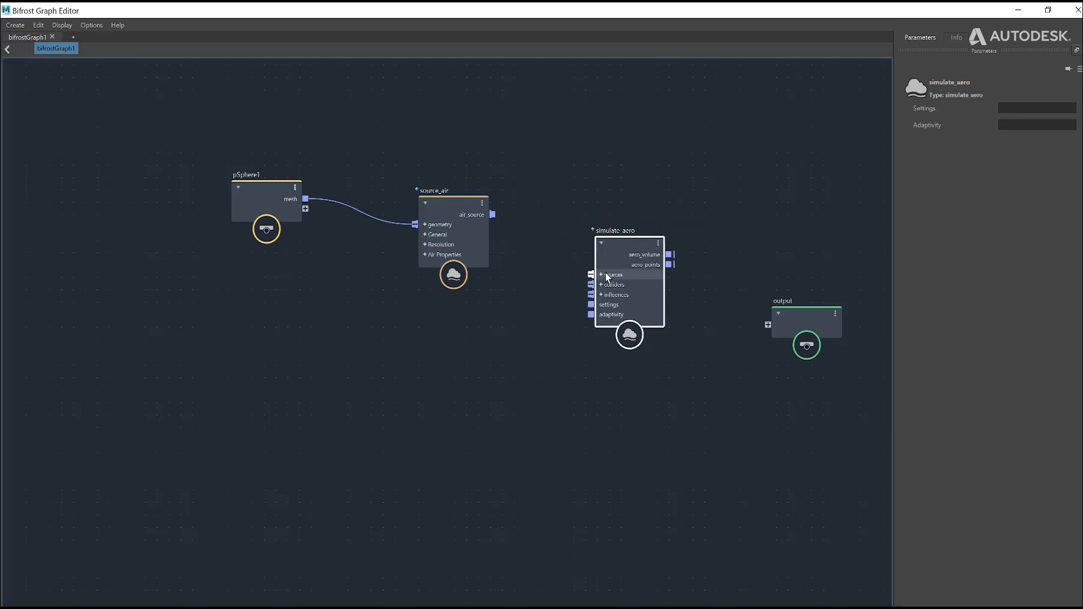
Step: Connect source_air's air_source to simulate_aero's sources and aero_volume to the output node, then nudge source_air slightly upward
left_click_drag(493, 214, 590, 275)
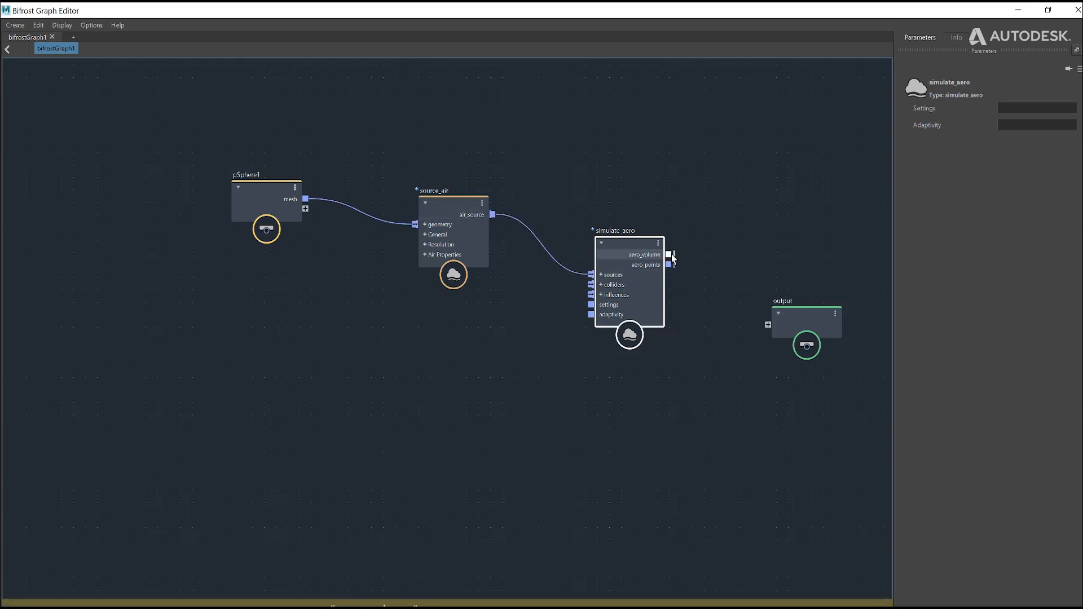
left_click_drag(668, 255, 770, 325)
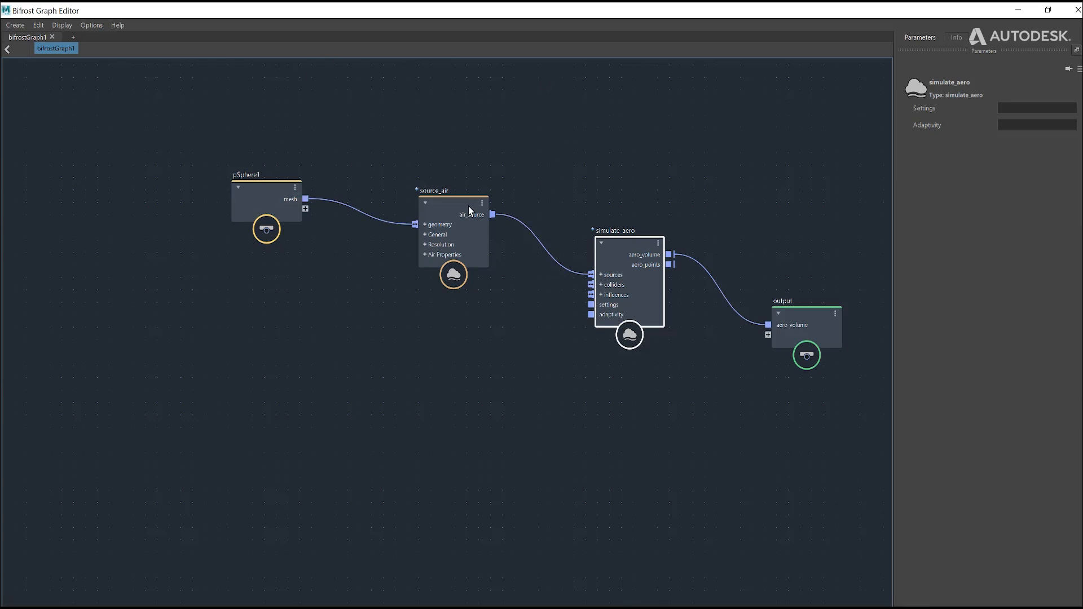
left_click_drag(453, 204, 466, 197)
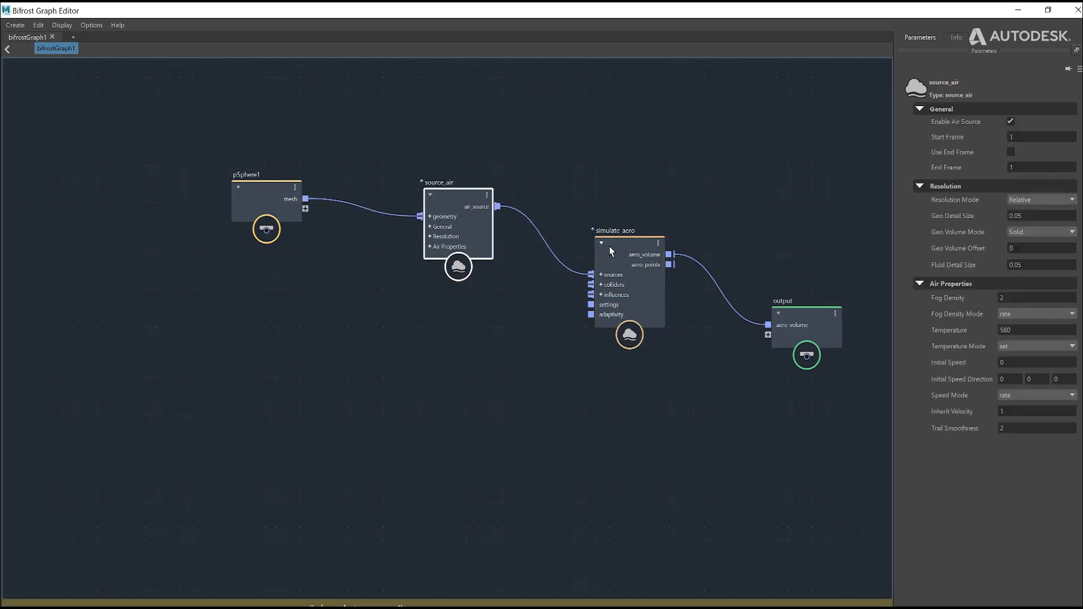
Step: Arrange pSphere1, source_air, simulate_aero and output in a descending chain, moving the whole graph closer to the upper edge of the canvas
mouse_move(610, 246)
left_mouse_down()
mouse_move(574, 214)
mouse_move(599, 231)
left_mouse_up()
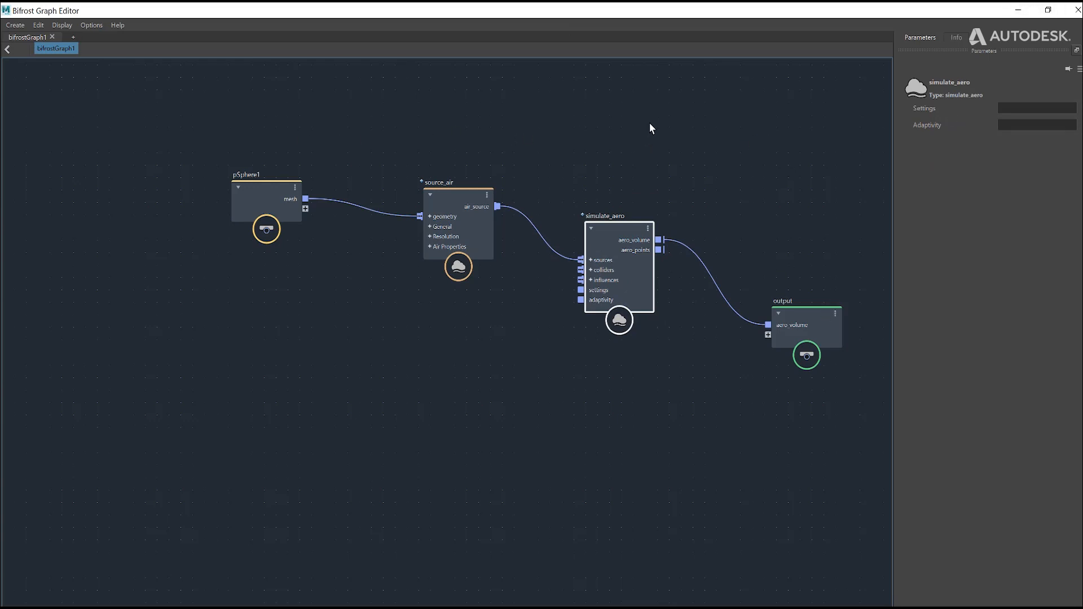
middle_click_drag(650, 129, 554, 138)
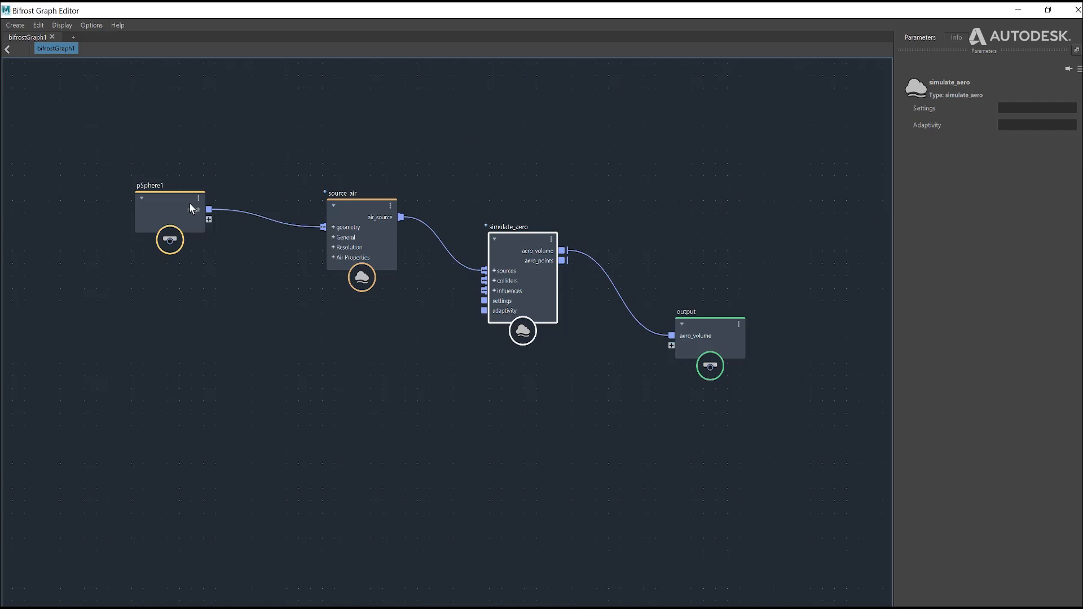
left_click_drag(190, 204, 178, 119)
left_click_drag(366, 248, 368, 197)
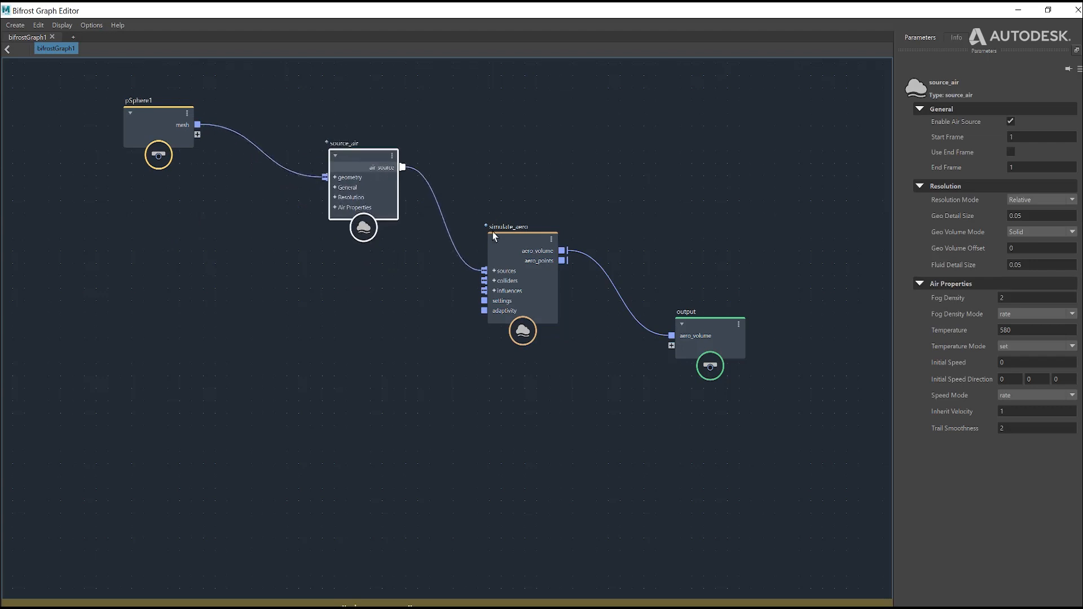
left_click_drag(537, 252, 535, 186)
left_click_drag(696, 321, 704, 288)
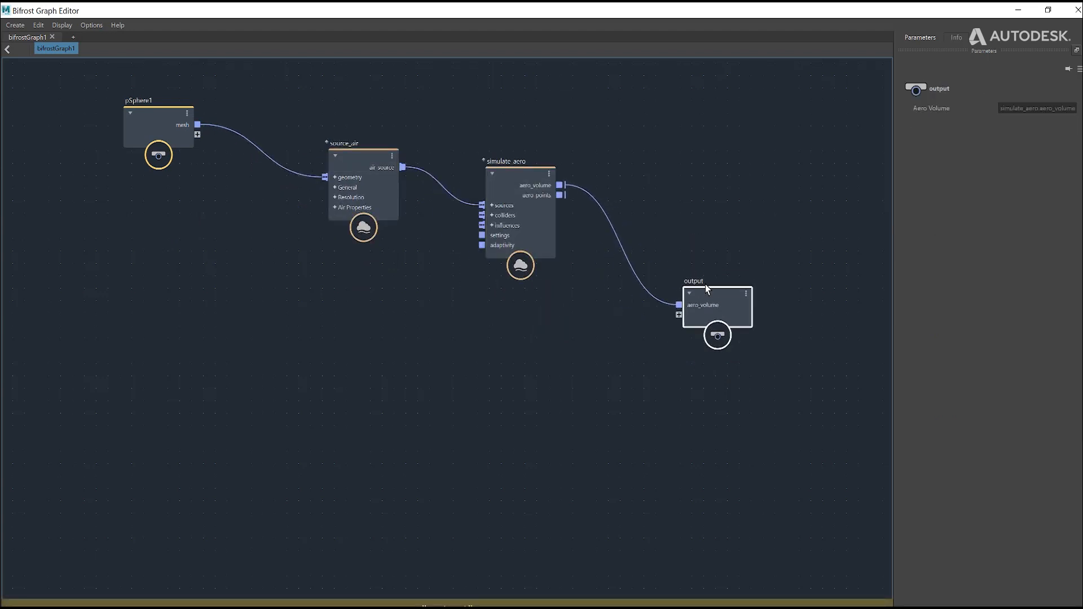
Step: Minimize the graph editor and play the smoke simulation in the viewport from frame 1
left_click(1016, 10)
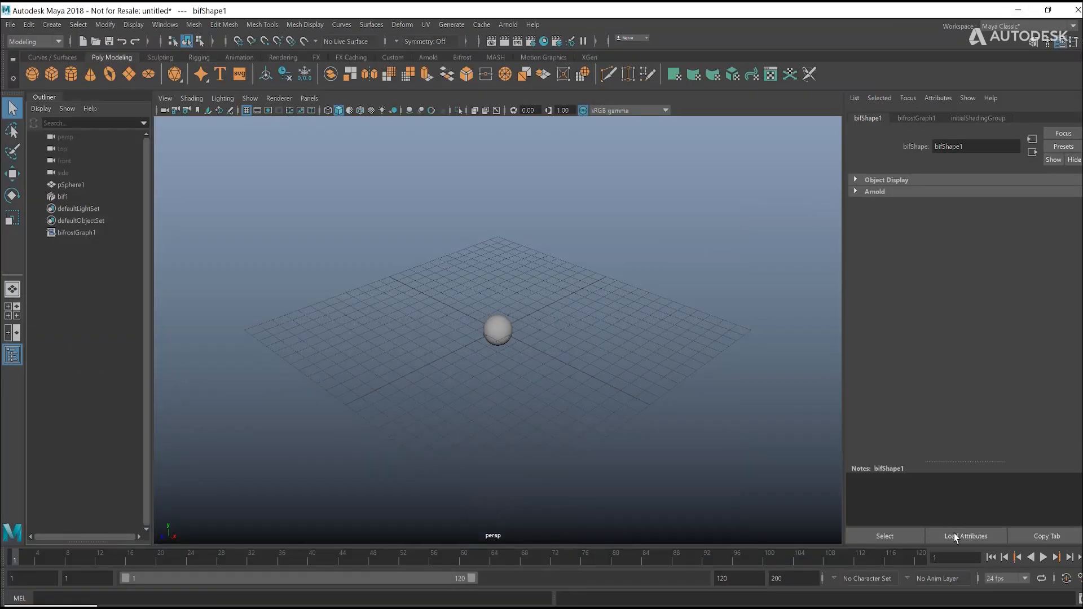
left_click(1043, 556)
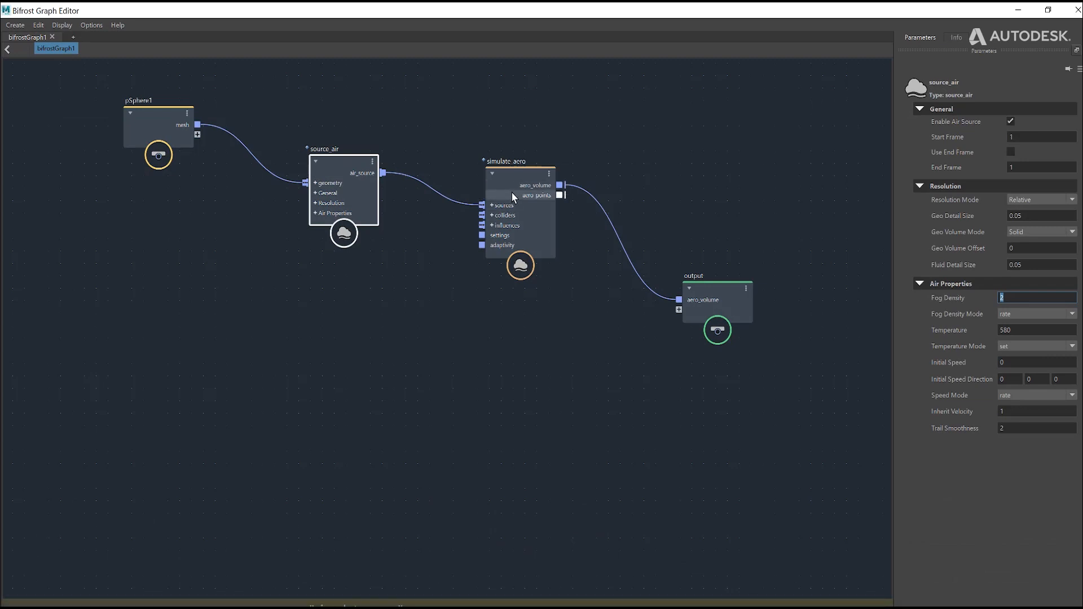
Step: Lower simulate_aero slightly, raise source_air, and check source_air's Temperature and Fog Density parameters
left_click_drag(515, 198, 526, 227)
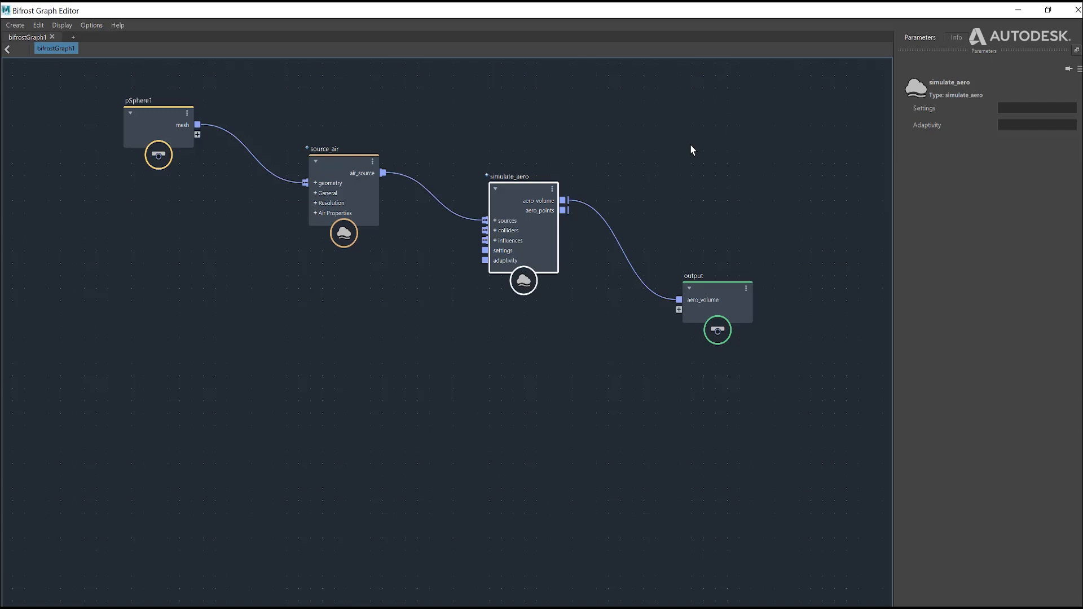
left_click_drag(339, 155, 335, 149)
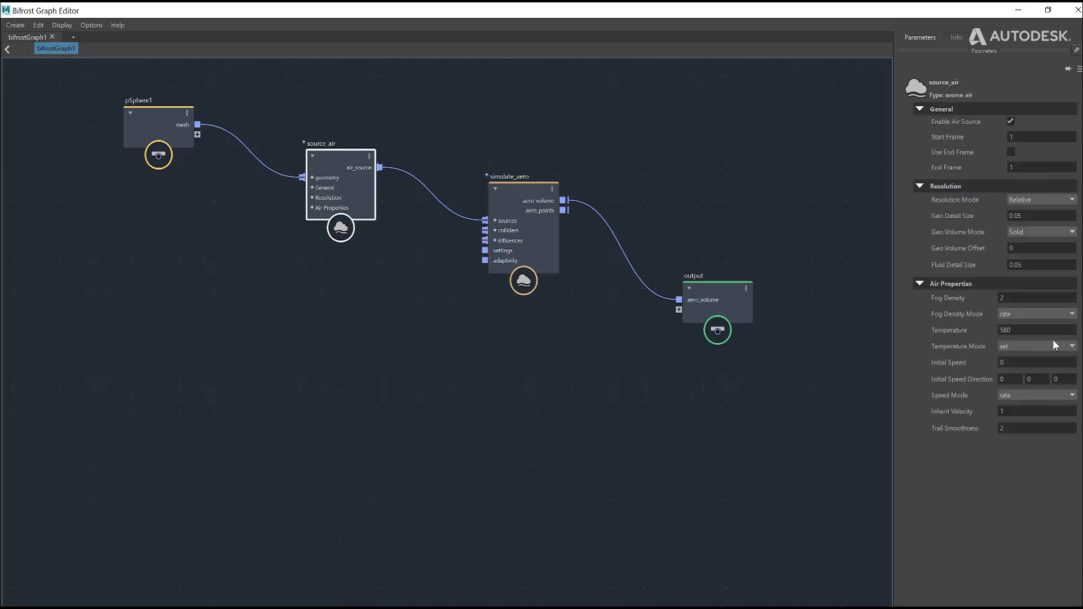
left_click(1026, 333)
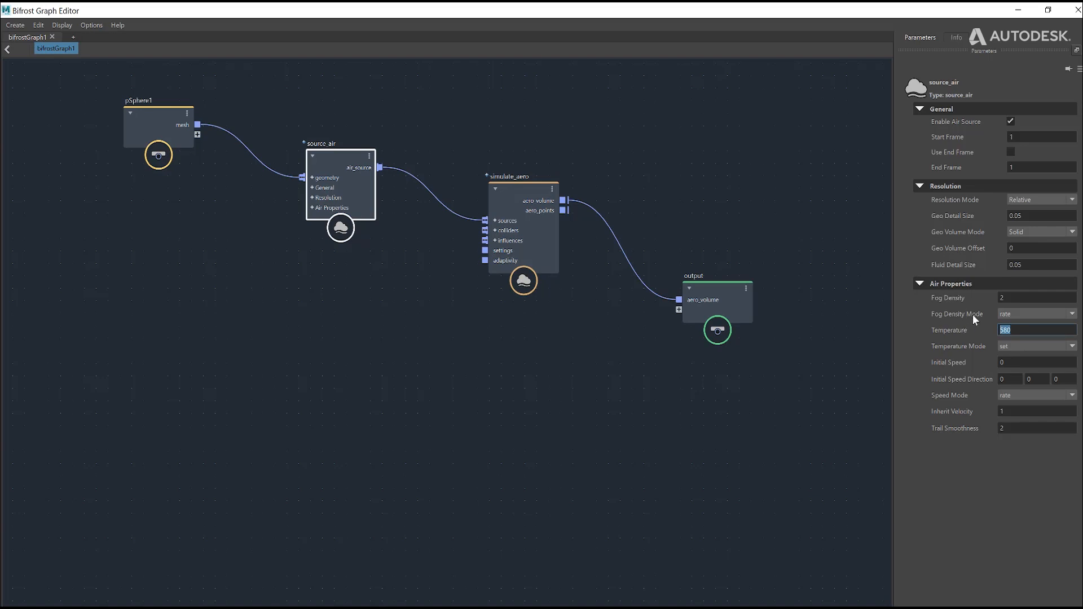
left_click(1013, 298)
left_click_drag(352, 168, 328, 139)
left_click(162, 117)
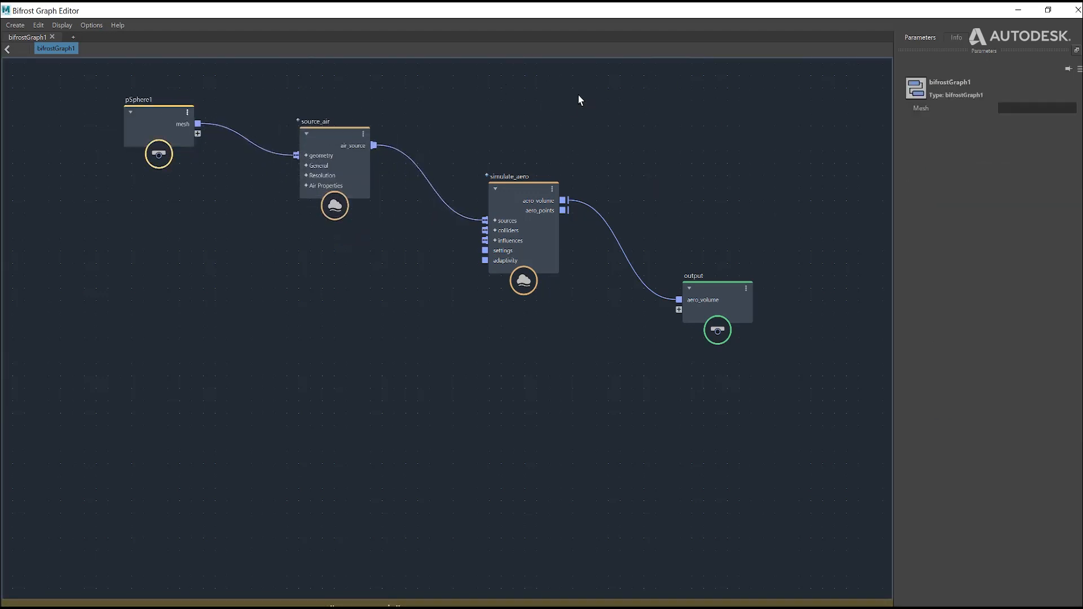
Step: Return to the viewport, resume the simulation playback from frame 24, and stop it at frame 28
left_click(1017, 11)
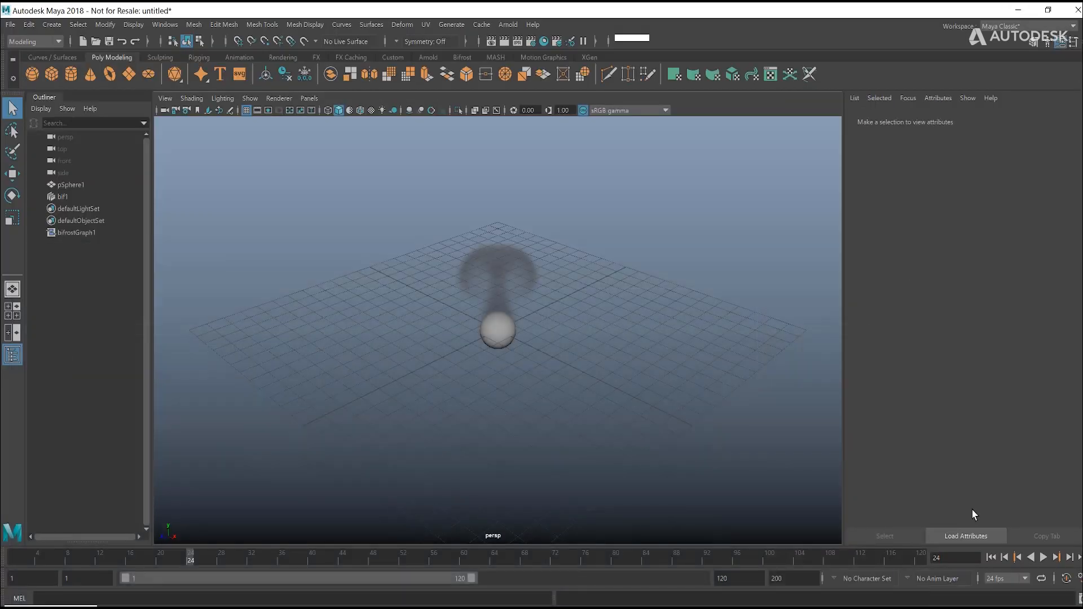
left_click(1042, 558)
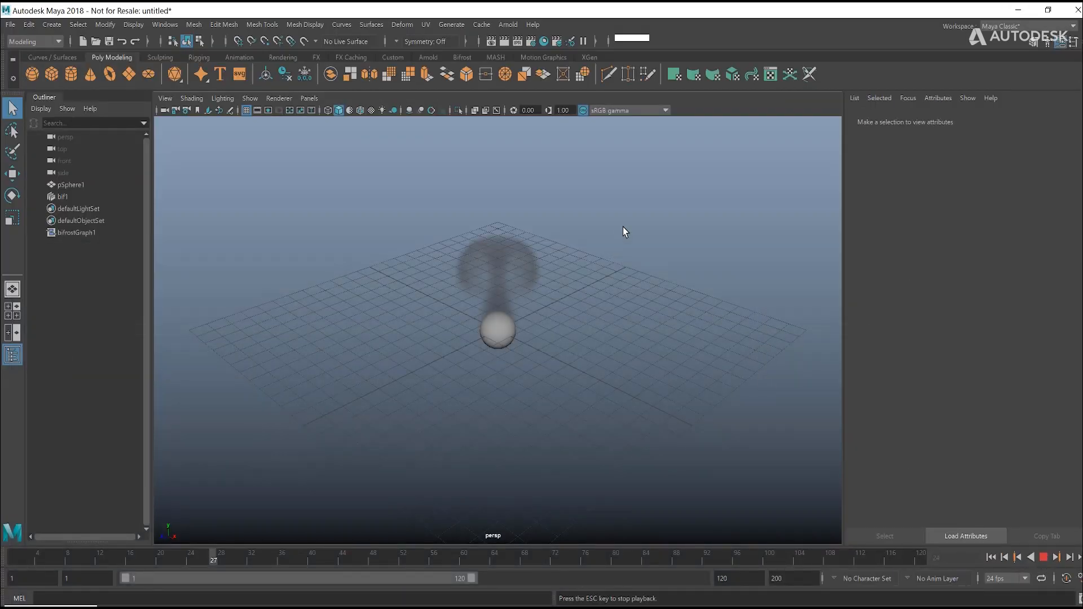
key("Escape")
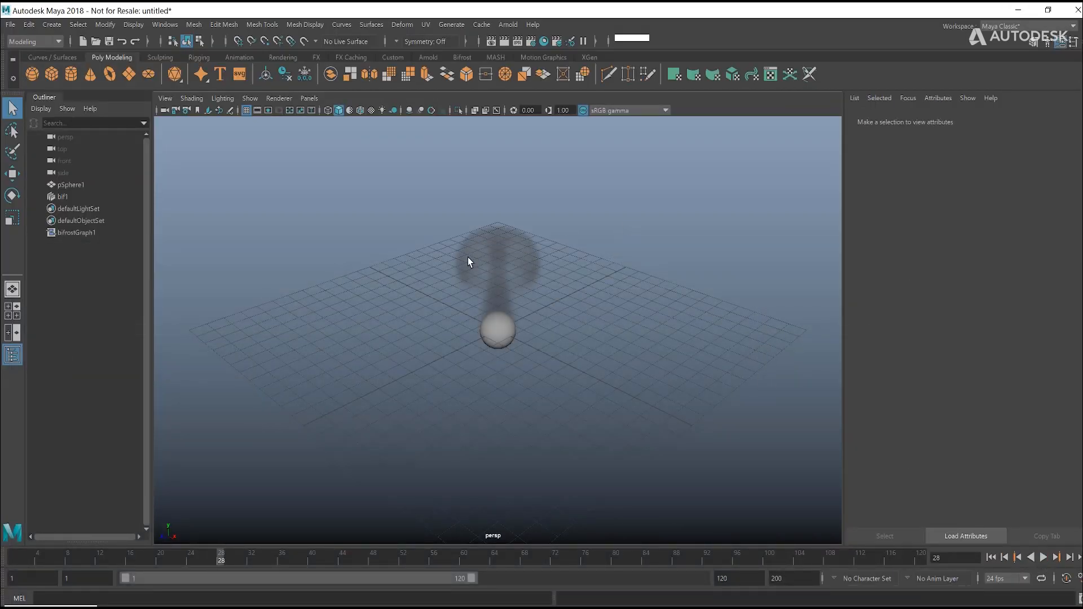
Step: Reopen the graph editor and examine the parameters of the source_air and pSphere1 nodes, including source_air's Geo Volume Mode
left_click(72, 606)
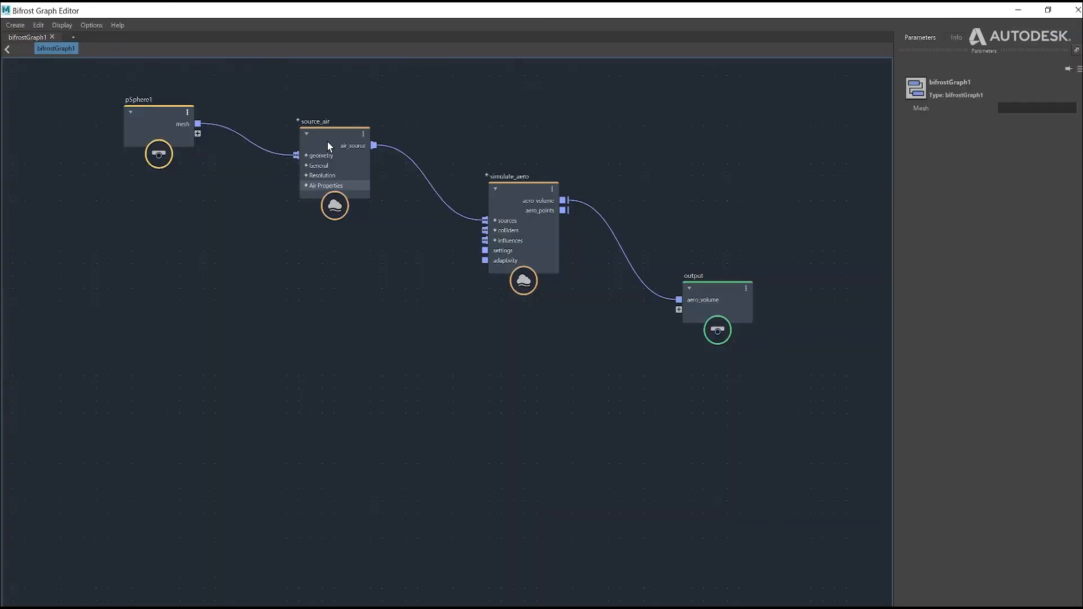
left_click(324, 135)
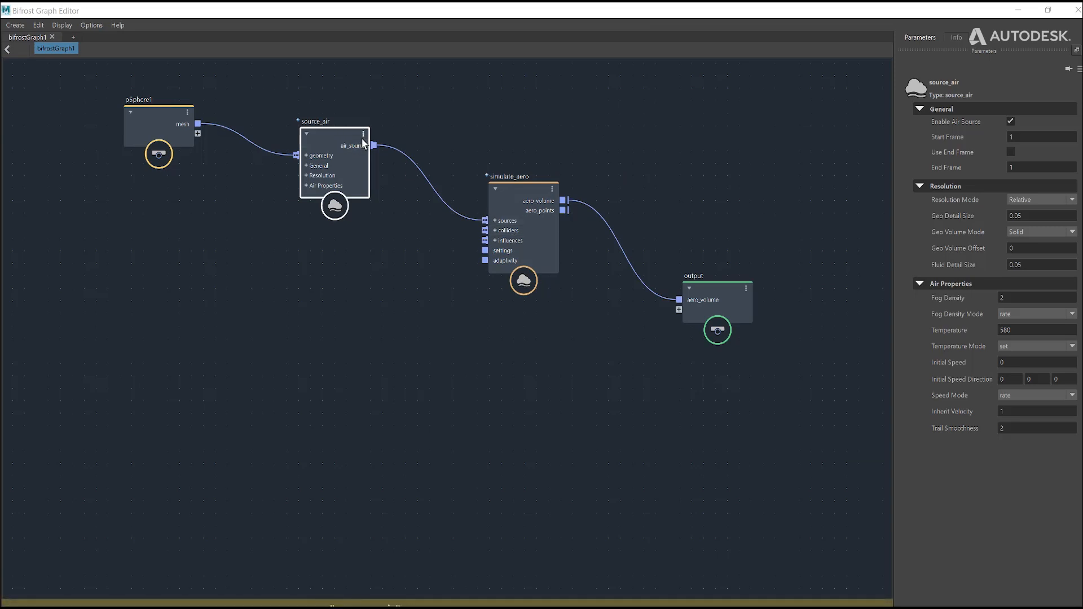
mouse_move(174, 123)
left_mouse_down()
mouse_move(143, 123)
mouse_move(185, 126)
left_mouse_up()
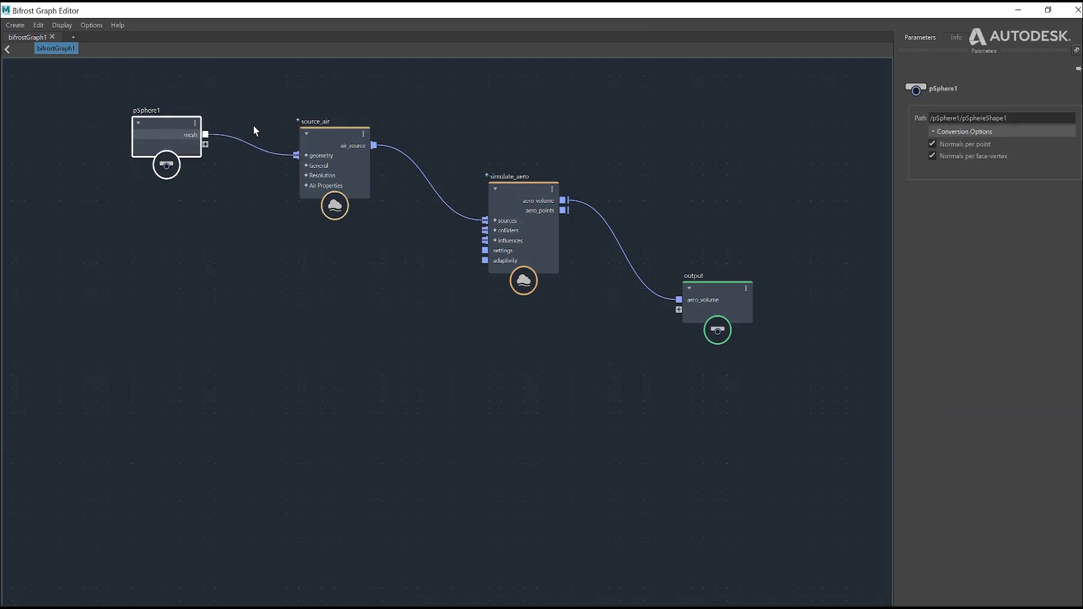
left_click(353, 144)
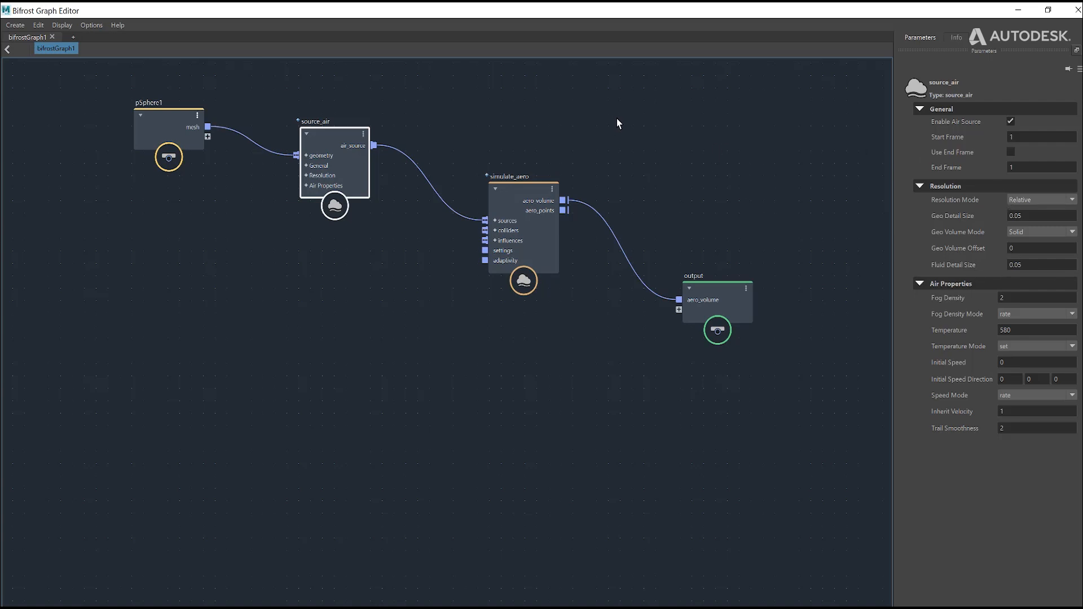
left_click(1035, 231)
left_click(1036, 233)
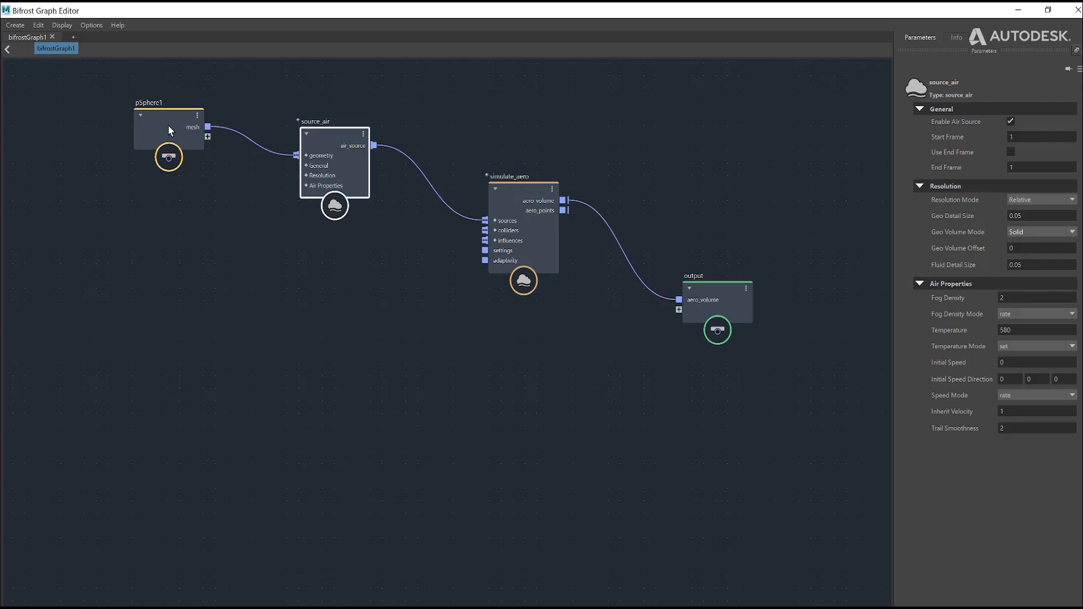
left_click_drag(168, 127, 155, 121)
left_click(320, 138)
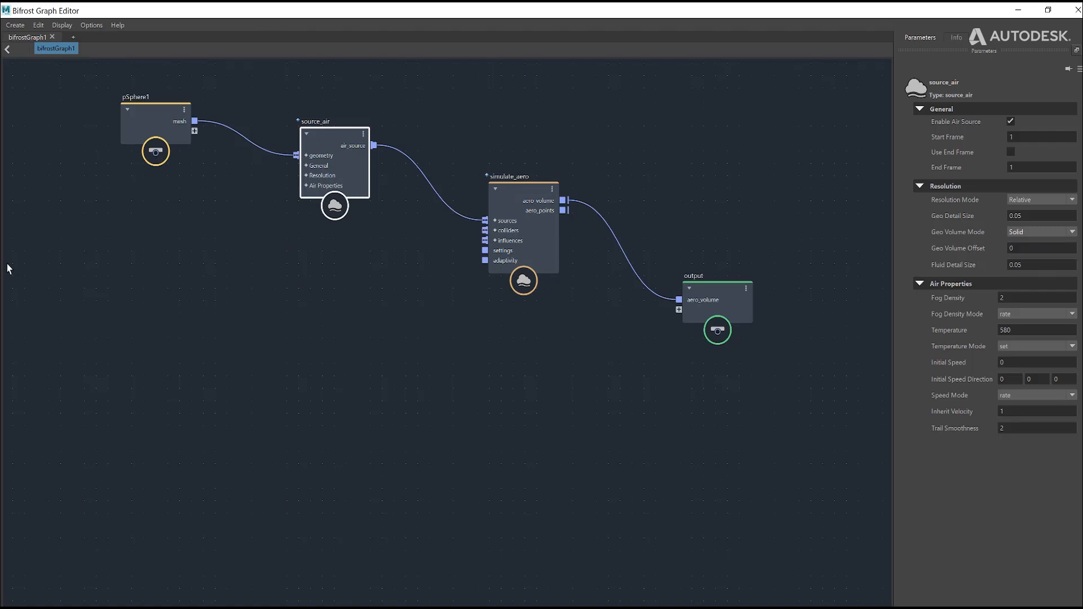
left_click_drag(140, 114, 152, 150)
key("ctrl+z")
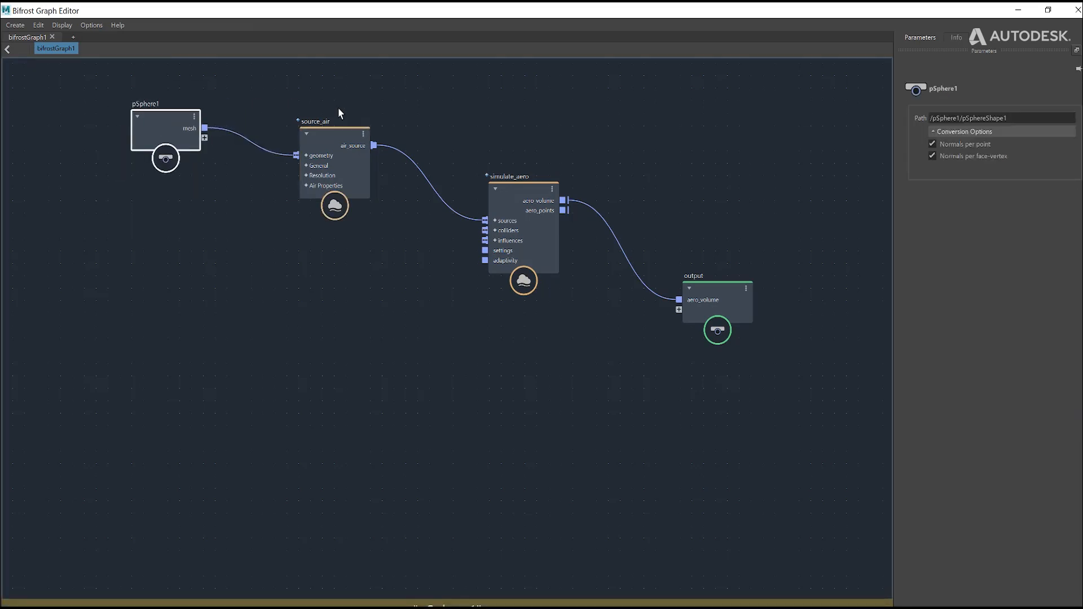
left_click(329, 148)
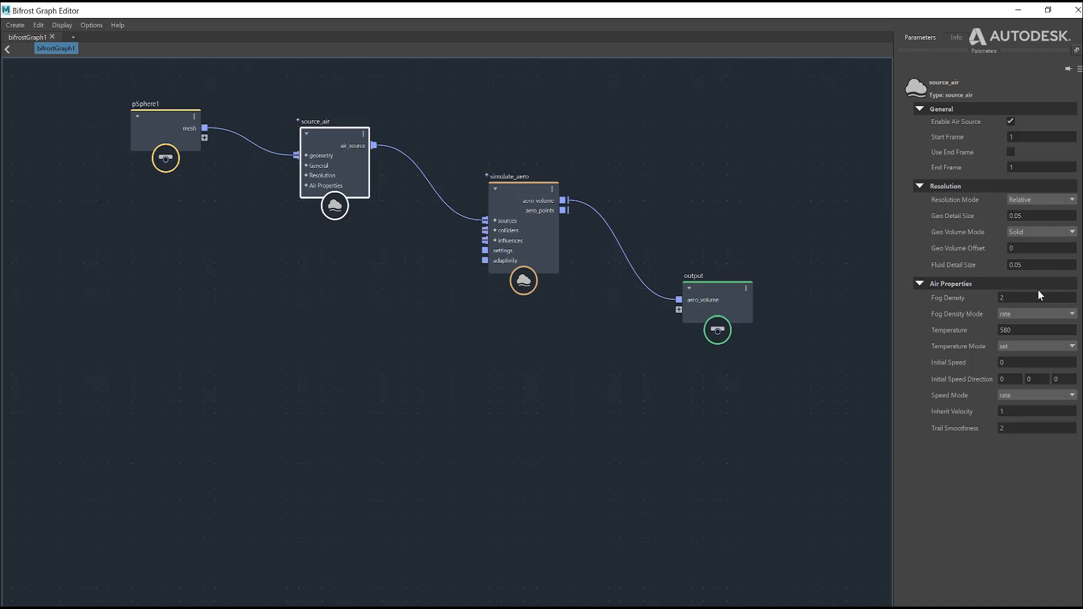
key("ctrl+z")
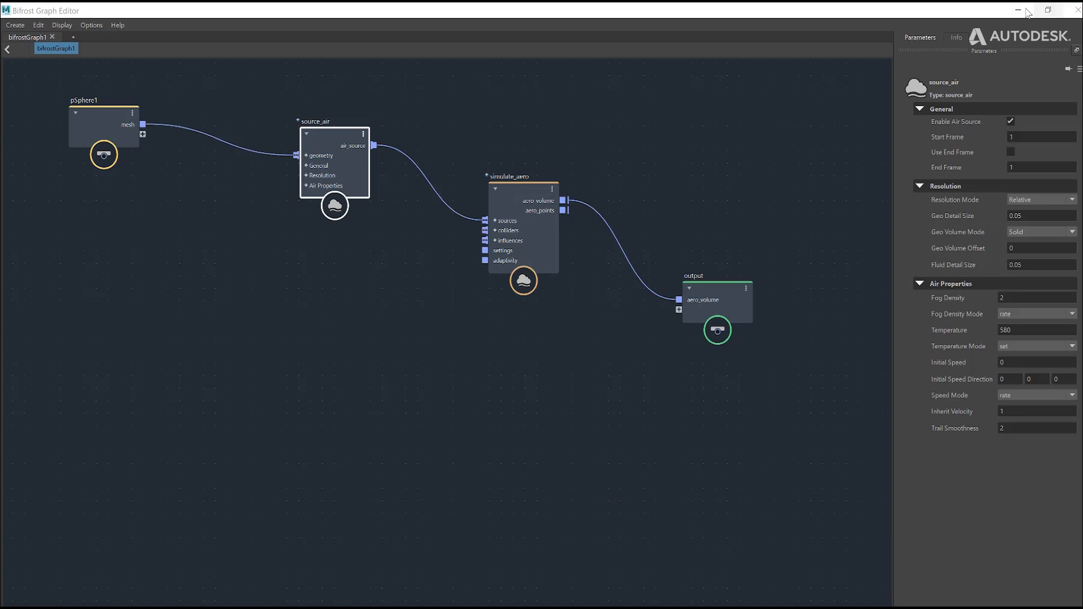
Step: Place the graph editor as a smaller window below the smoke in the viewport and compare the pSphere1 node with the scene sphere
left_click_drag(54, 86, 810, 409)
left_click_drag(952, 10, 758, 401)
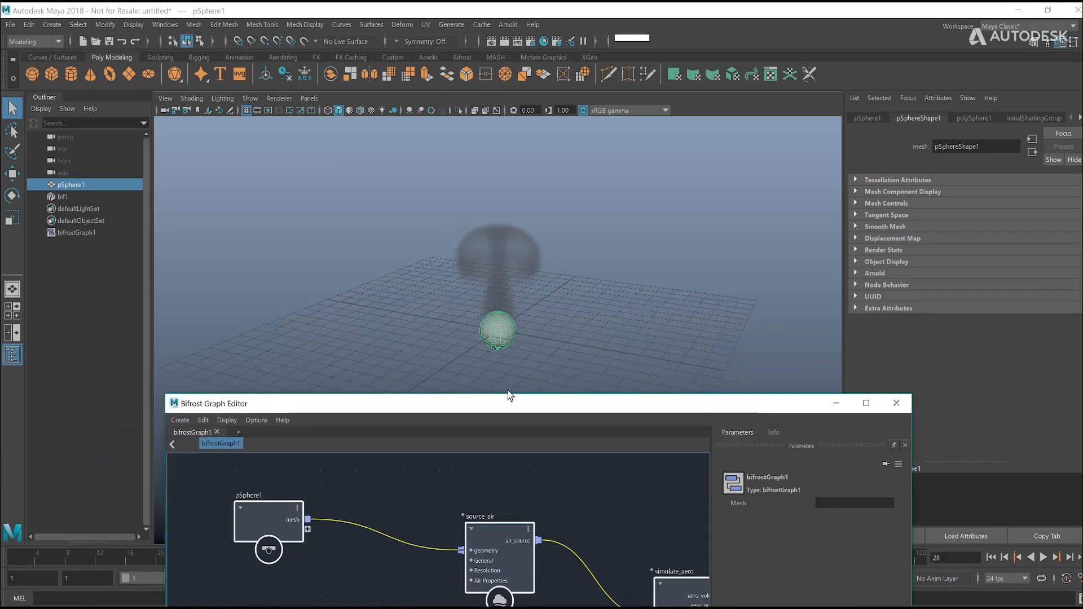
mouse_move(547, 285)
left_mouse_down("alt")
mouse_move(547, 314)
mouse_move(549, 269)
mouse_move(553, 280)
left_mouse_up("alt")
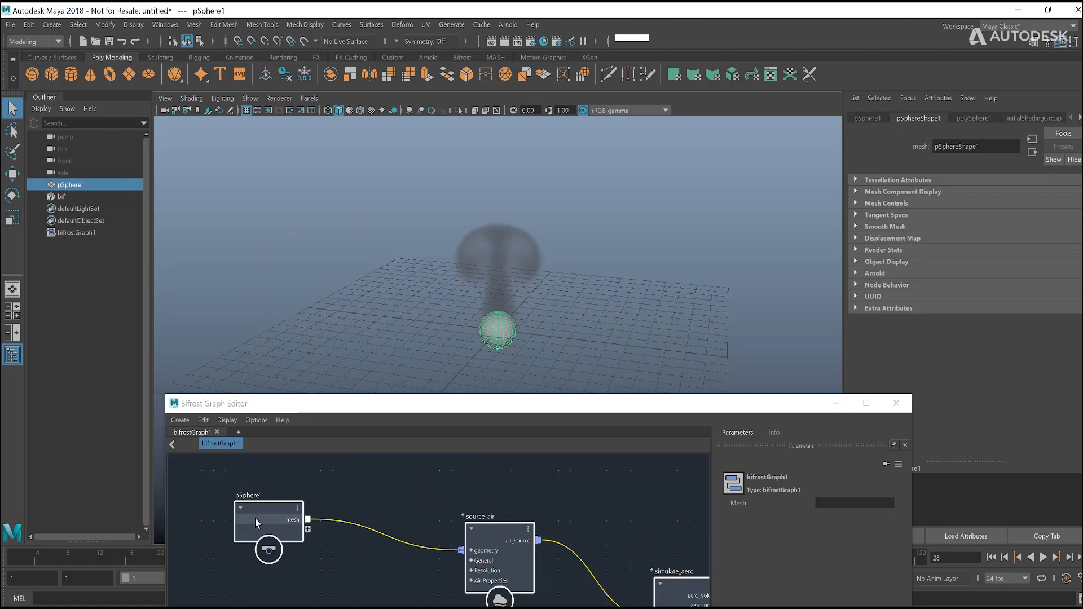
middle_click_drag(275, 479, 304, 450, "alt")
left_click(293, 483)
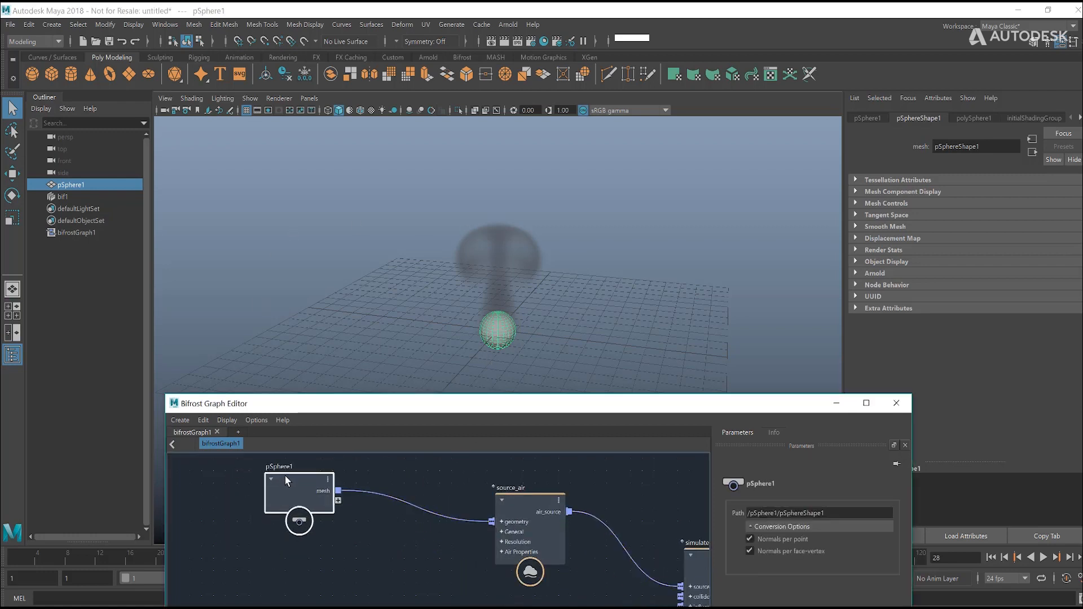
left_click_drag(284, 472, 279, 494)
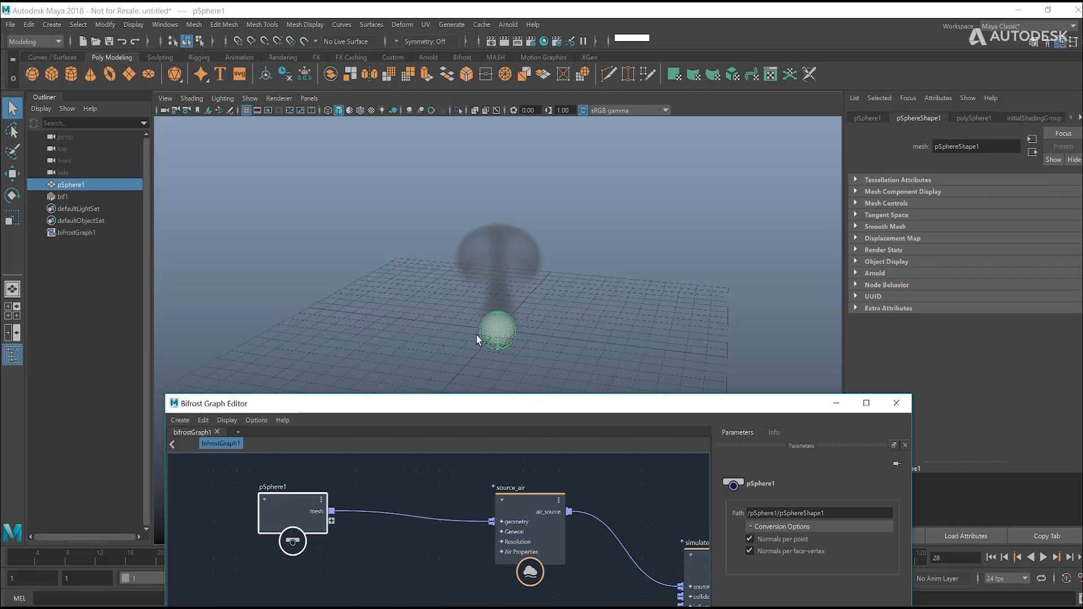
left_click(497, 345)
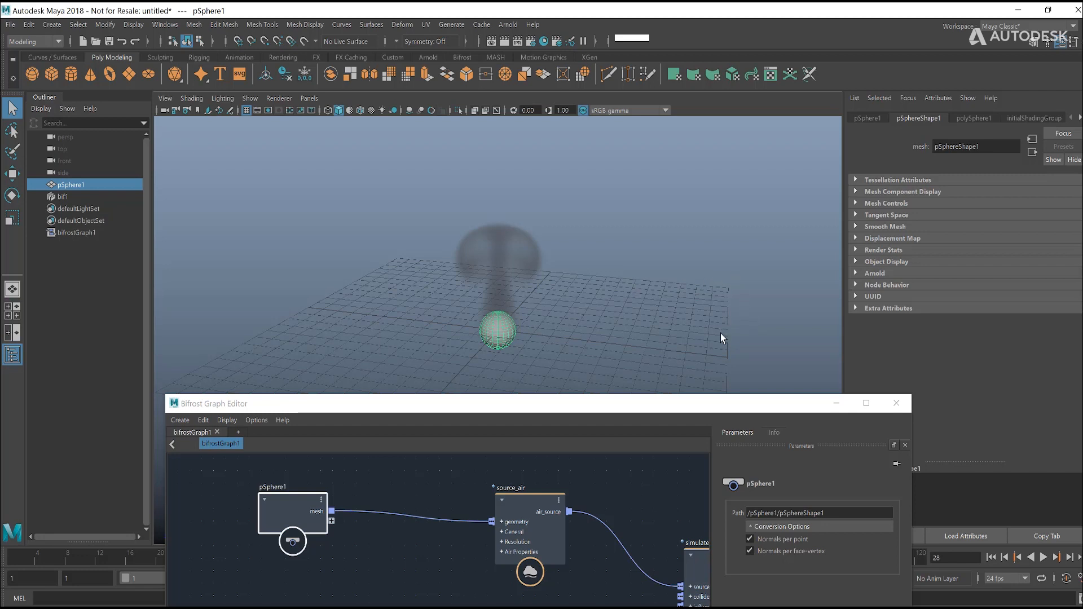
Step: Maximize the graph editor and check source_air's Fluid Detail Size parameter
left_click(866, 402)
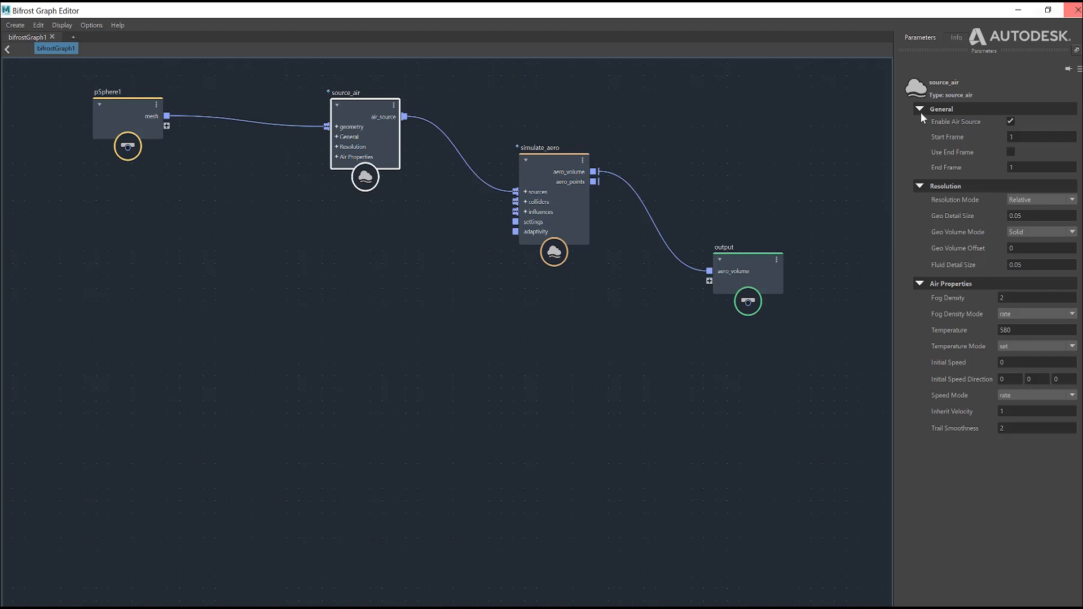
double_click(1037, 262)
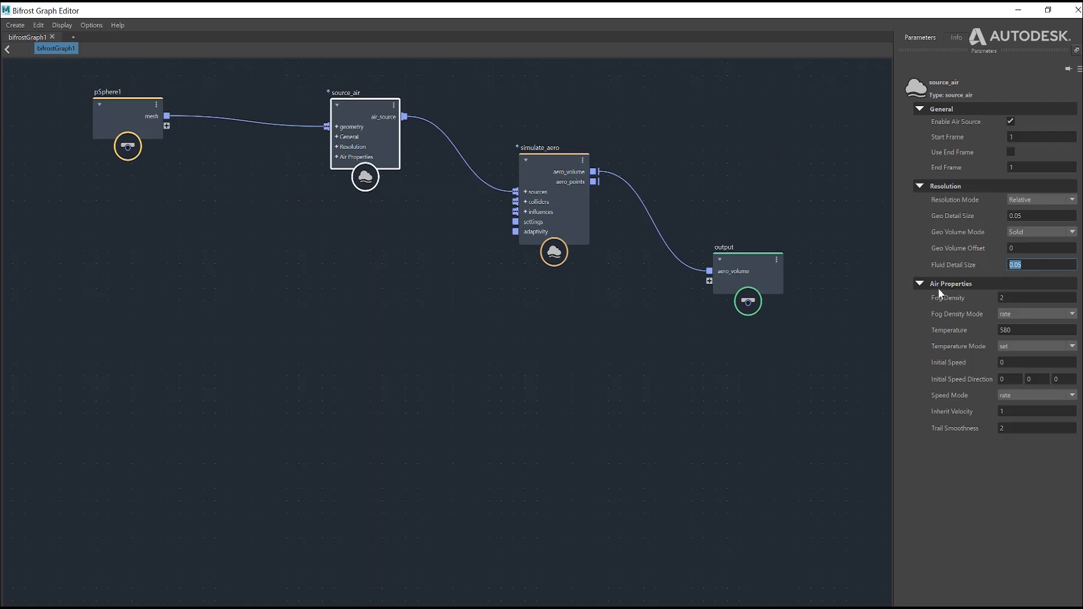
Step: Minimize the graph editor and scale pSphere1 up uniformly until it almost fills the height of the viewport
left_click(1018, 10)
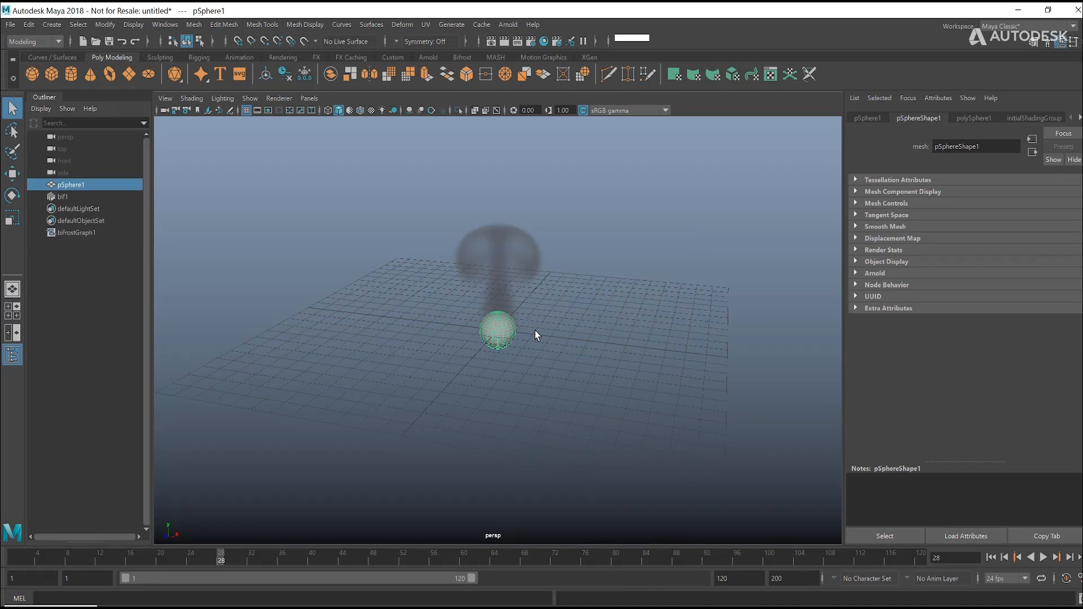
key("r")
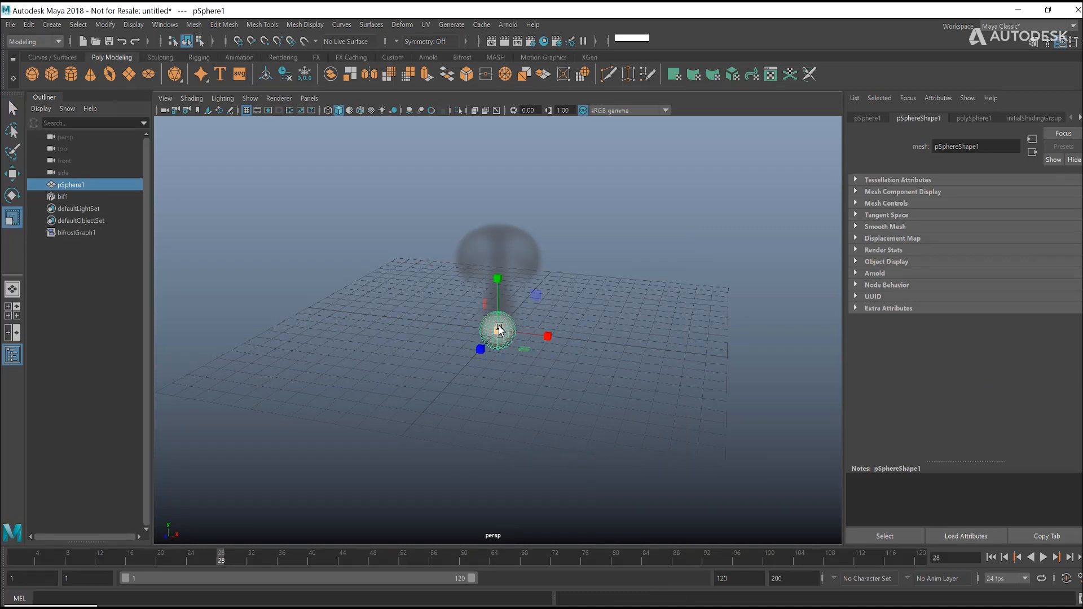
left_click_drag(499, 329, 786, 345)
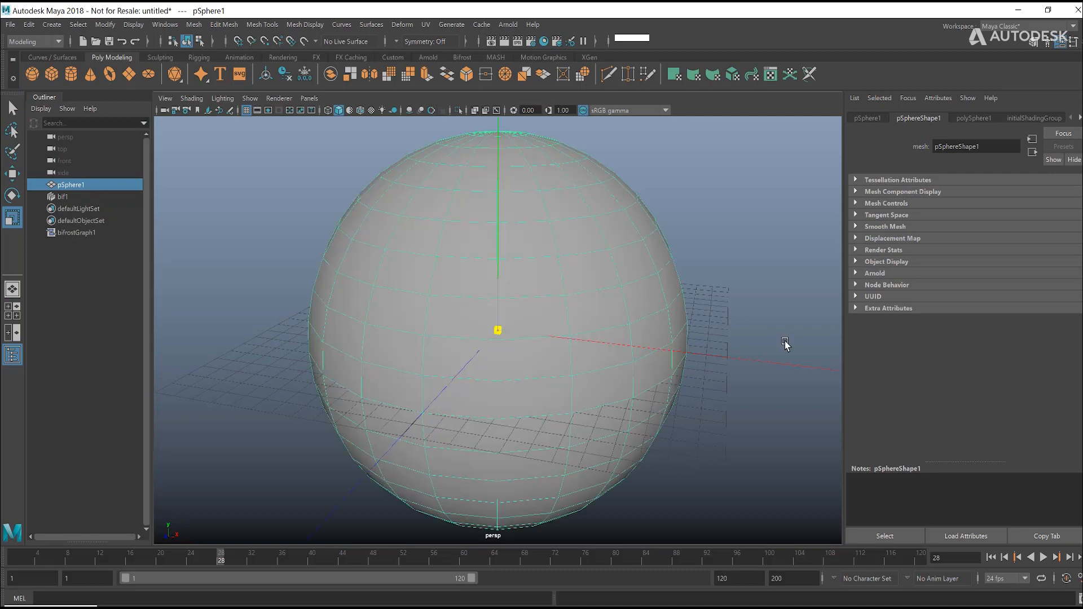
Step: Rewind to frame 1, deselect the enlarged sphere, and play the simulation with the whole sphere in view
left_click(990, 558)
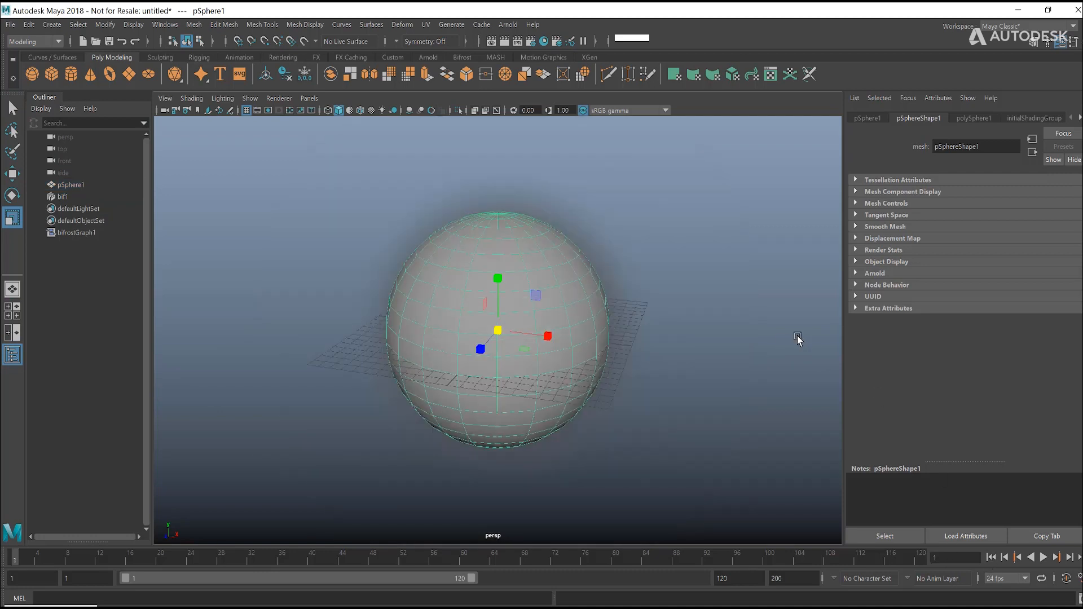
left_click(687, 338)
scroll(685, 338, "down", 3)
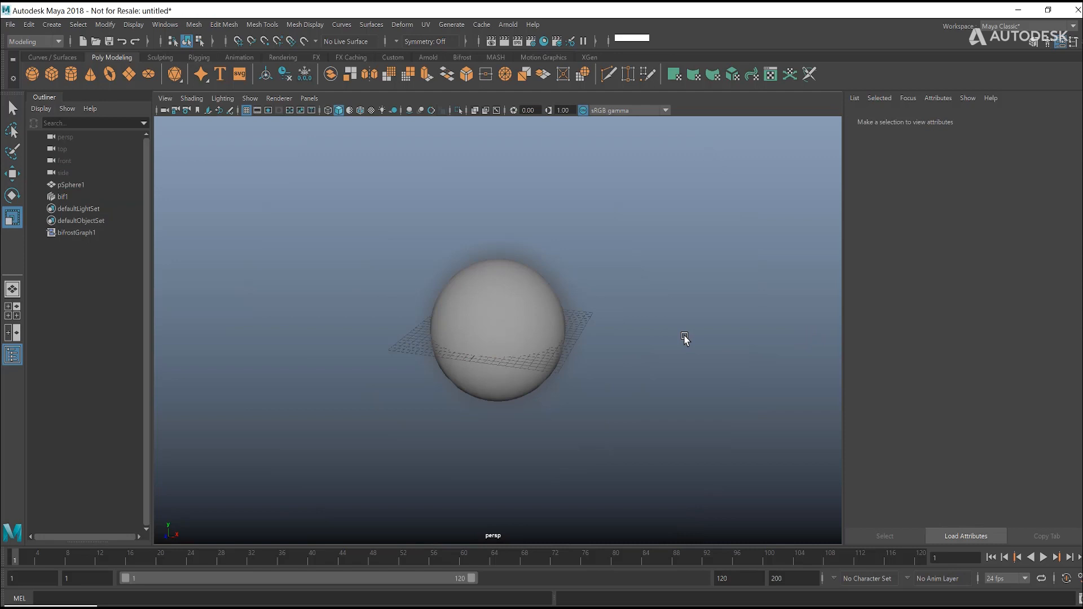
key("q")
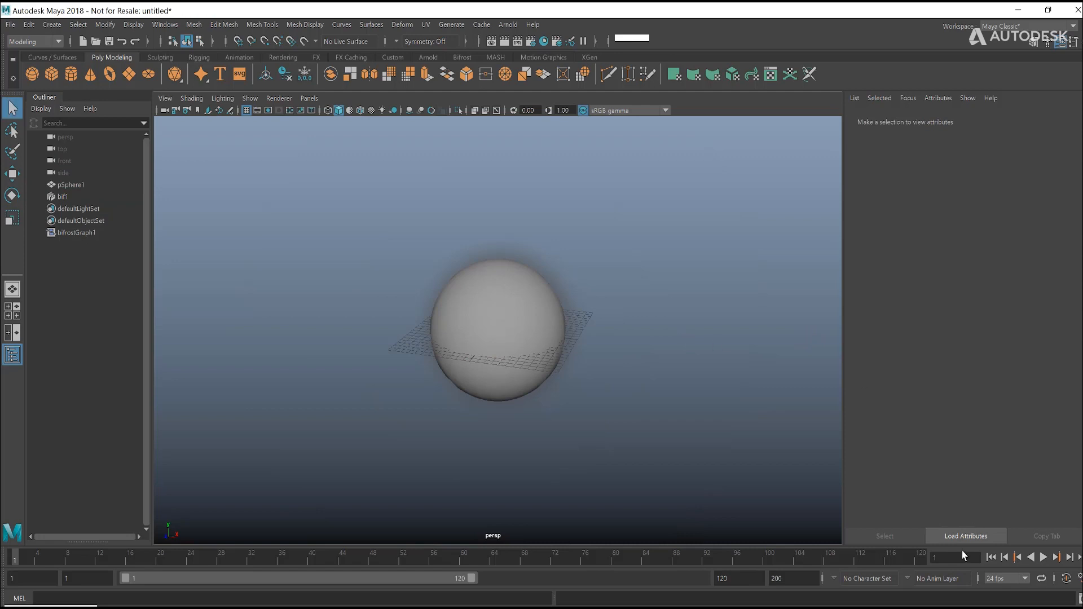
left_click(1043, 557)
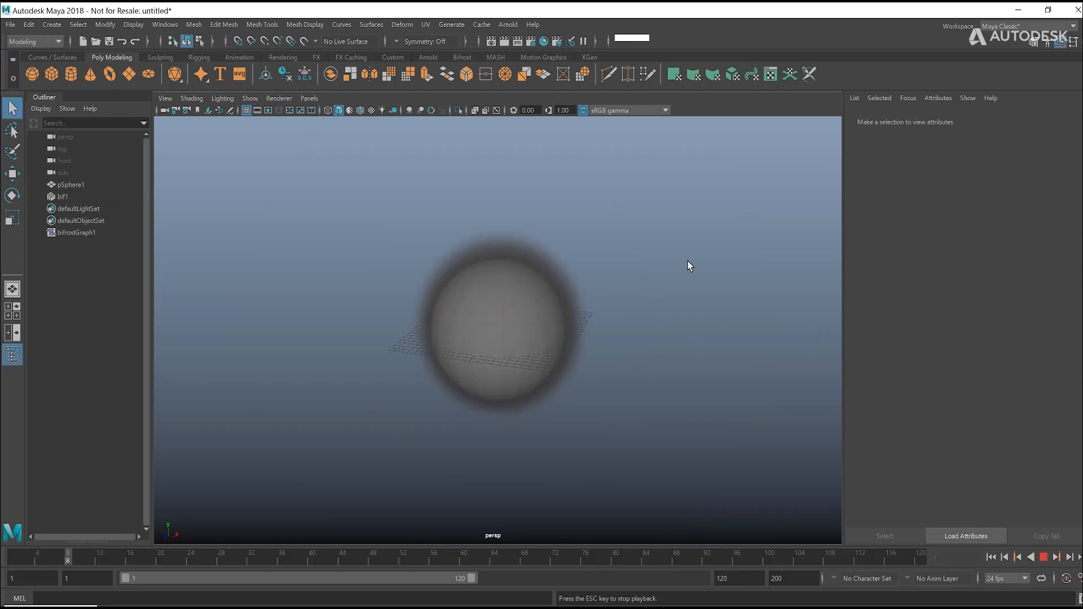
Step: Stop the playback, return to the graph editor and review source_air's Resolution Mode options
key("Escape")
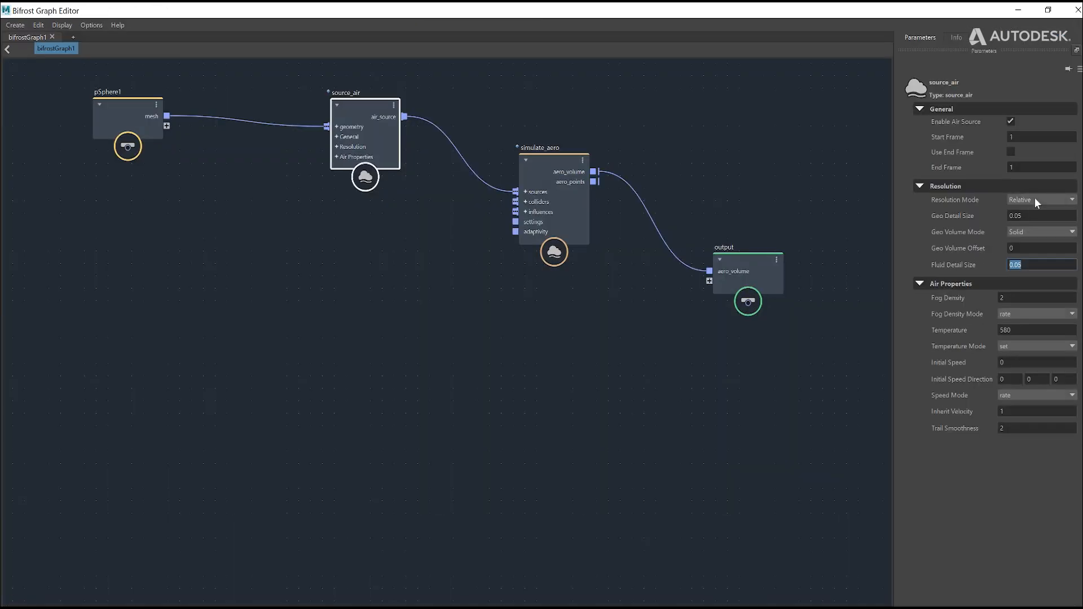
left_click(1035, 199)
left_click(1035, 199)
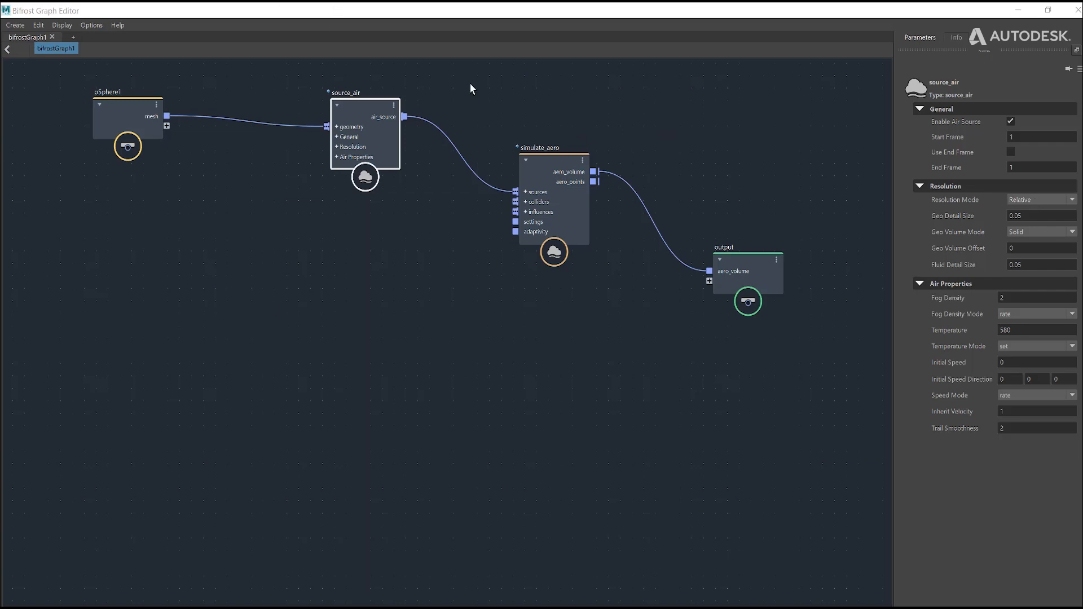
Step: Shift the source_air node down and towards pSphere1, and add a convert_to_volume node below it
left_click_drag(363, 114, 330, 133)
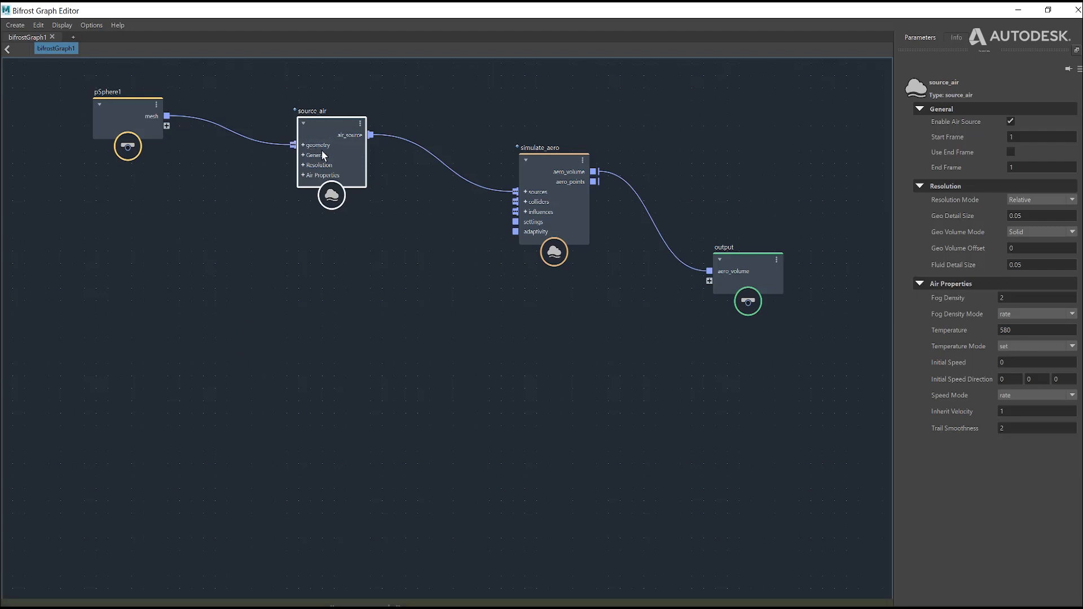
left_click_drag(323, 155, 315, 184)
left_click(303, 316)
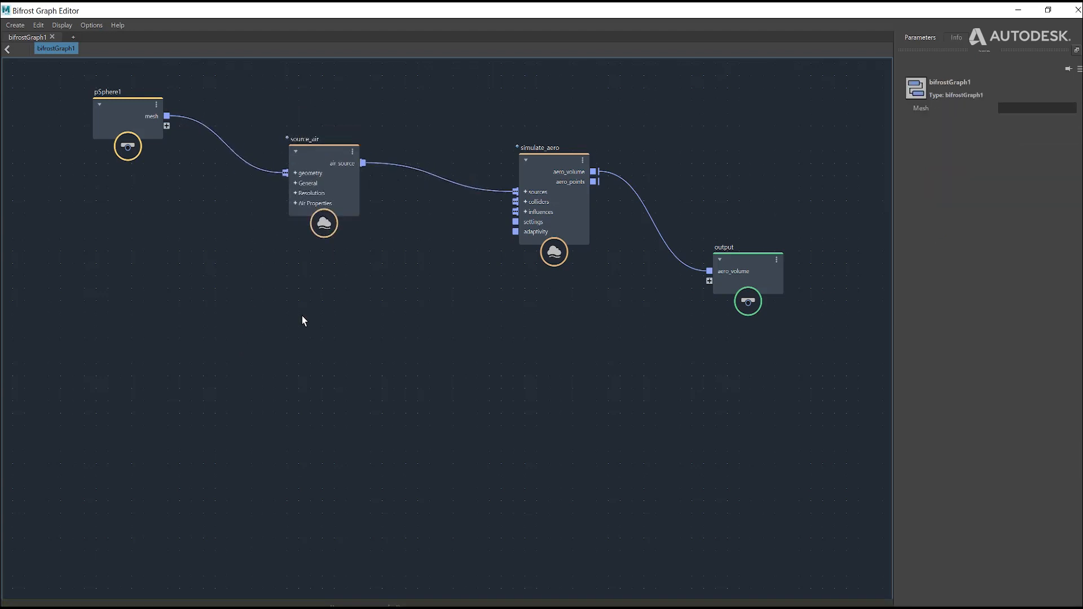
key("Tab")
type("convert")
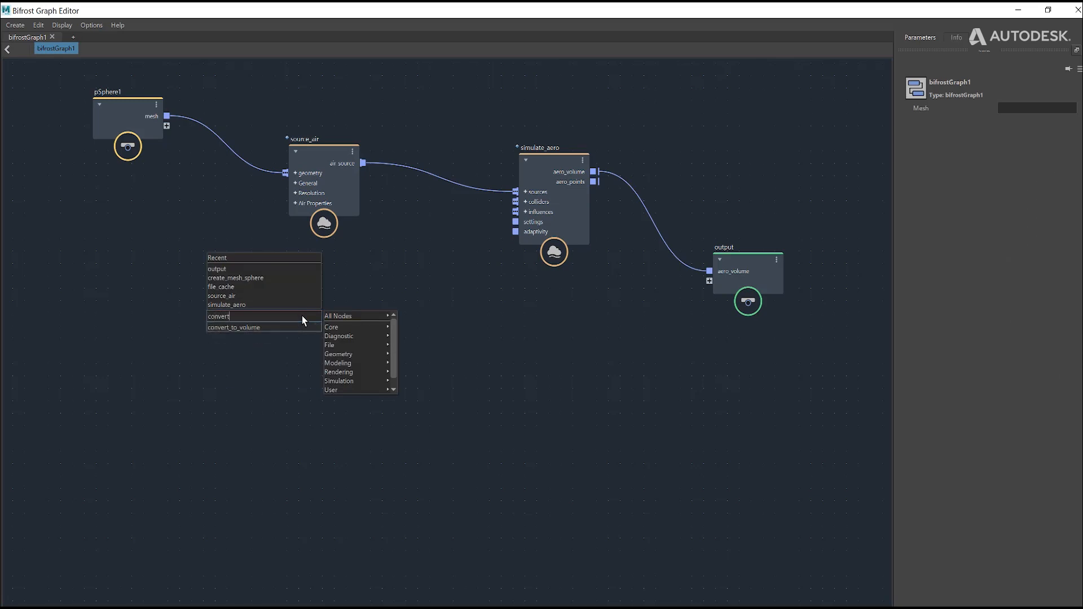
left_click(282, 325)
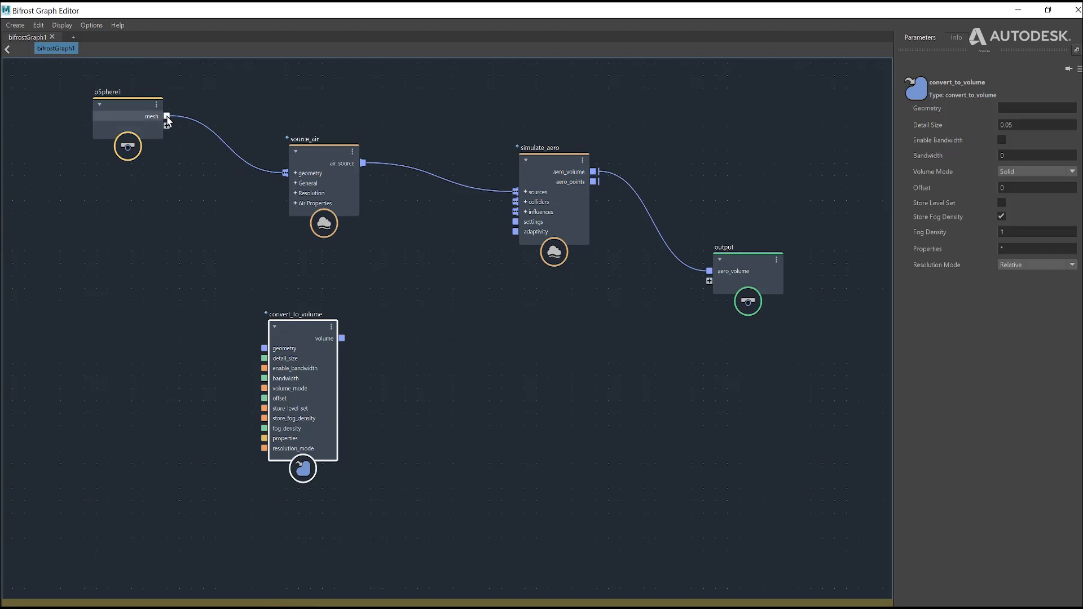
Step: Connect pSphere1's mesh to convert_to_volume's geometry, compare its parameters with source_air's, and connect its volume to a new port on the output node
left_click_drag(166, 117, 265, 348)
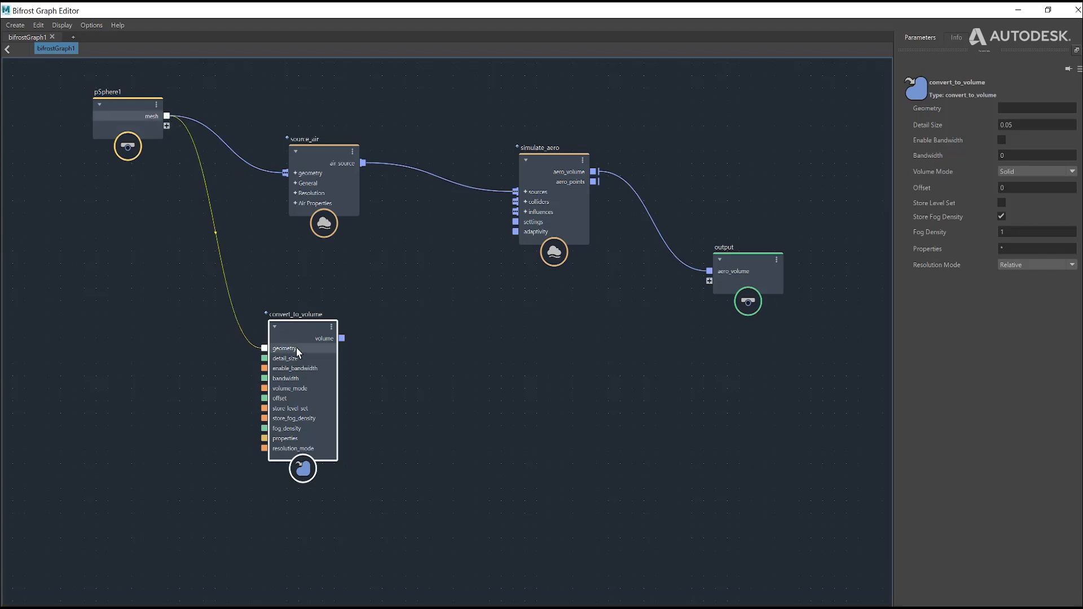
left_click(323, 163)
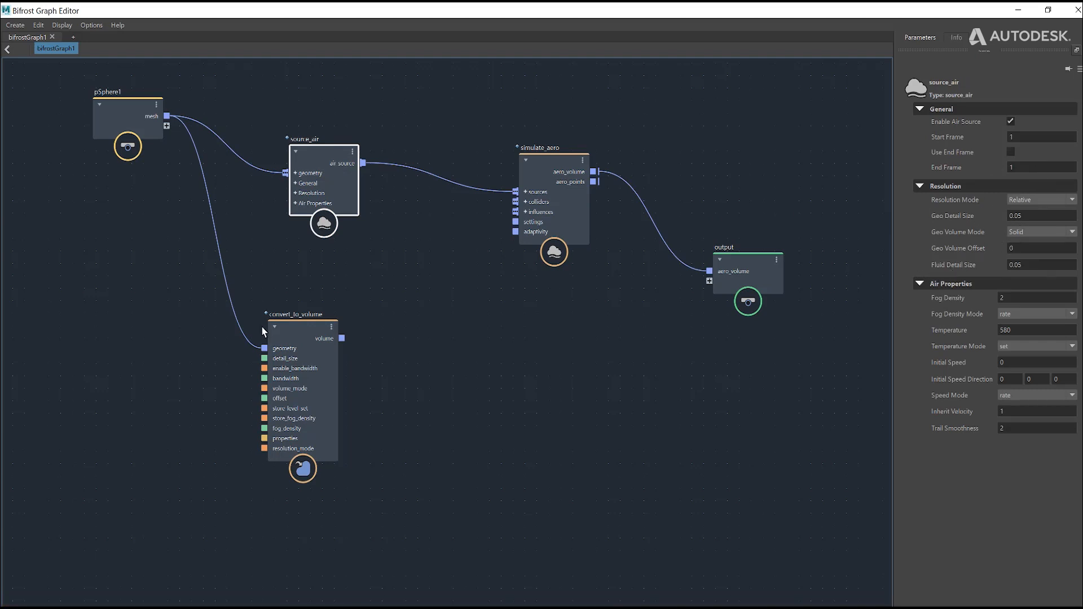
left_click(289, 333)
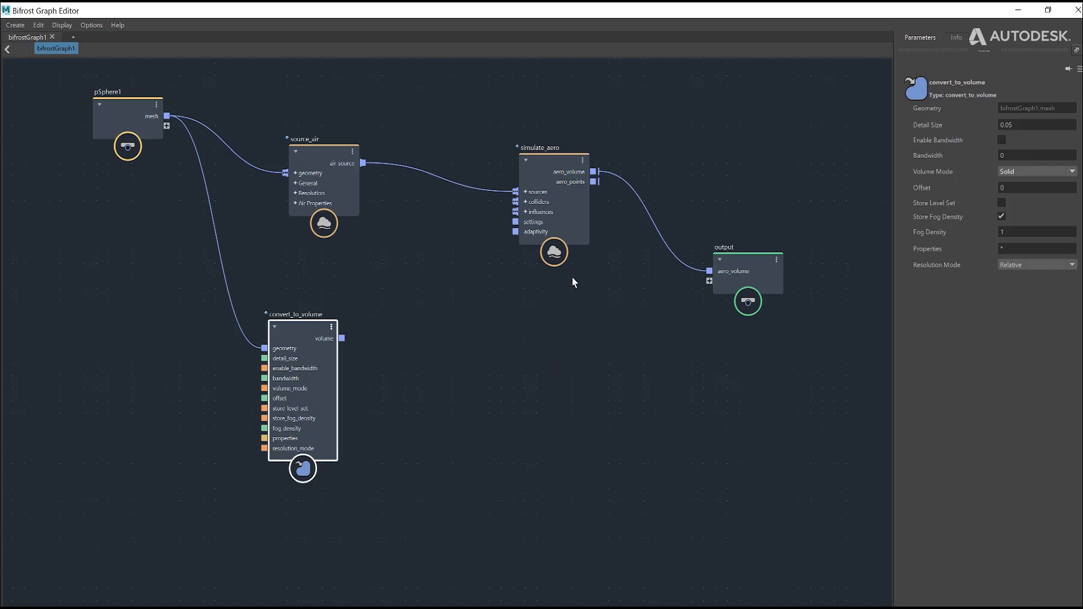
left_click_drag(342, 339, 715, 278)
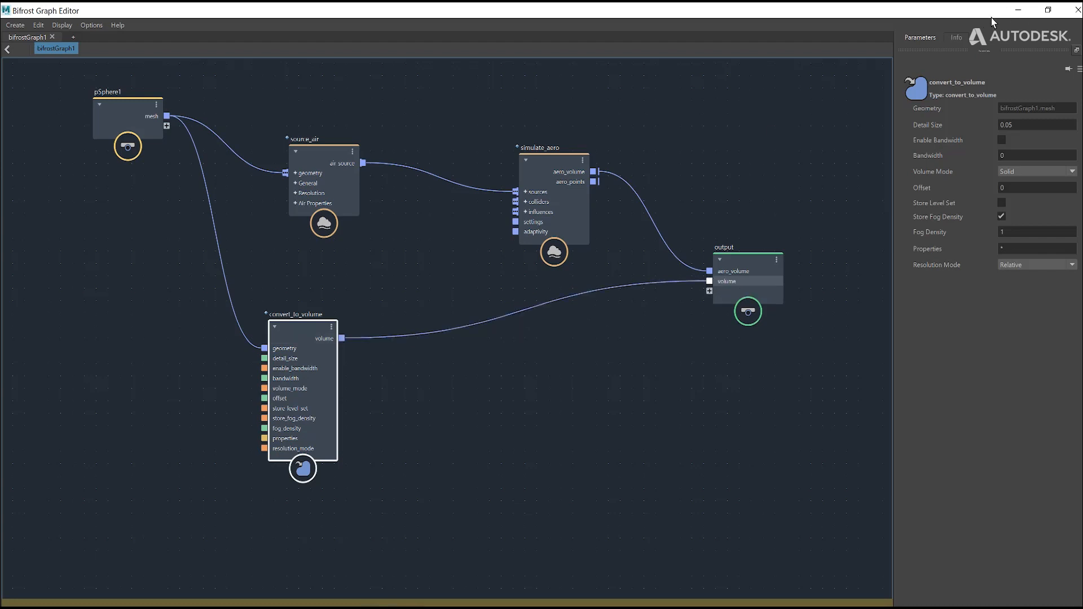
Step: Restore the graph editor to a smaller window, move it aside to view the converted volume in the viewport, and maximize it again
double_click(960, 8)
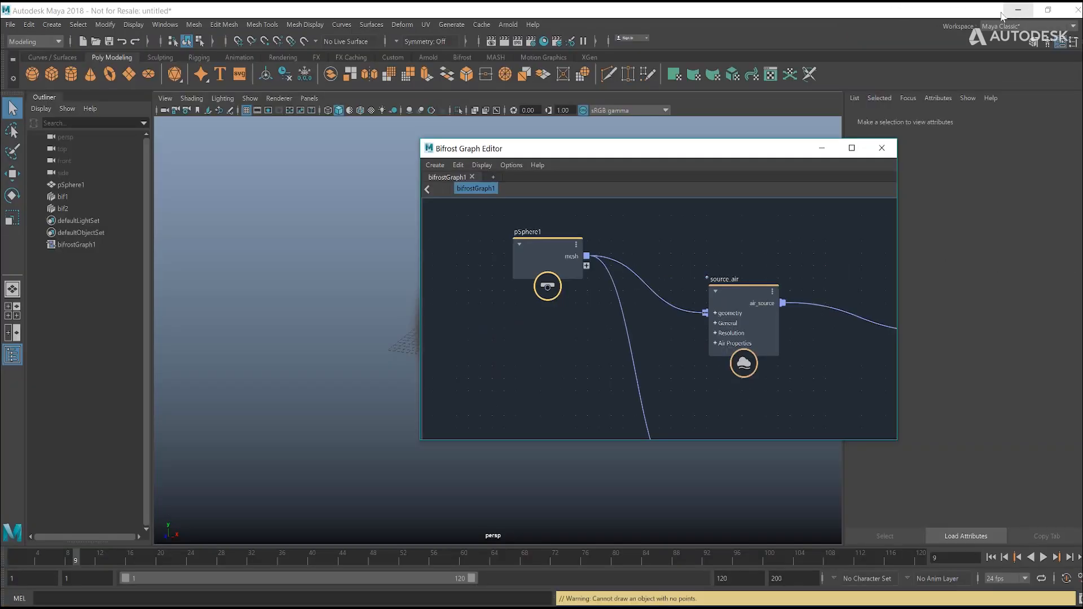
left_click_drag(713, 158, 854, 103)
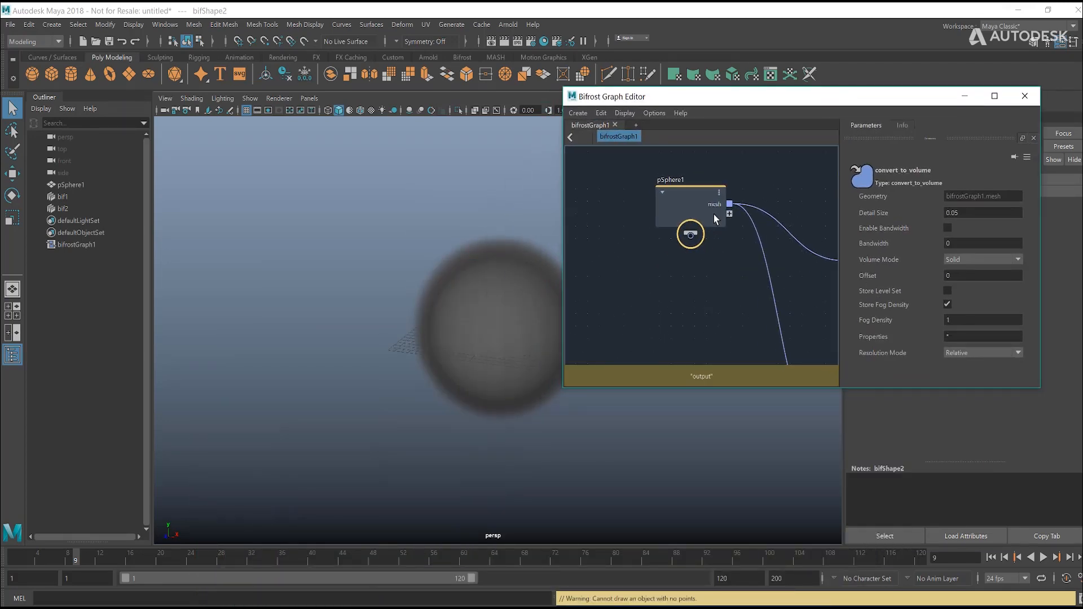
left_click(995, 96)
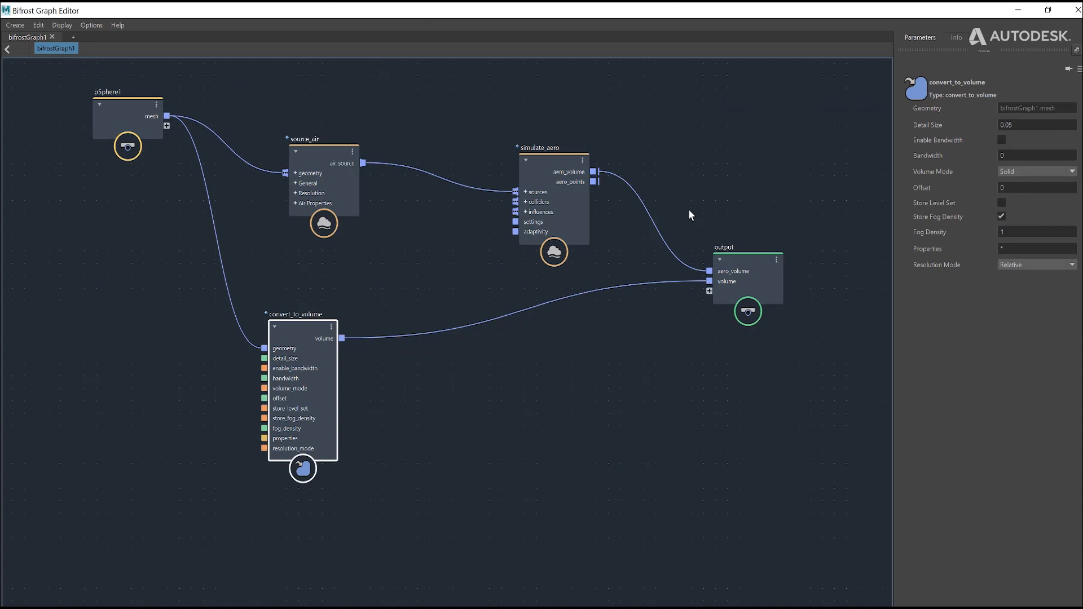
Step: Disconnect aero_volume from the output node, make convert_to_volume store a level set instead of fog density, and view the volume in the viewport
left_click(663, 237)
key("Delete")
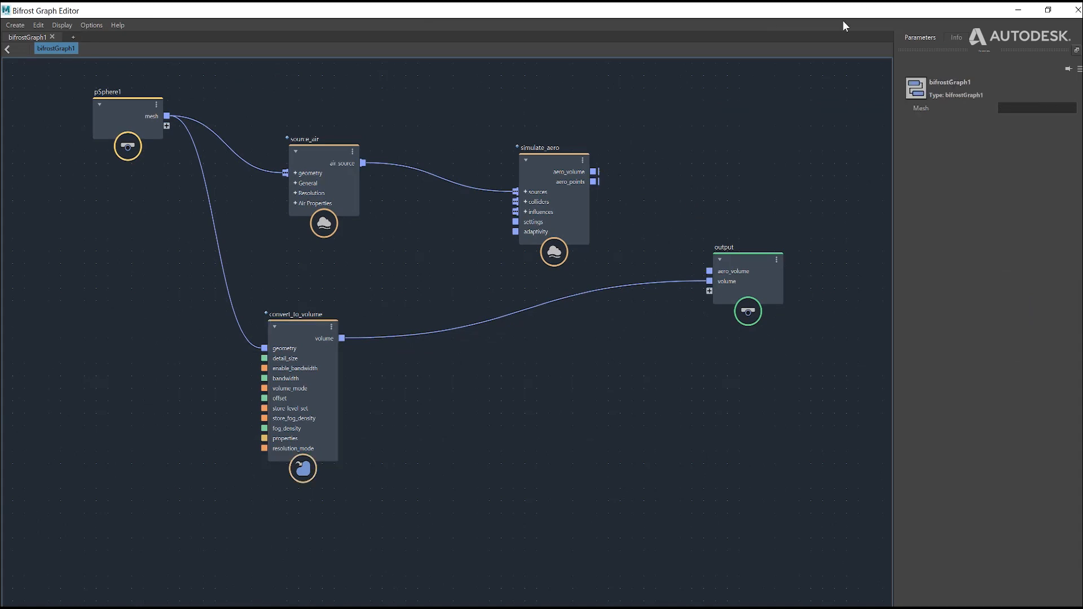
left_click(286, 329)
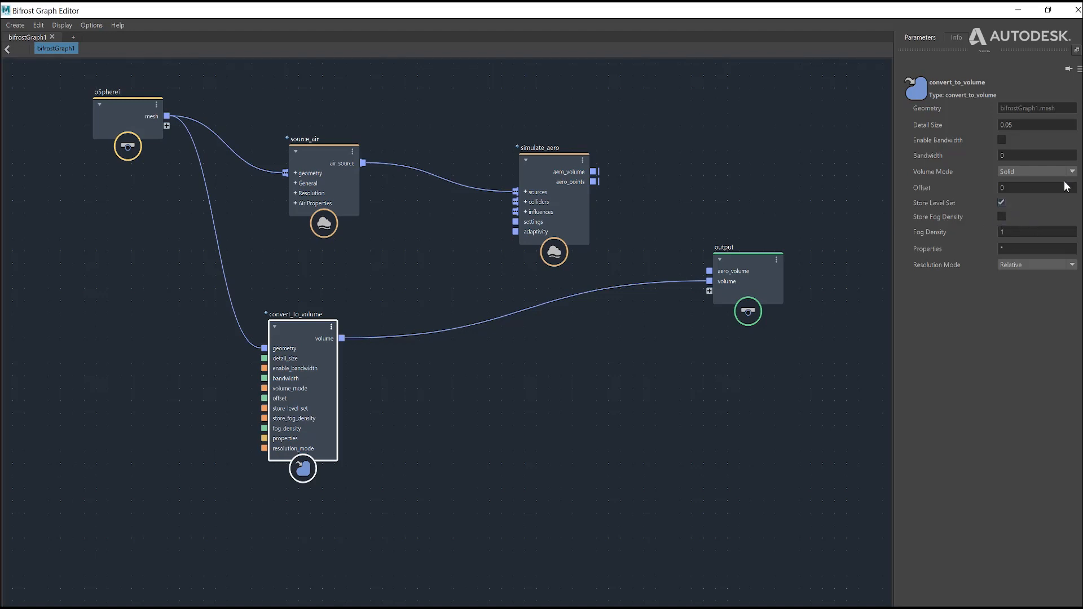
left_click(1019, 10)
scroll(649, 236, "down", 3)
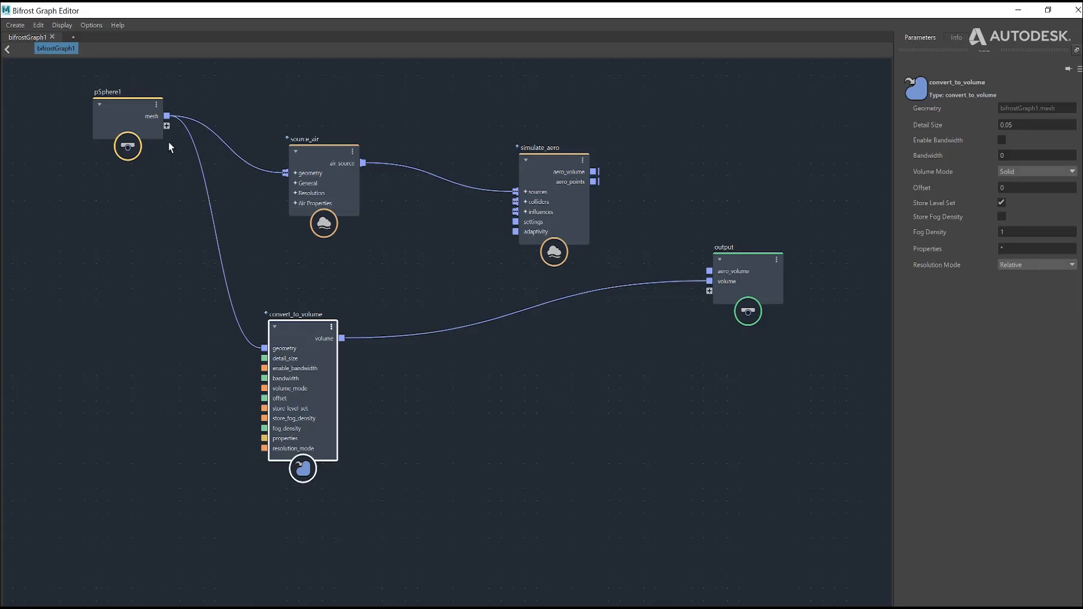
Step: Rearrange the pSphere1, source_air and convert_to_volume nodes closer together and check convert_to_volume's parameters
left_click_drag(146, 128, 121, 159)
left_click_drag(309, 150, 306, 126)
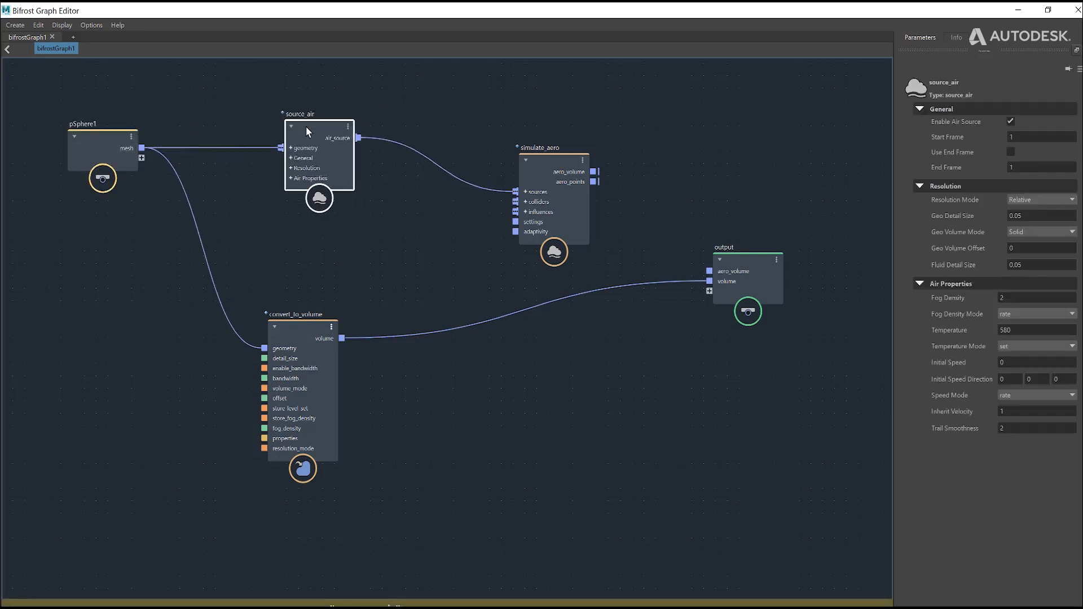
left_click(292, 342)
double_click(488, 7)
left_click_drag(853, 297, 449, 163)
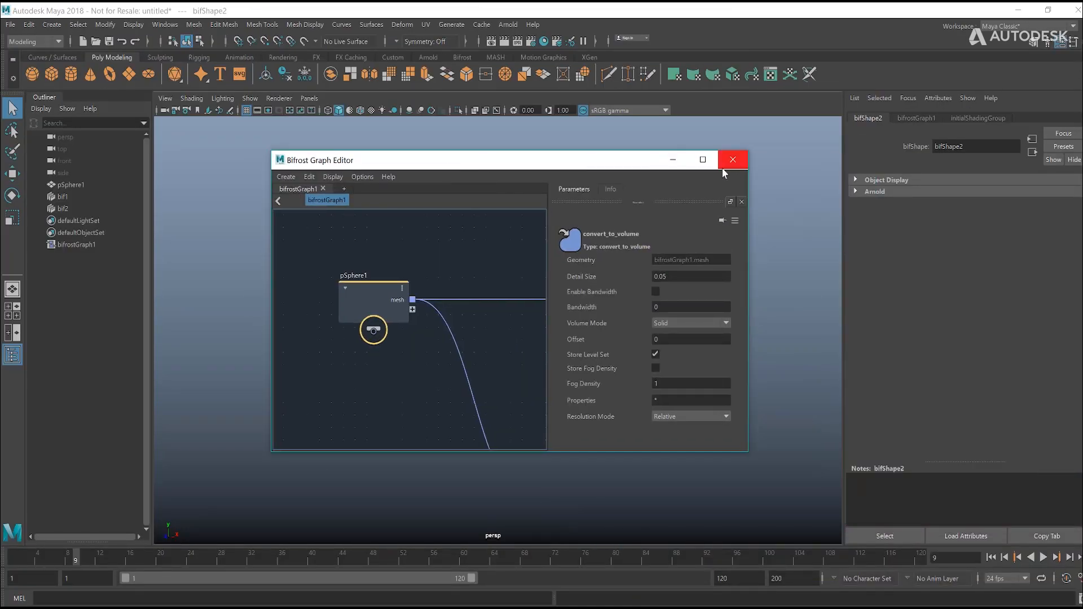
left_click(704, 162)
left_click_drag(299, 345, 275, 289)
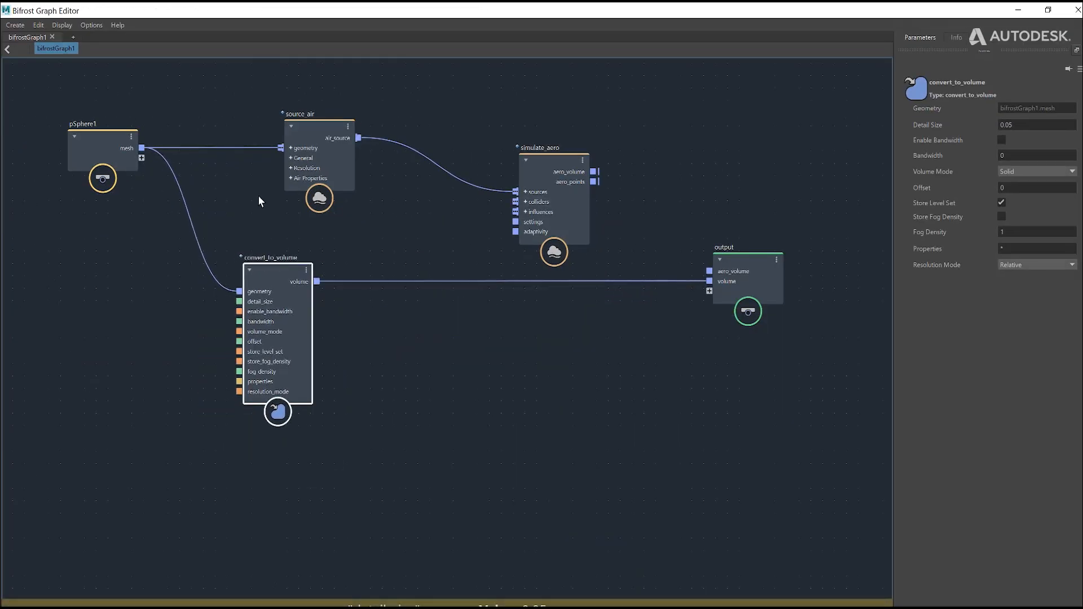
Step: Reroute convert_to_volume's volume from the output node into source_air's geometry mesh port, and reconnect simulate_aero's aero_volume to output
left_click(647, 285)
key("Delete")
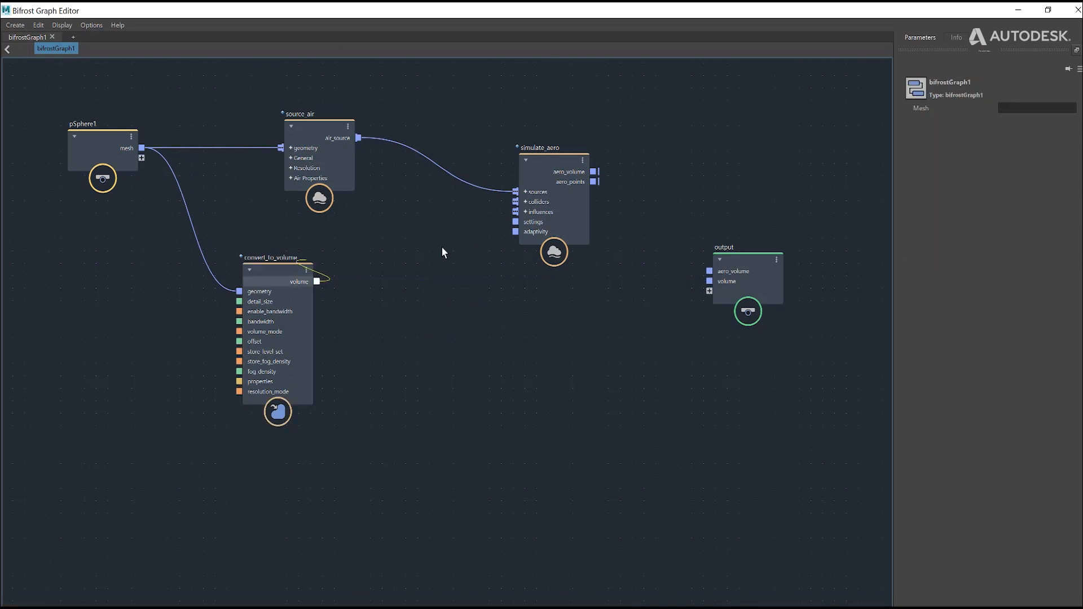
left_click(293, 148)
left_click_drag(293, 148, 346, 138)
left_click_drag(317, 282, 349, 144)
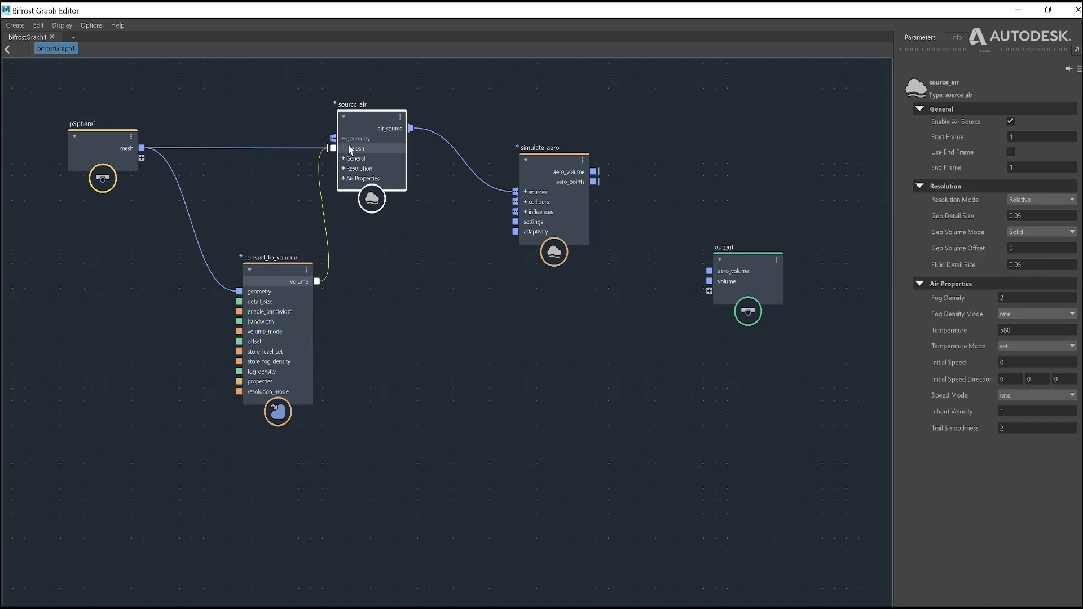
left_click_drag(595, 171, 722, 271)
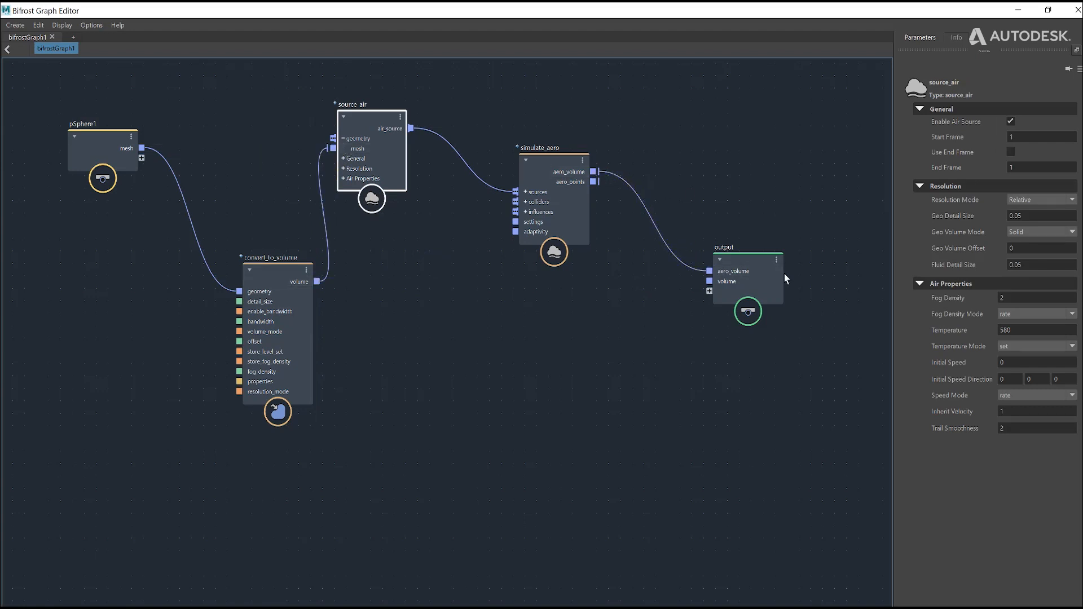
Step: Minimize the graph editor, rewind to the first frame and play the simulation emitted from the converted volume
left_click(1019, 11)
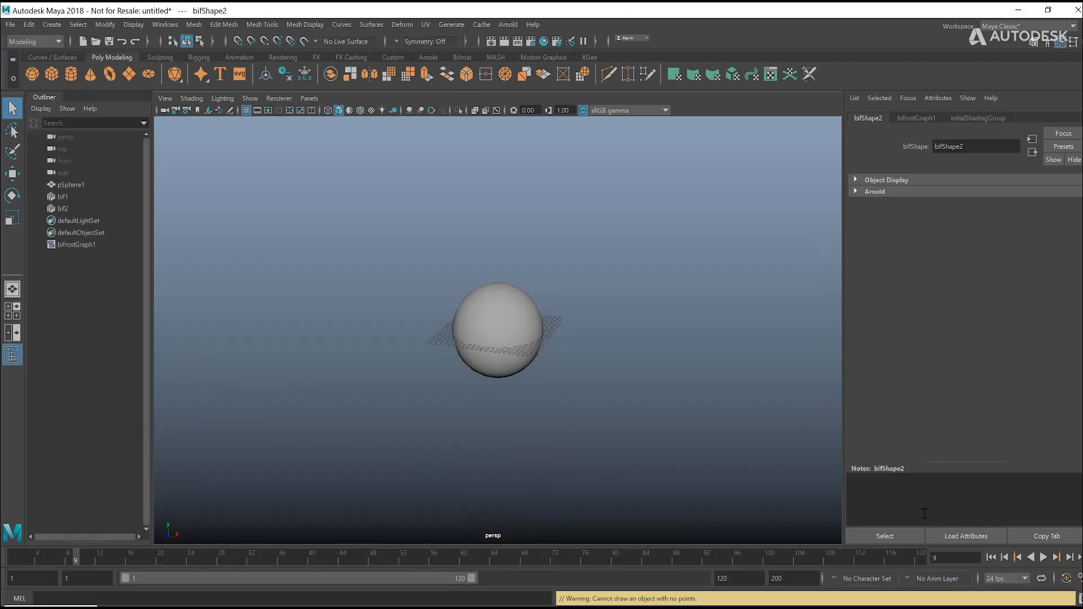
left_click(991, 557)
left_click(1044, 557)
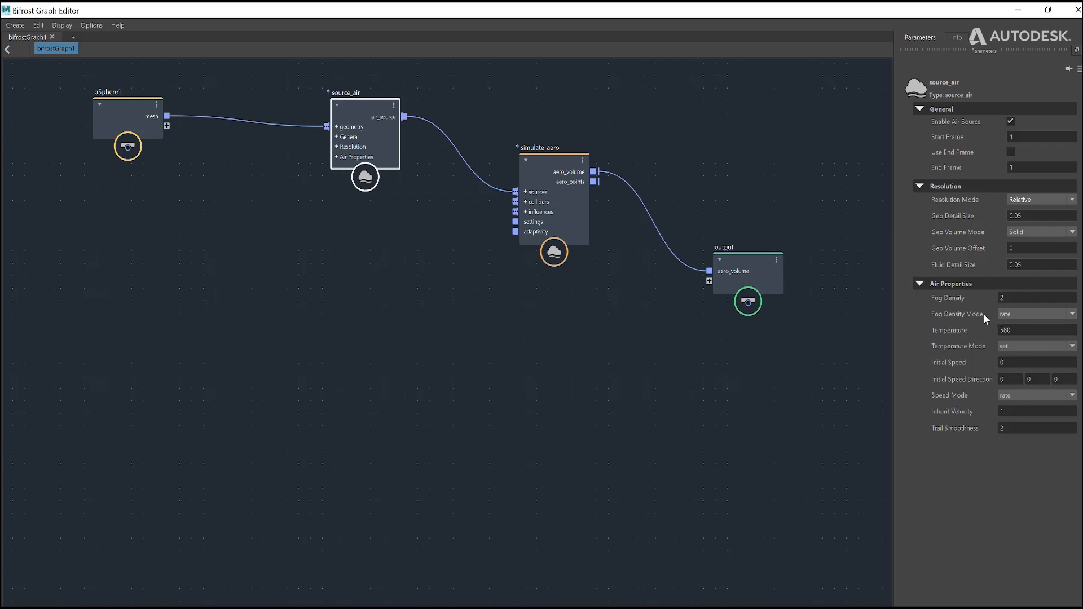
Step: Review the available Fog Density Mode options of source_air without changing the mode
left_click(1018, 315)
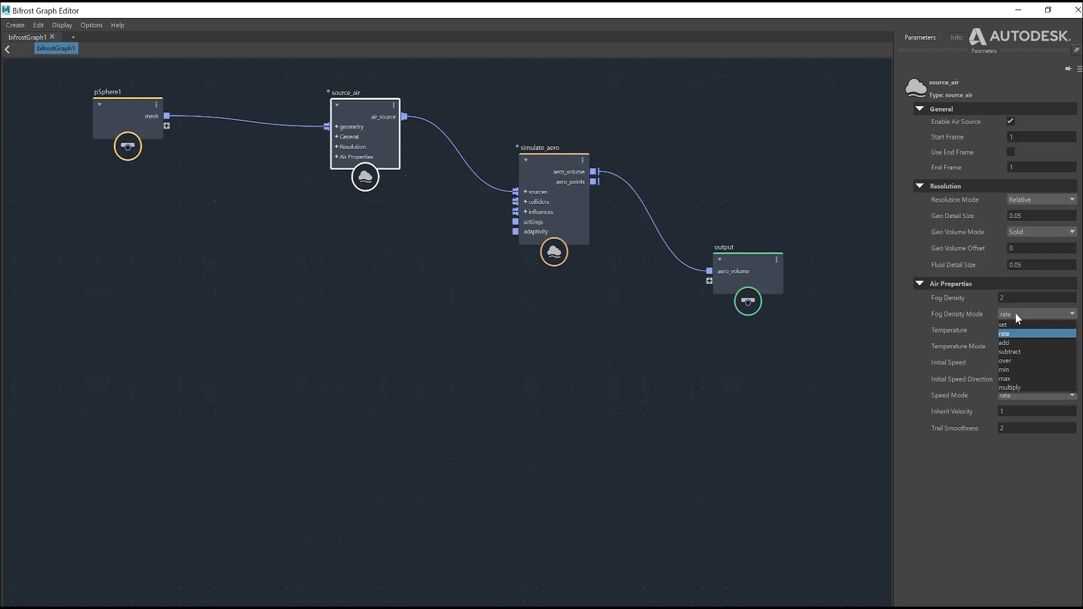
left_click(1016, 315)
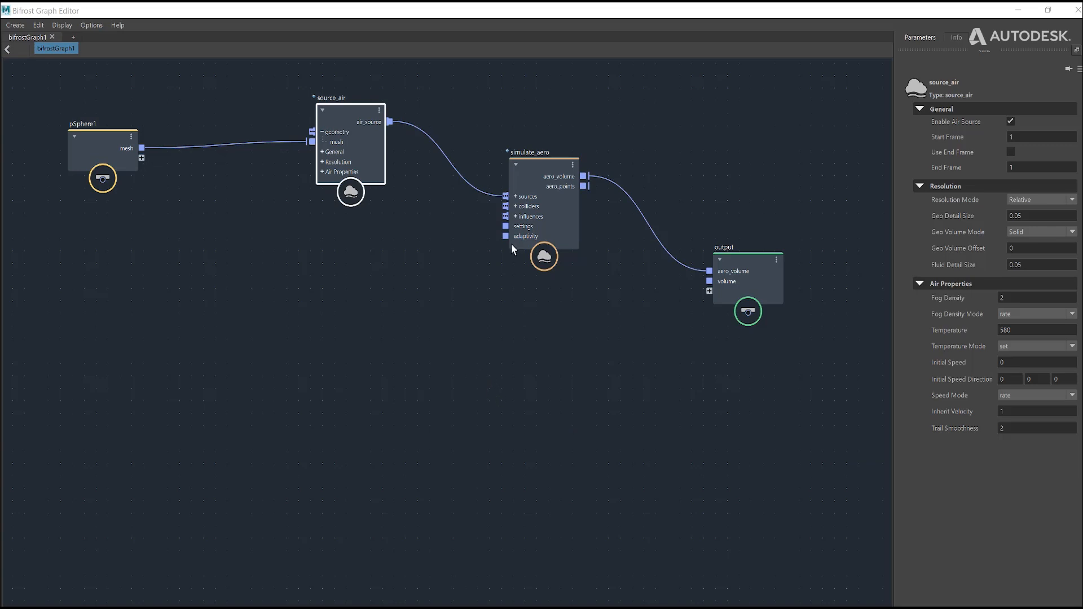
Step: Move the simulate_aero node slightly higher and select it to examine its input ports up close
left_click_drag(547, 173, 537, 149)
left_click(404, 342)
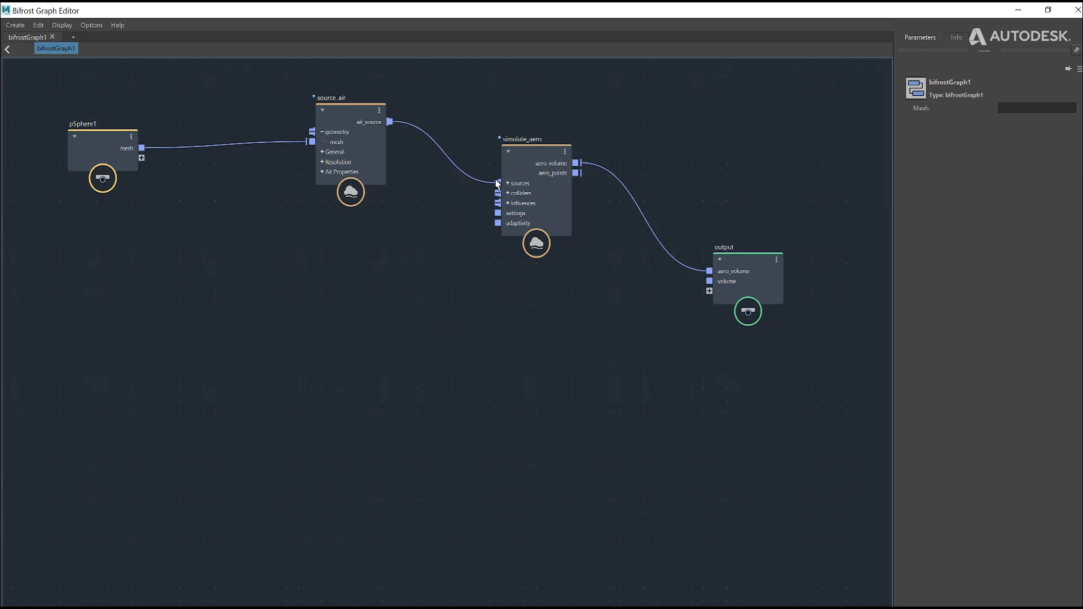
scroll(521, 172, "up", 4)
left_click(522, 168)
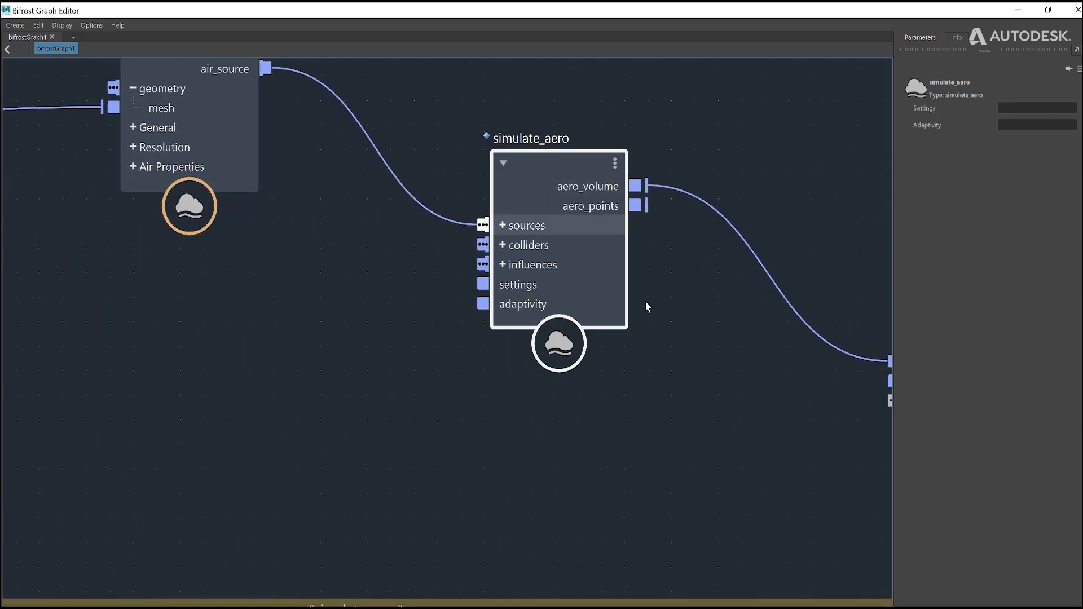
Step: Add an aero_solver_settings node in the free space below source_air and simulate_aero
left_click(337, 295)
key("Tab")
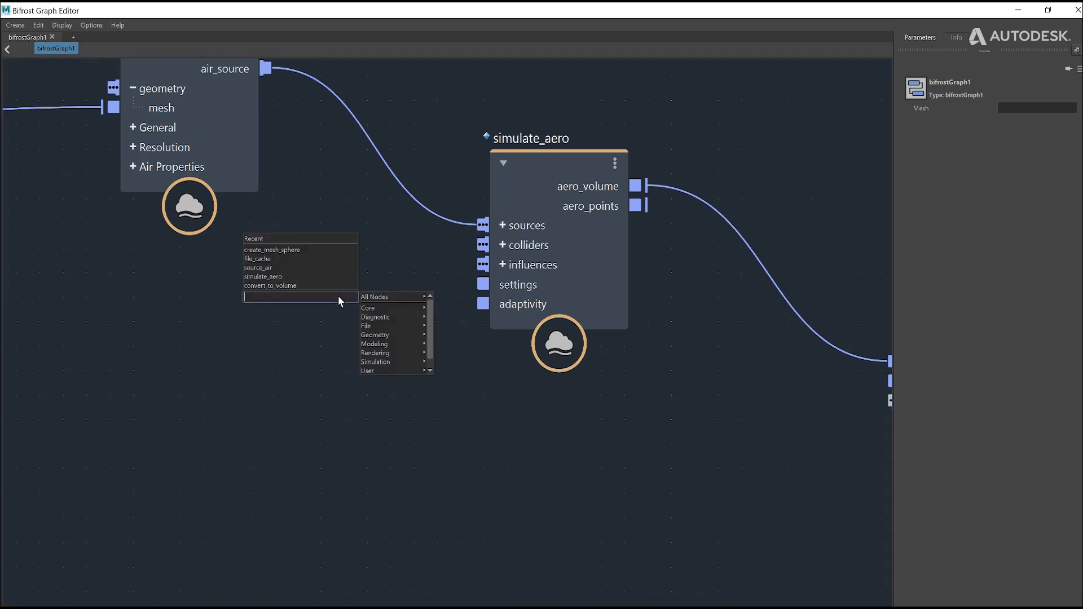
type("see")
key("BackSpace")
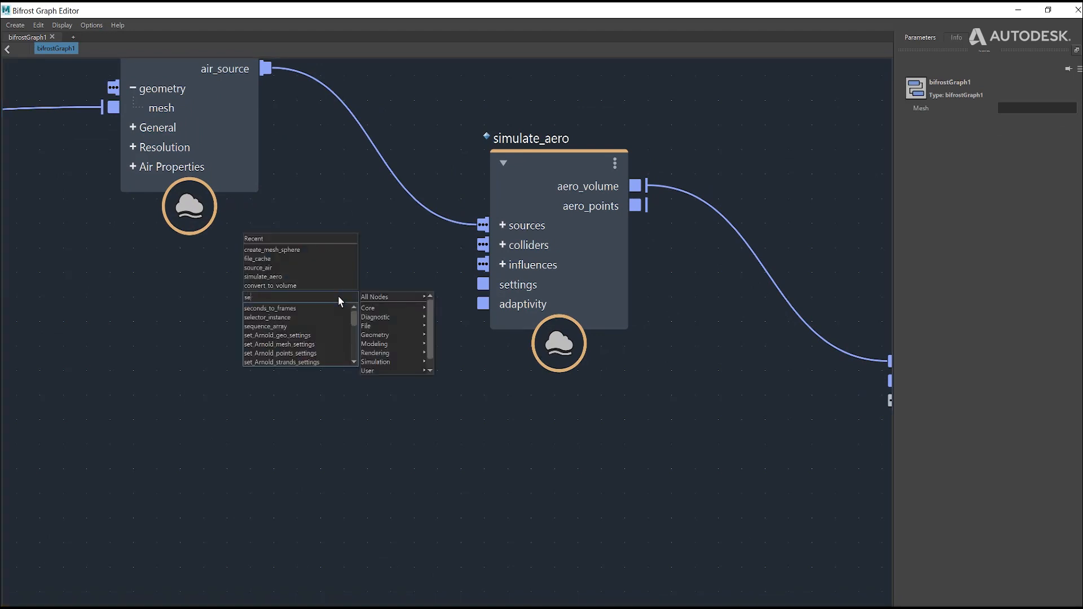
type("ttim")
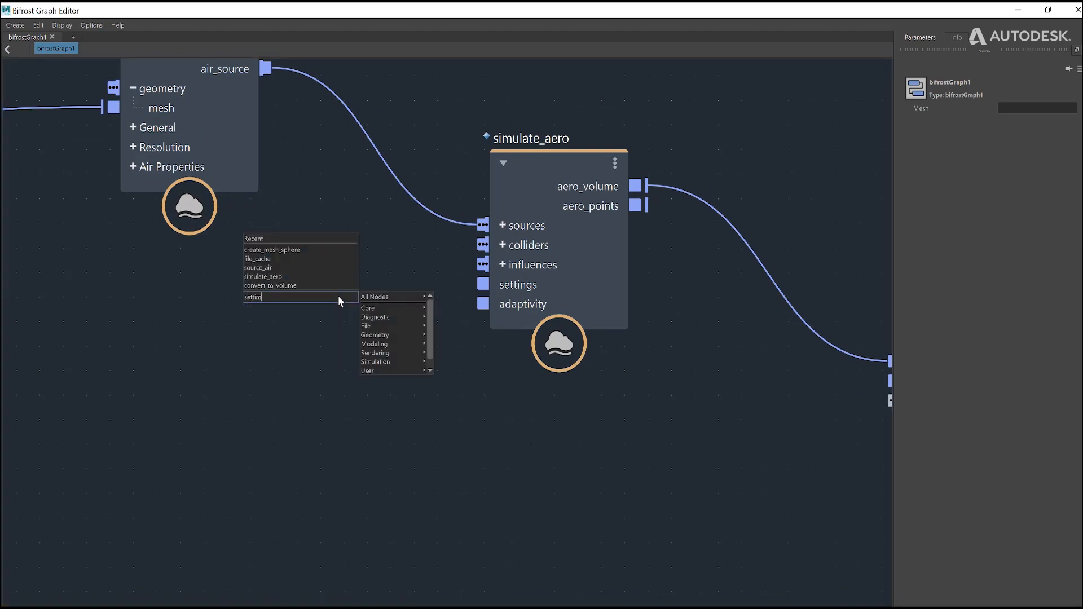
key("BackSpace")
type("ng")
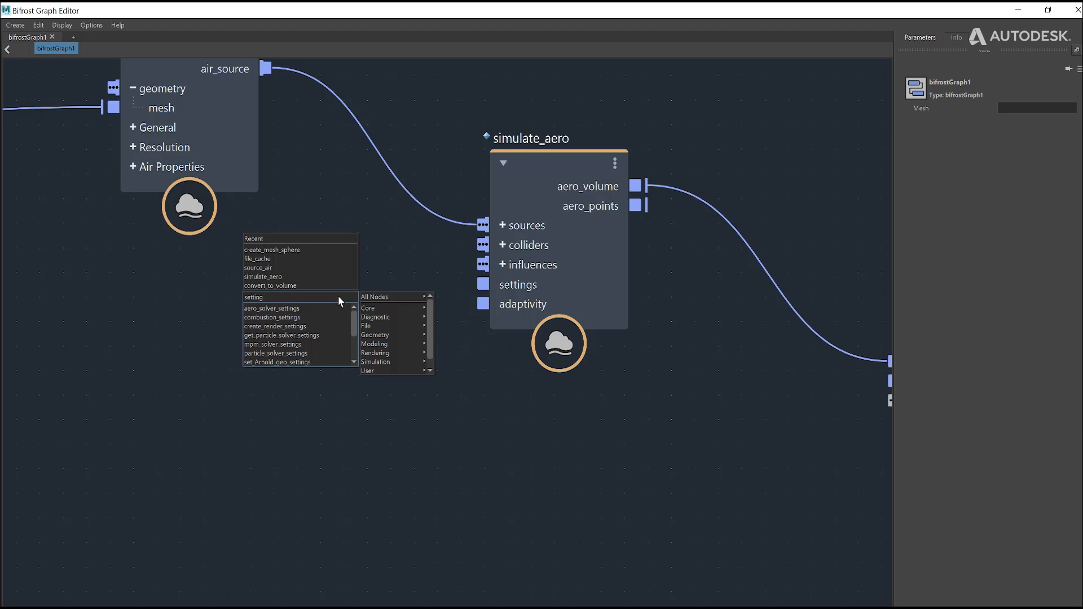
left_click(288, 309)
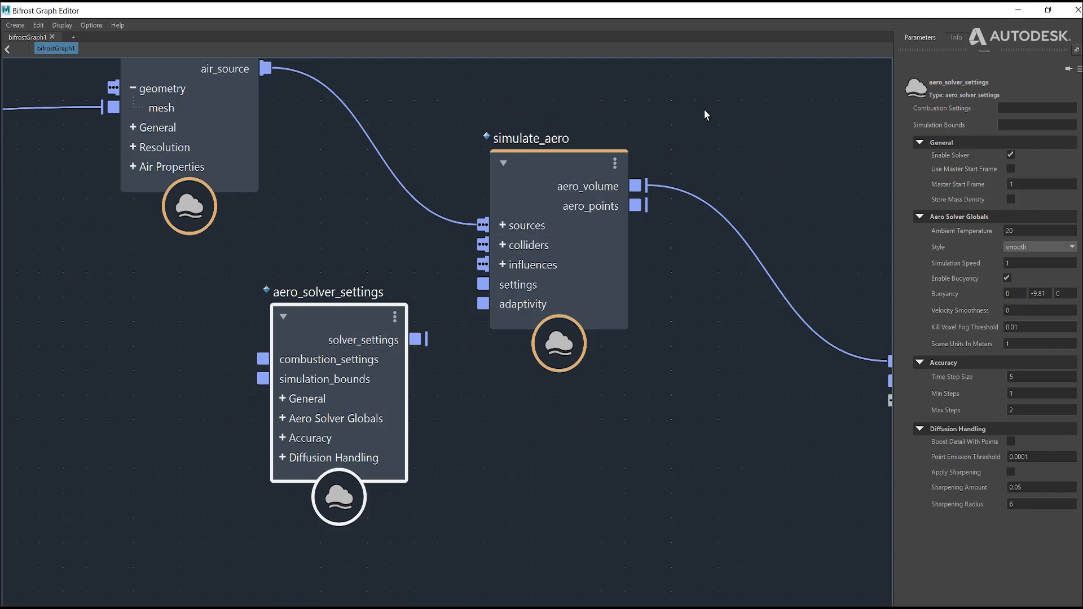
Step: Bring the output node into view and examine the Ambient Temperature parameter of aero_solver_settings
middle_click_drag(783, 161, 680, 172)
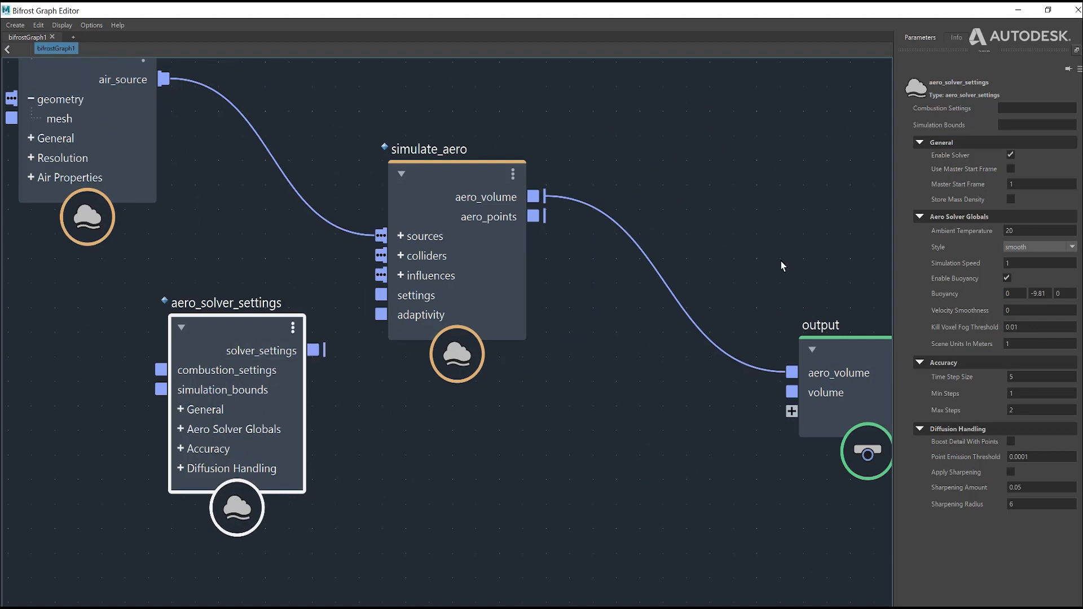
left_click(1029, 230)
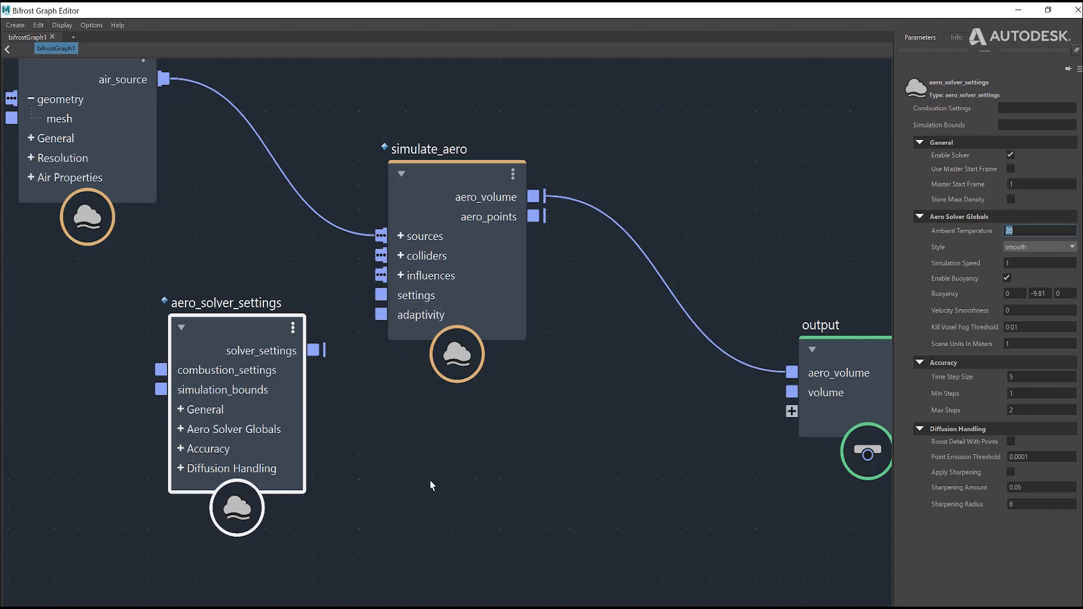
Step: Reposition aero_solver_settings below source_air and connect its solver_settings output to the settings input of simulate_aero
left_click_drag(217, 346, 143, 372)
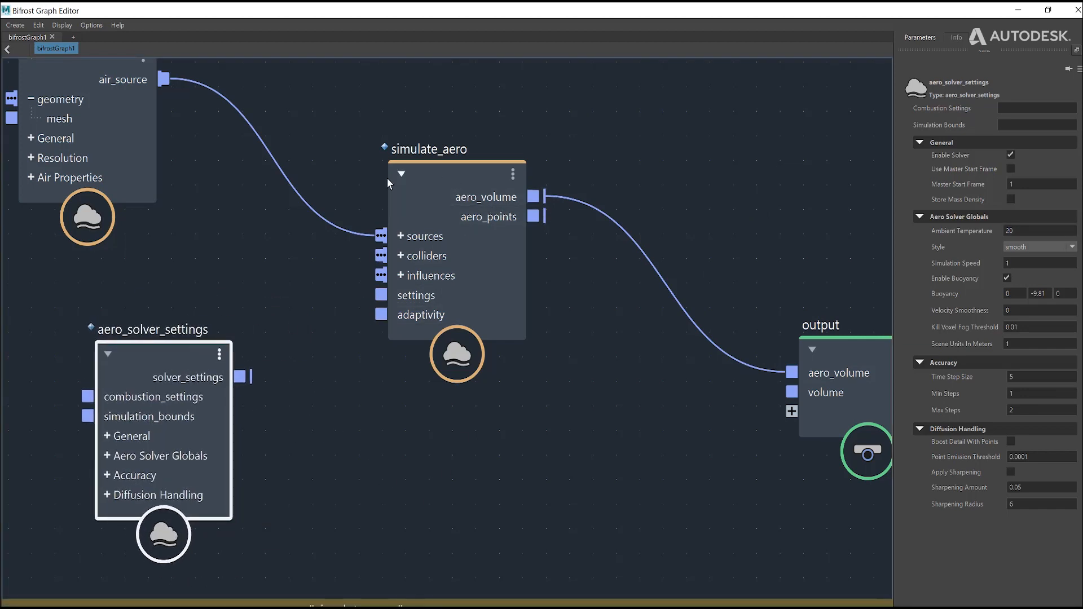
scroll(481, 477, "down", 4)
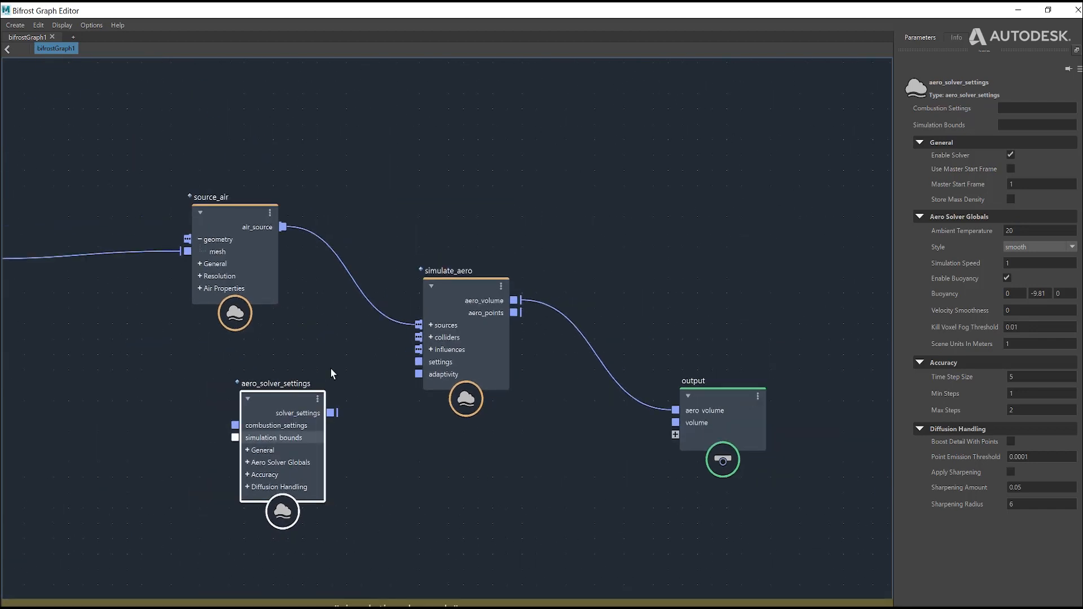
middle_click_drag(170, 364, 250, 349, "alt")
left_click_drag(364, 381, 294, 374)
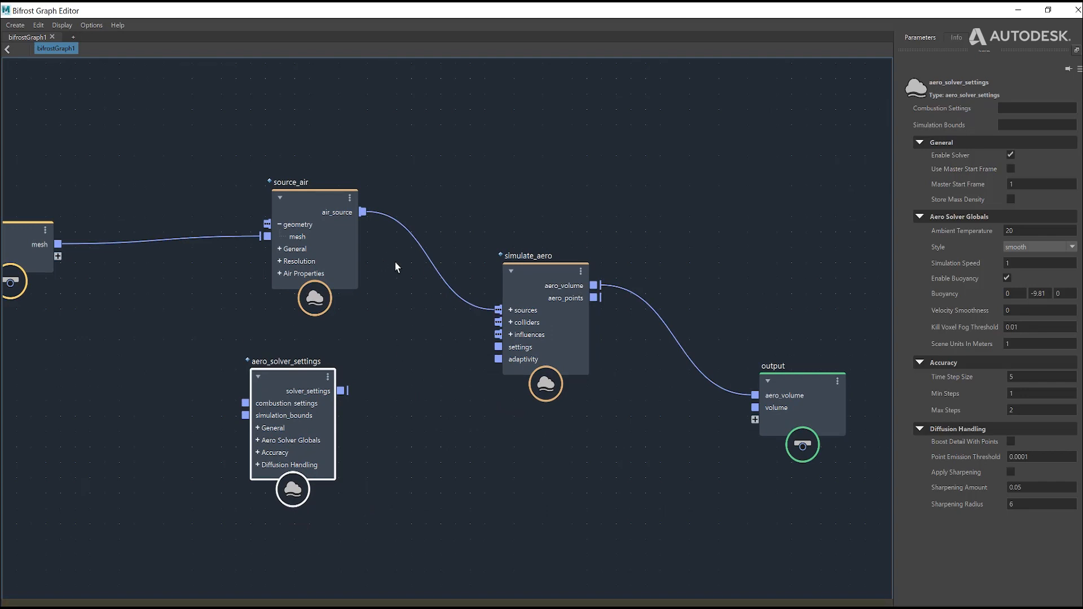
left_click_drag(277, 392, 498, 347)
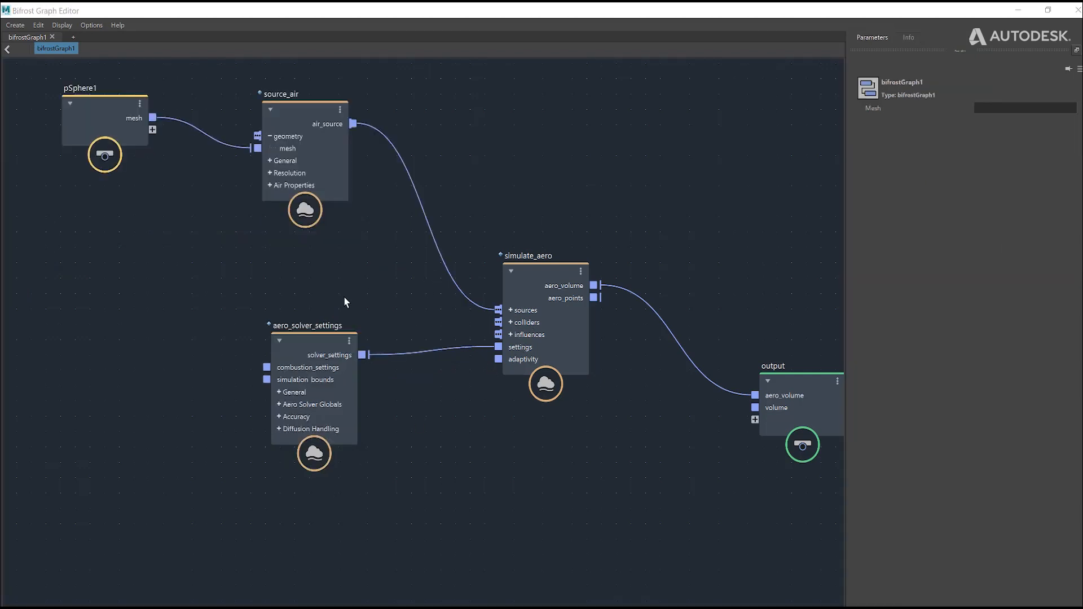
Step: Spread out the graph with source_air up near pSphere1 and aero_solver_settings well below it, leaving simulate_aero between their heights
mouse_move(333, 338)
left_mouse_down()
mouse_move(300, 340)
mouse_move(338, 332)
mouse_move(340, 350)
mouse_move(321, 353)
mouse_move(331, 342)
left_mouse_up()
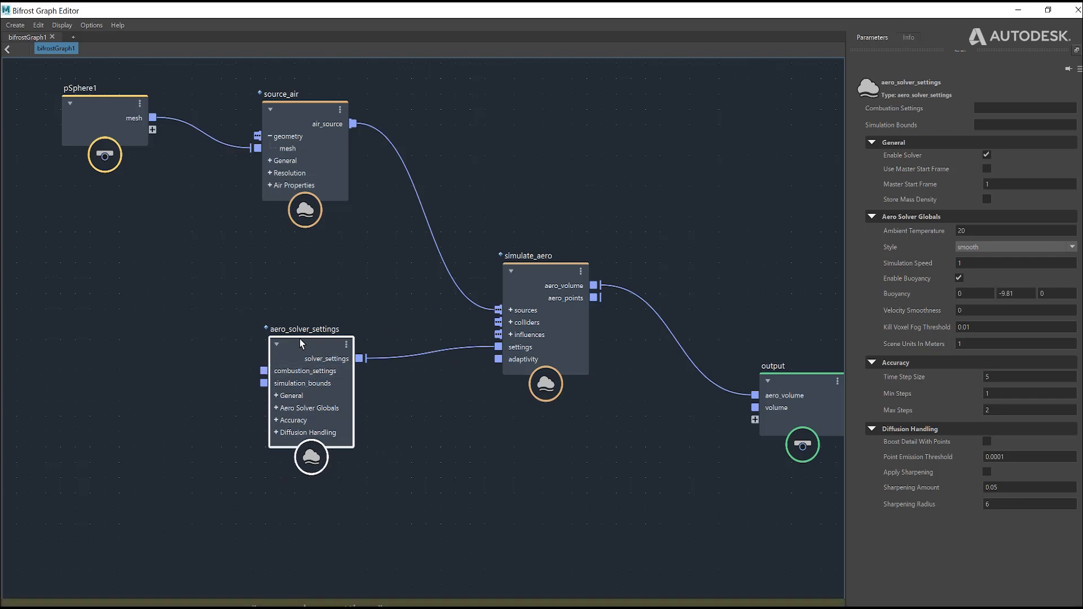
left_click_drag(299, 338, 307, 407)
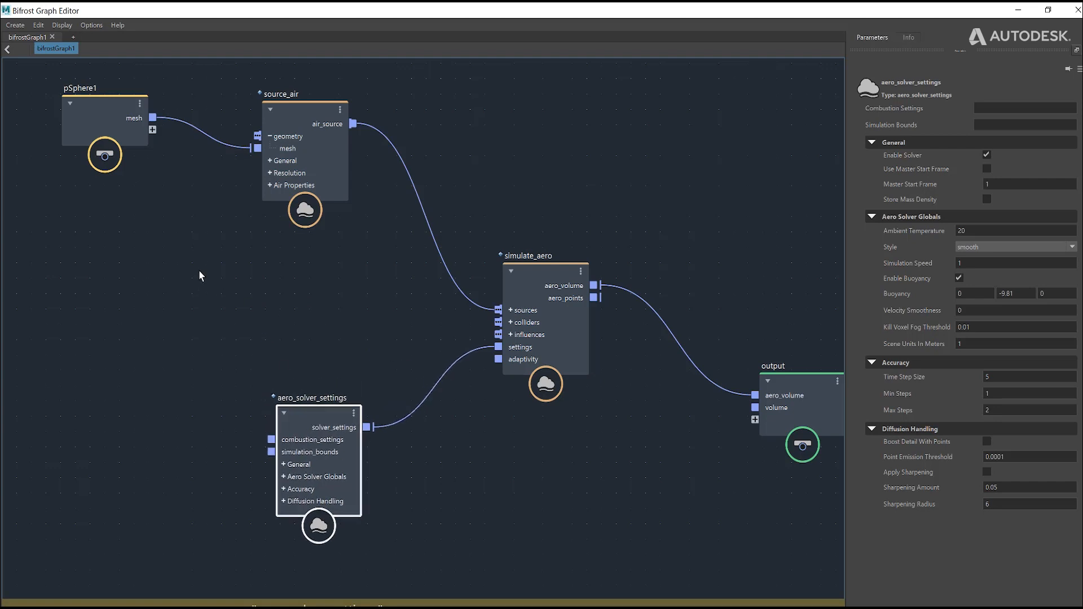
middle_click_drag(199, 272, 257, 303)
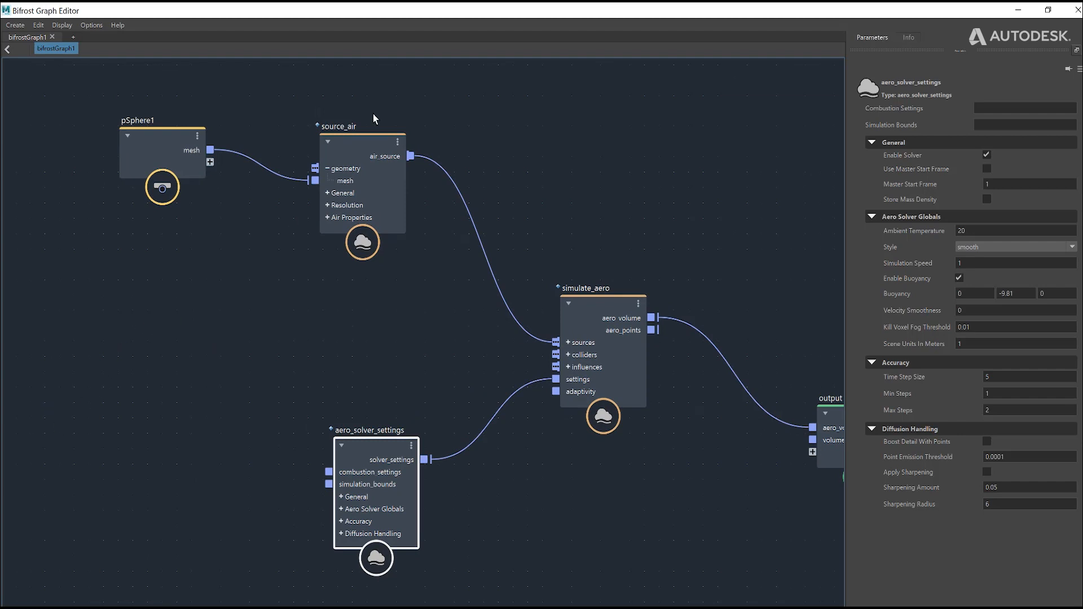
left_click_drag(370, 147, 367, 135)
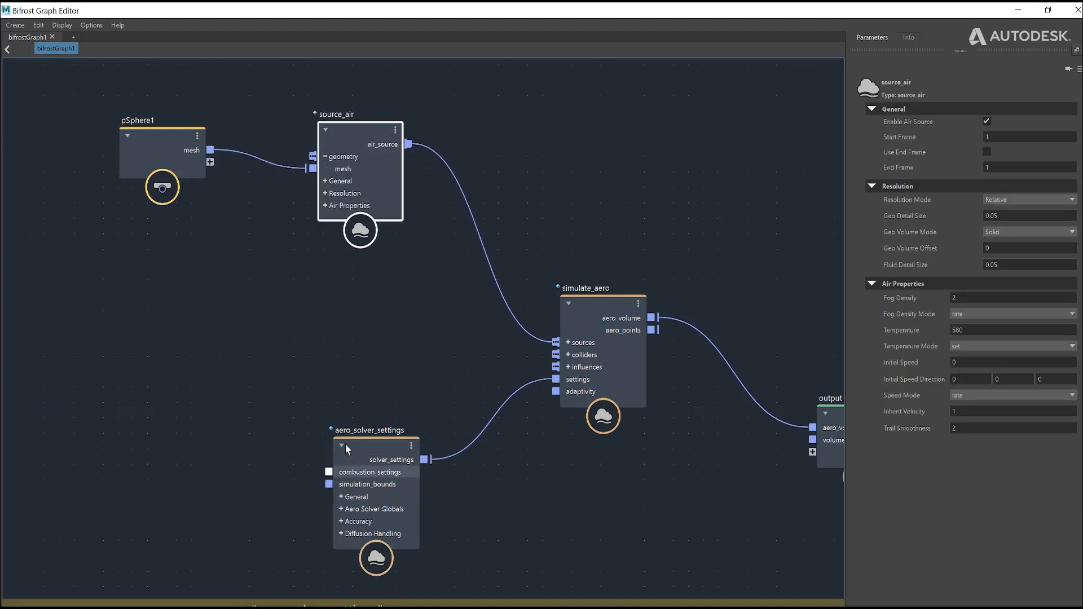
mouse_move(386, 420)
left_mouse_down()
mouse_move(371, 435)
mouse_move(374, 410)
left_mouse_up()
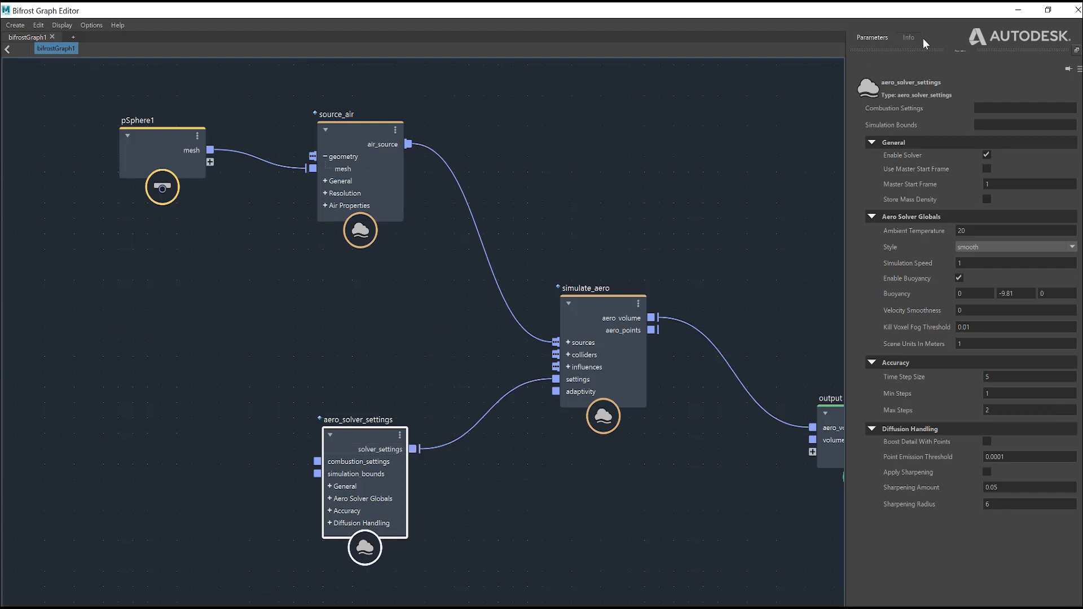
Step: Play the simulation in the Maya viewport to check the sphere's smoke, stopping after about 14 frames
left_click(1017, 10)
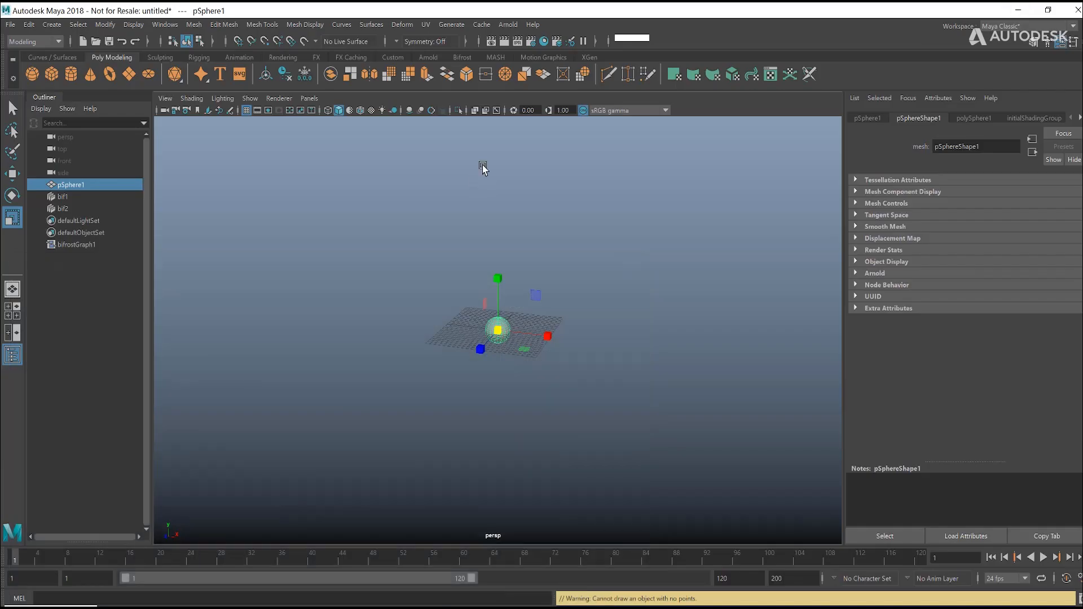
left_click(495, 175)
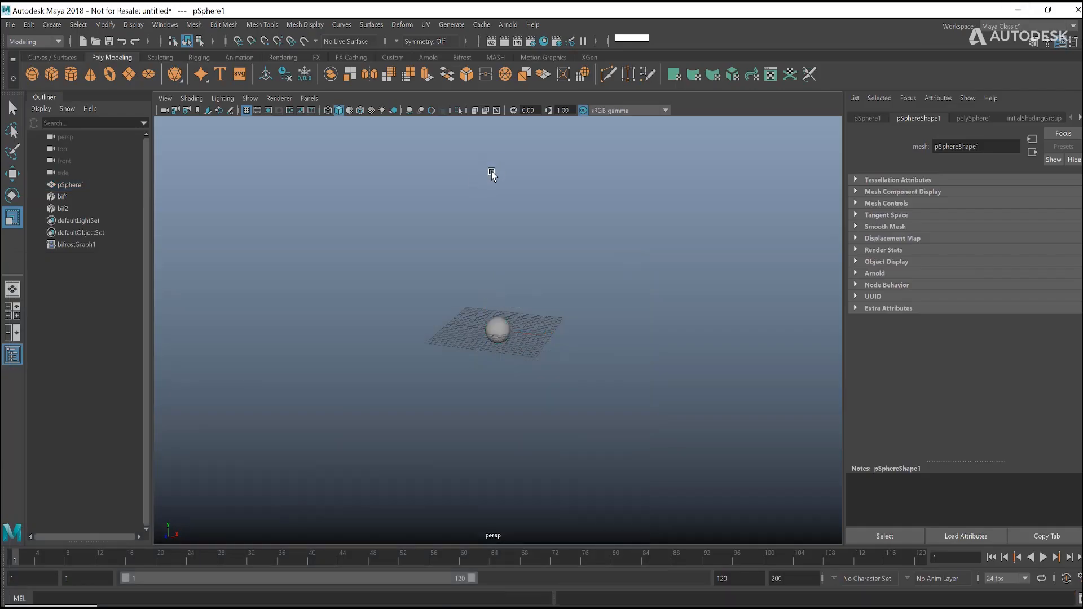
left_click(1043, 556)
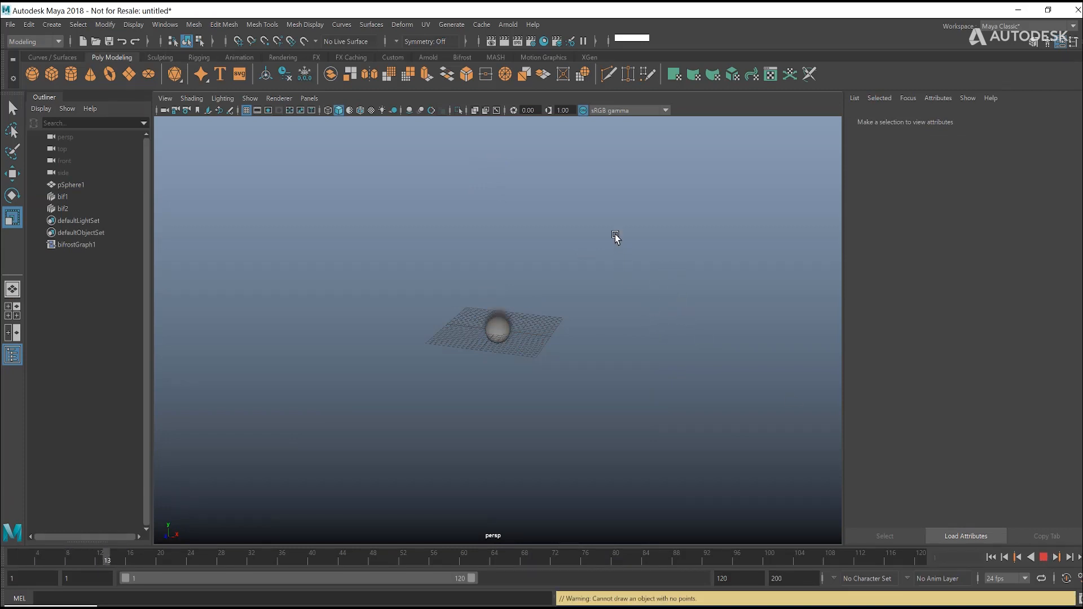
key("Escape")
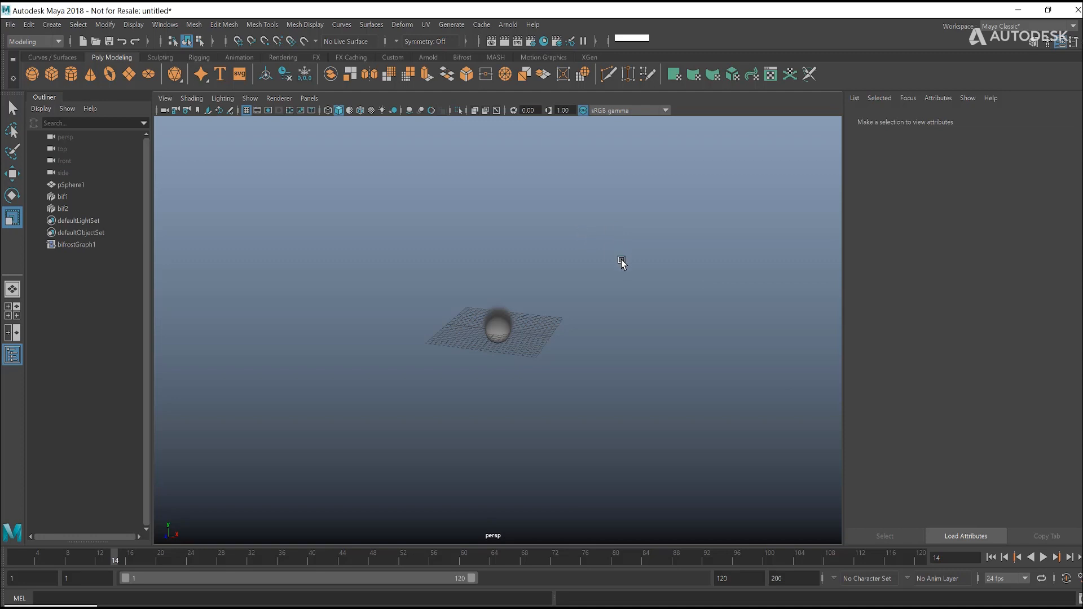
Step: Duplicate the polygon sphere and move the copy along positive X, clear of the grid
left_click(499, 332)
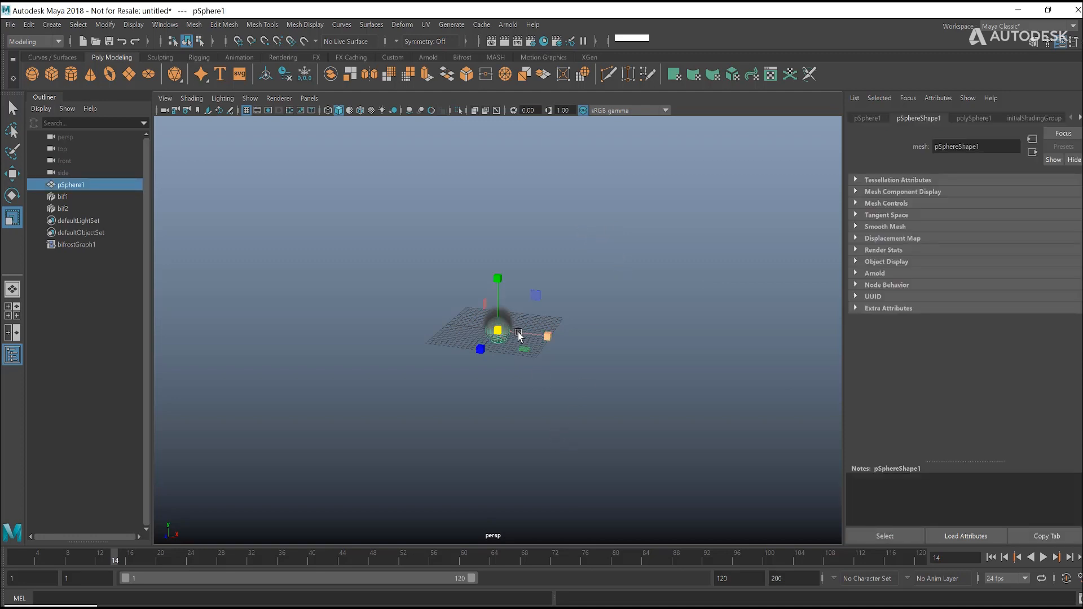
key("ctrl+d")
key("w")
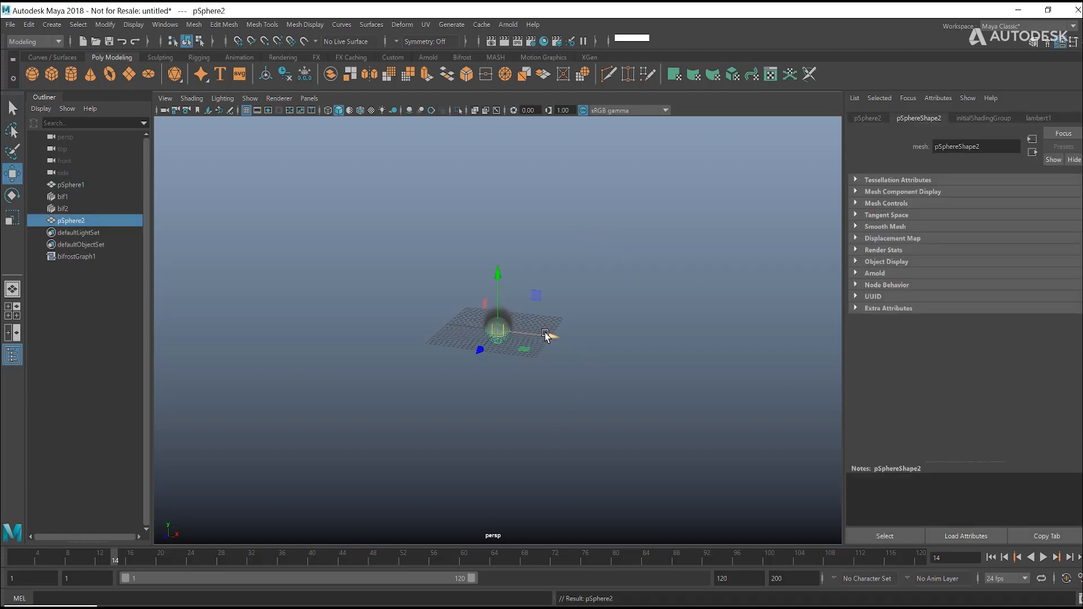
left_click_drag(546, 334, 646, 346)
key("q")
left_click(558, 307)
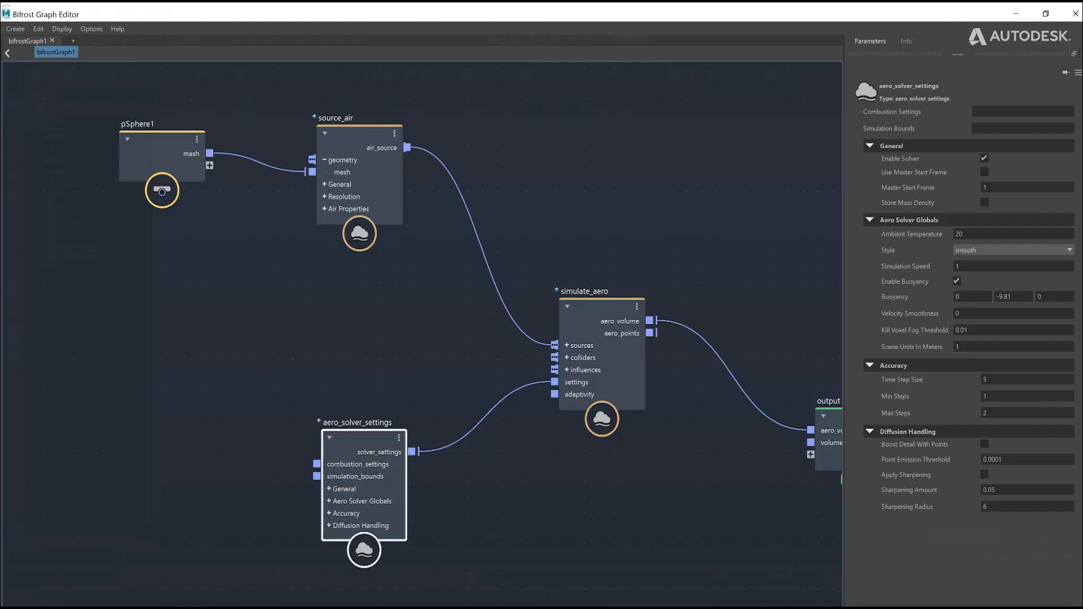
Step: Shrink the Bifrost Graph Editor to show the Outliner and add pSphere2 as an input node below pSphere1
left_click(171, 140)
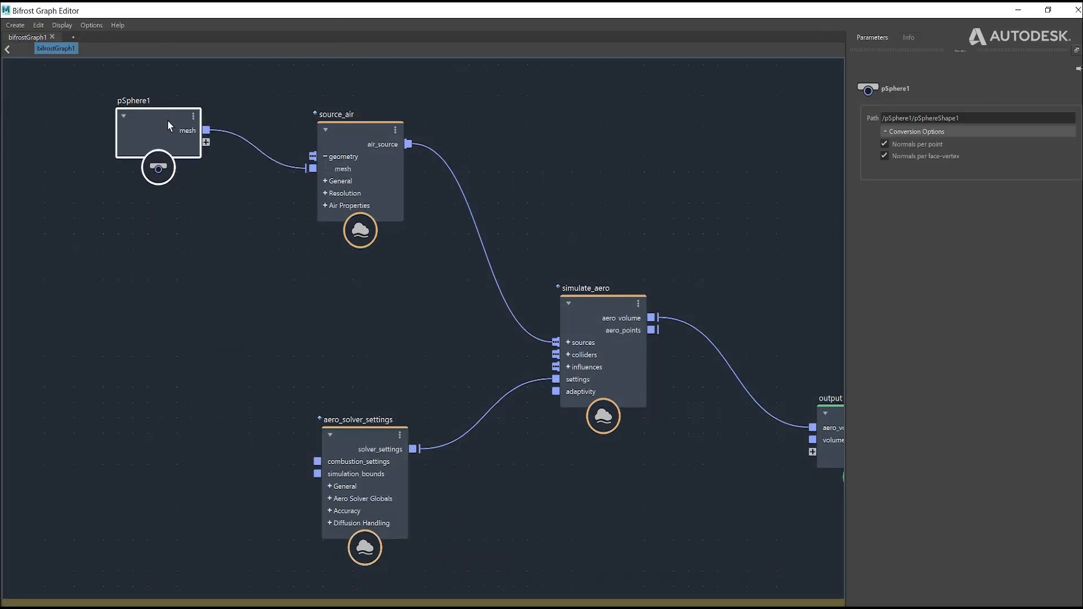
left_click_drag(212, 8, 451, 110)
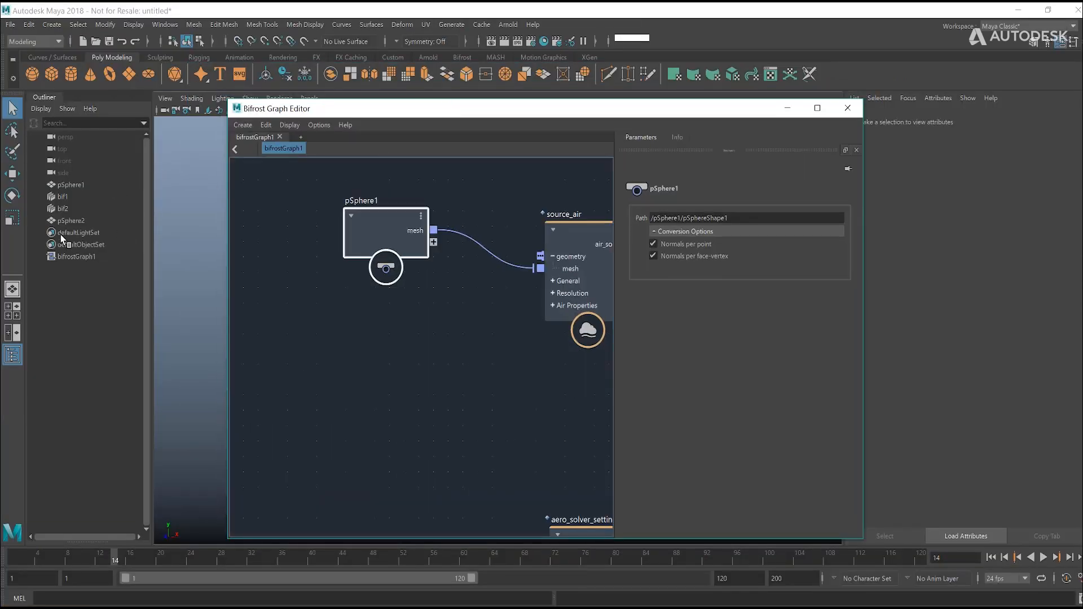
left_click(71, 220)
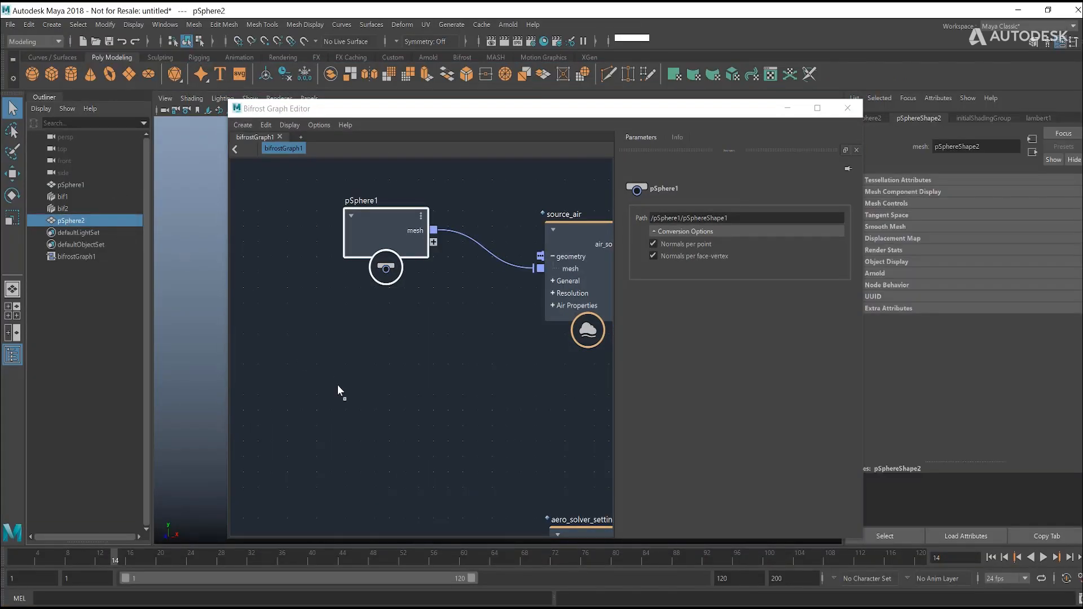
left_click_drag(341, 390, 339, 389)
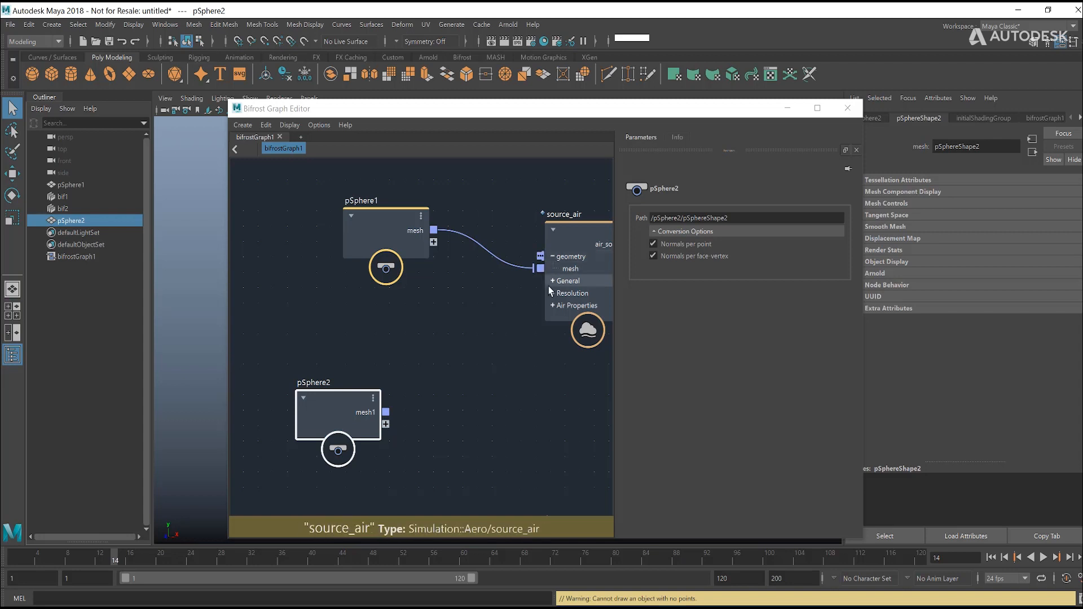
Step: Connect pSphere2's mesh1 output to source_air's geometry port, check the port's entries, and leave the port collapsed
left_click(552, 257)
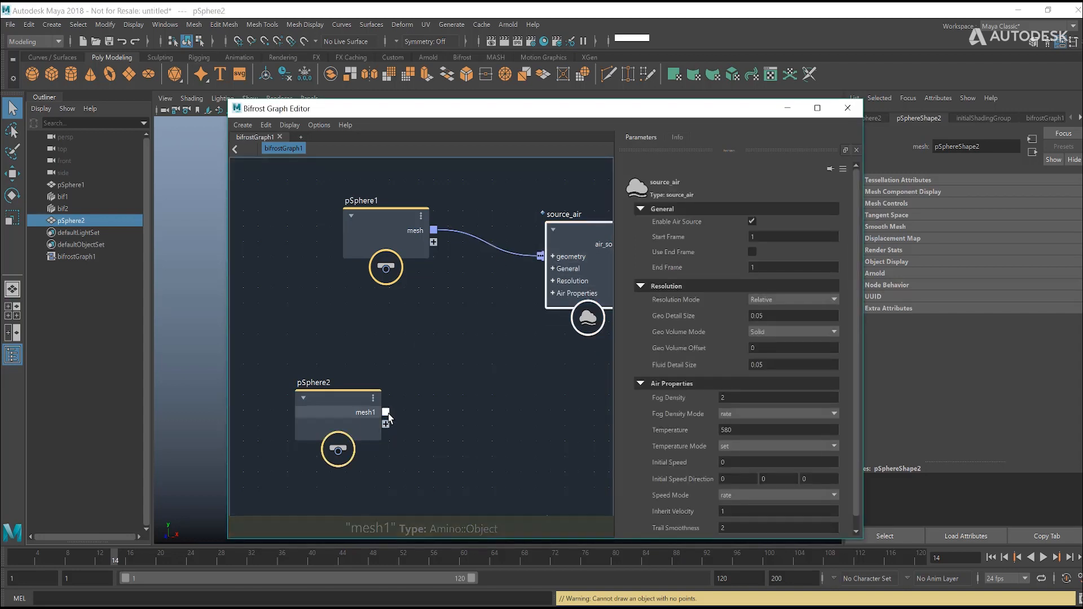
left_click_drag(386, 413, 551, 256)
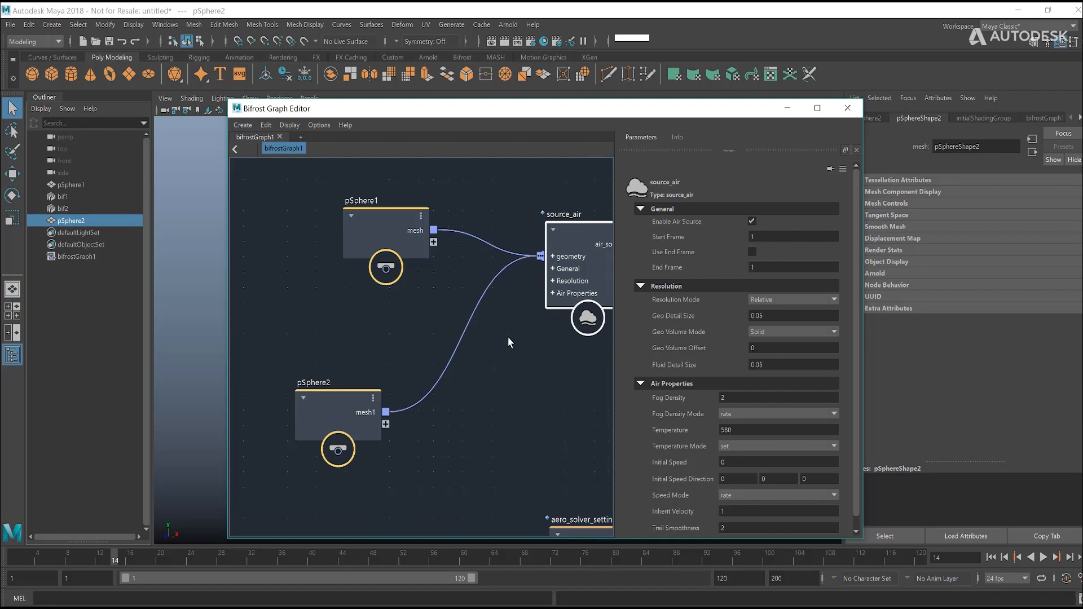
left_click(553, 257)
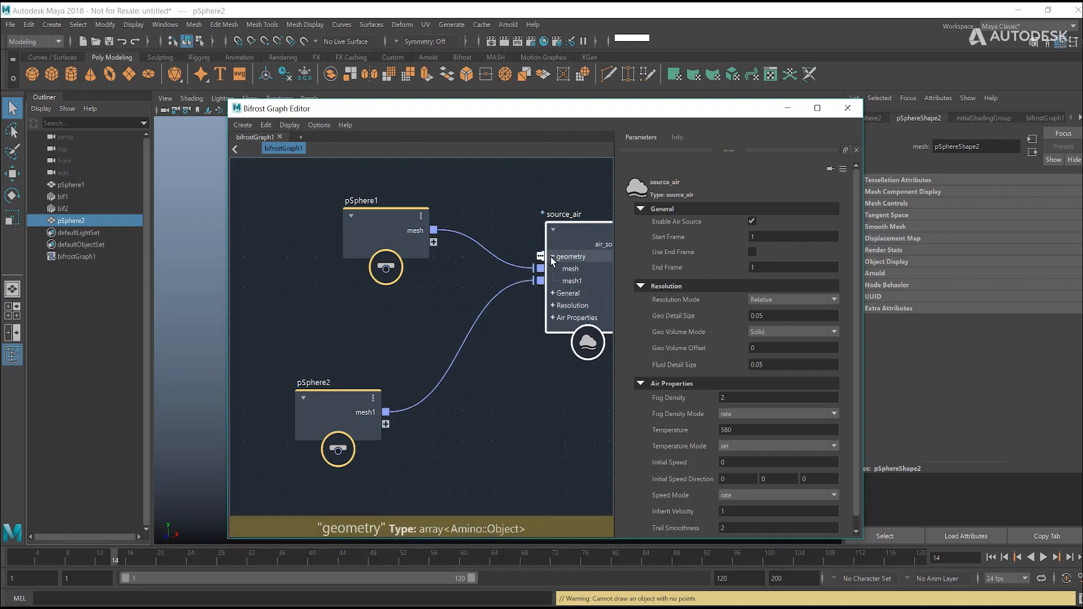
left_click(553, 256)
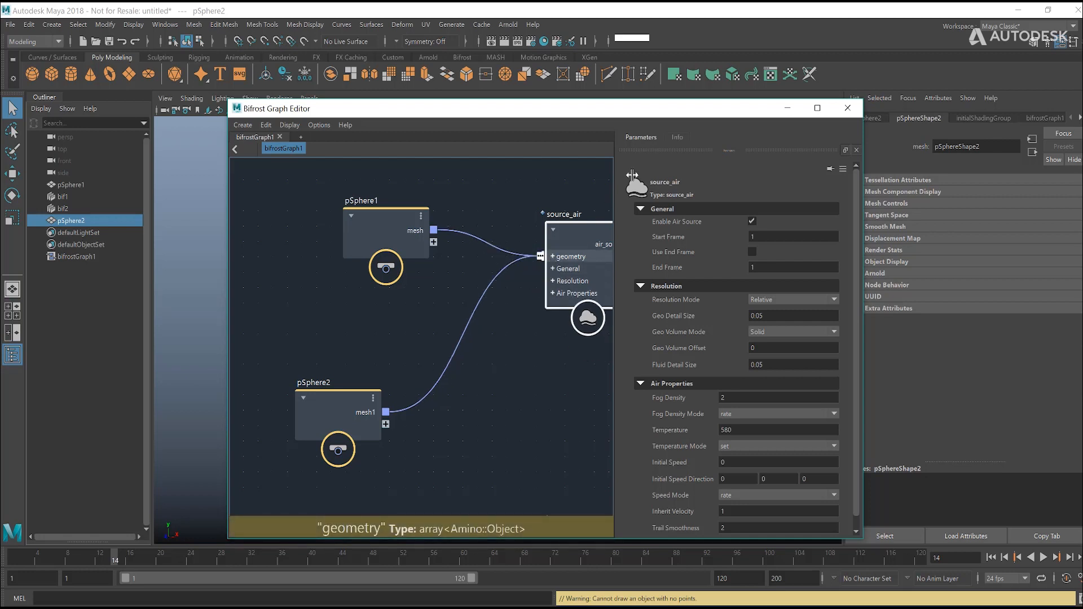
Step: Play the simulation to check smoke from both spheres, stop it at about frame 18, and review the sphere connections to source_air
left_click(788, 112)
left_click(513, 285)
left_click(1043, 558)
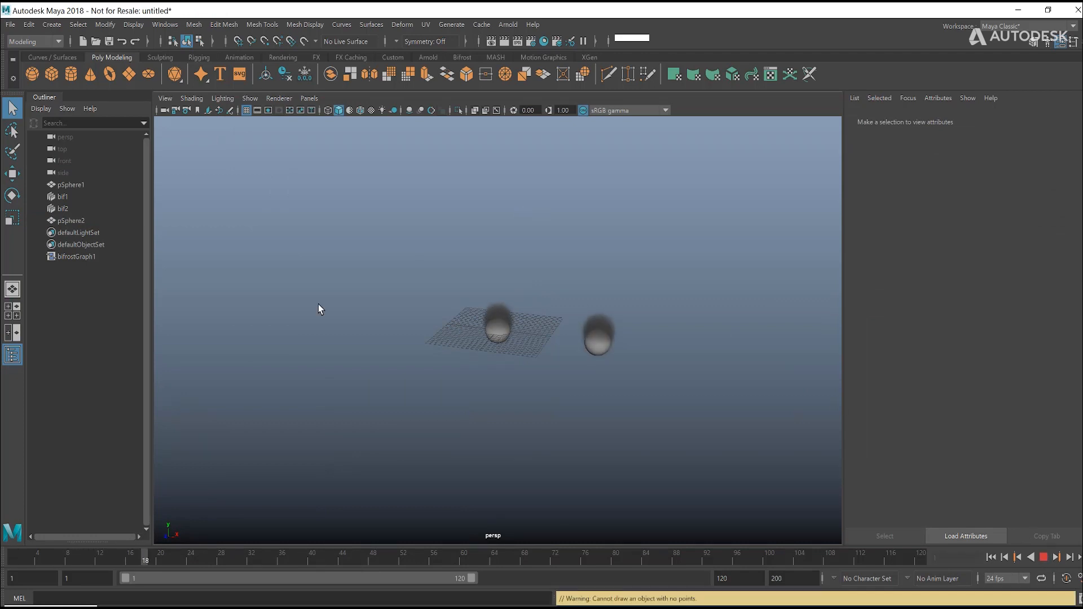
key("Escape")
left_click(54, 607)
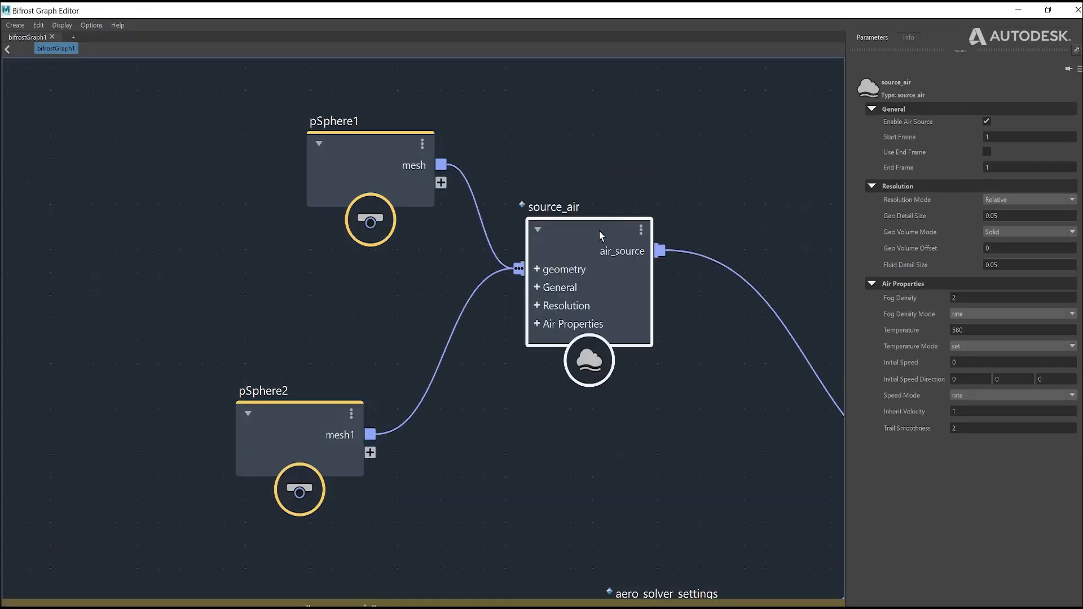
scroll(527, 416, "down", 5)
Step: Create a polygon torus, move it along negative X beyond the grid, and scale it up slightly larger than the spheres
left_click(1030, 10)
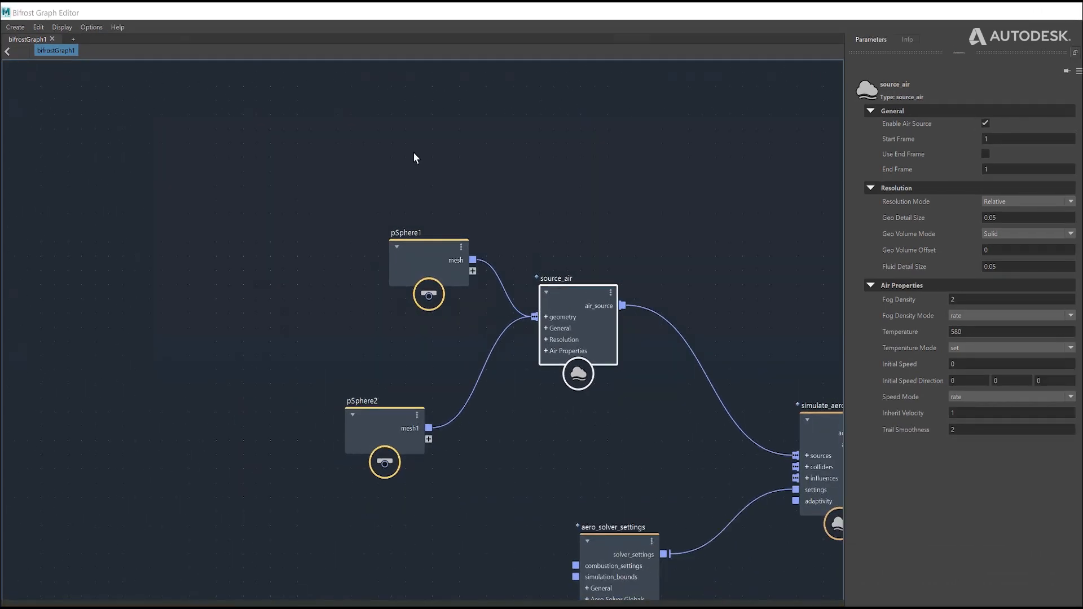
left_click(110, 72)
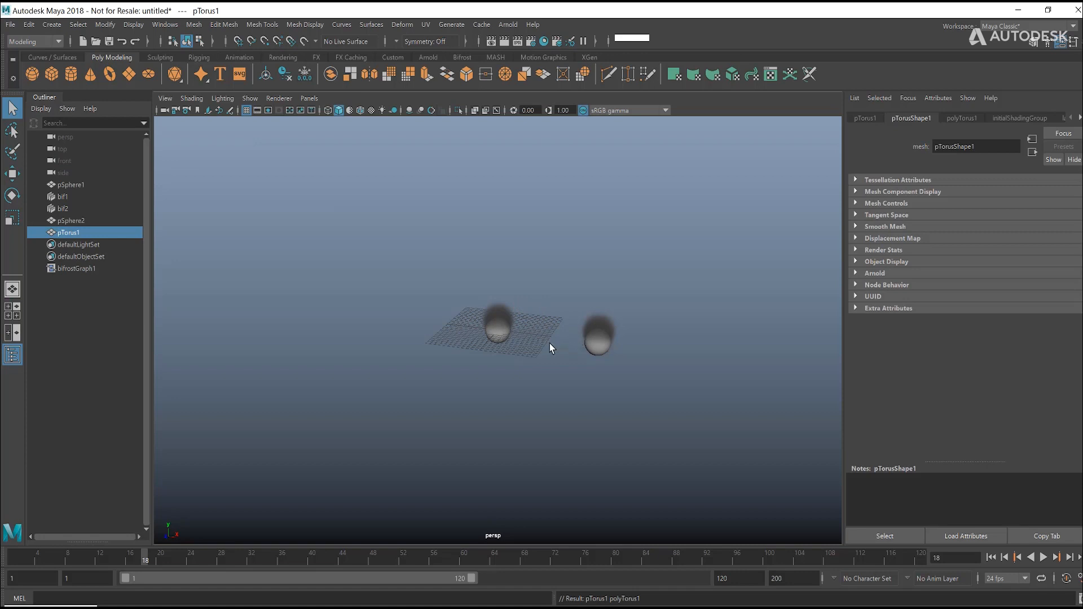
key("w")
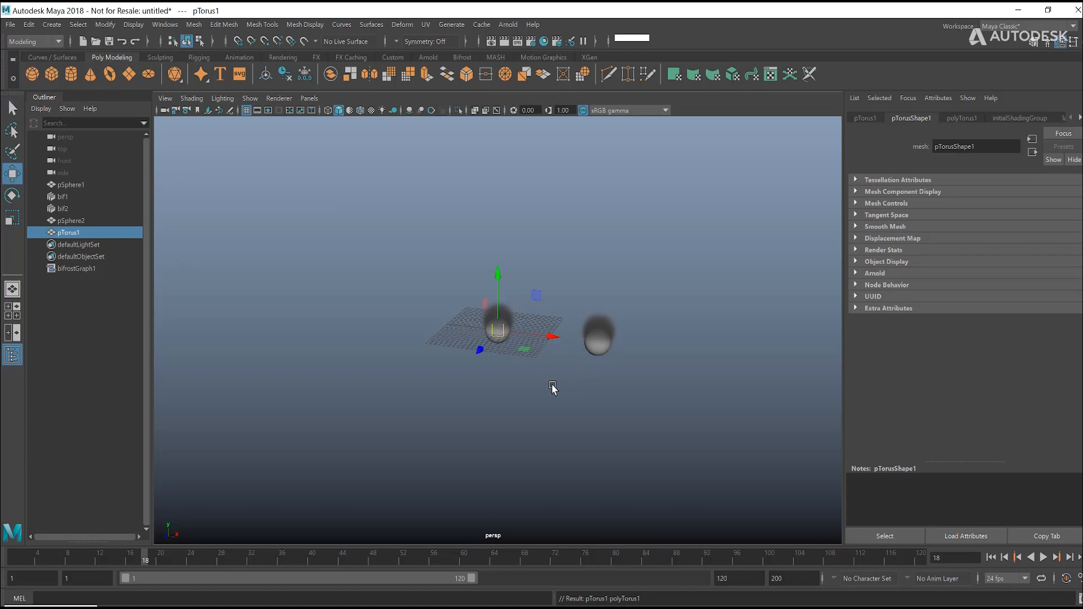
left_click_drag(556, 342, 449, 330)
key("r")
left_click(519, 223)
key("q")
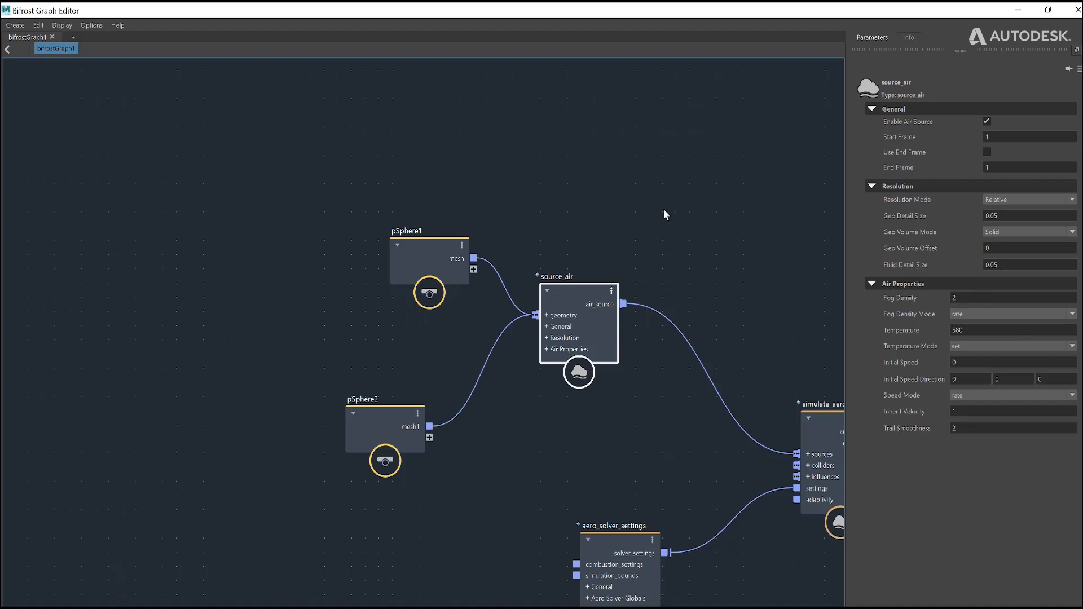
Step: Shrink the Bifrost Graph Editor to reveal the Outliner and add pTorus1 as an input node beside the sphere nodes
middle_click_drag(665, 211, 567, 179, "alt")
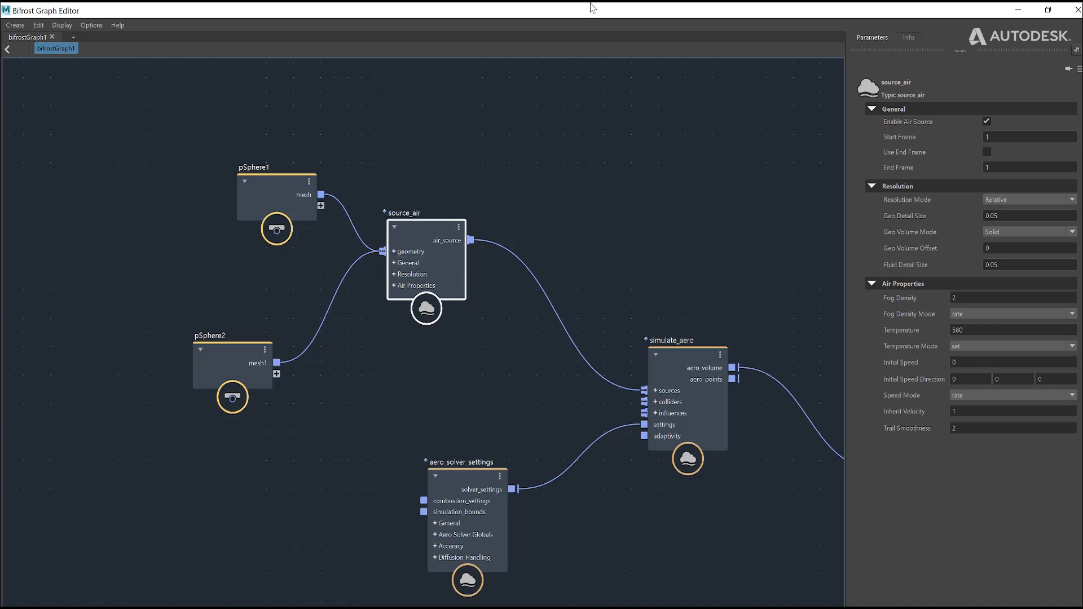
left_click(1018, 11)
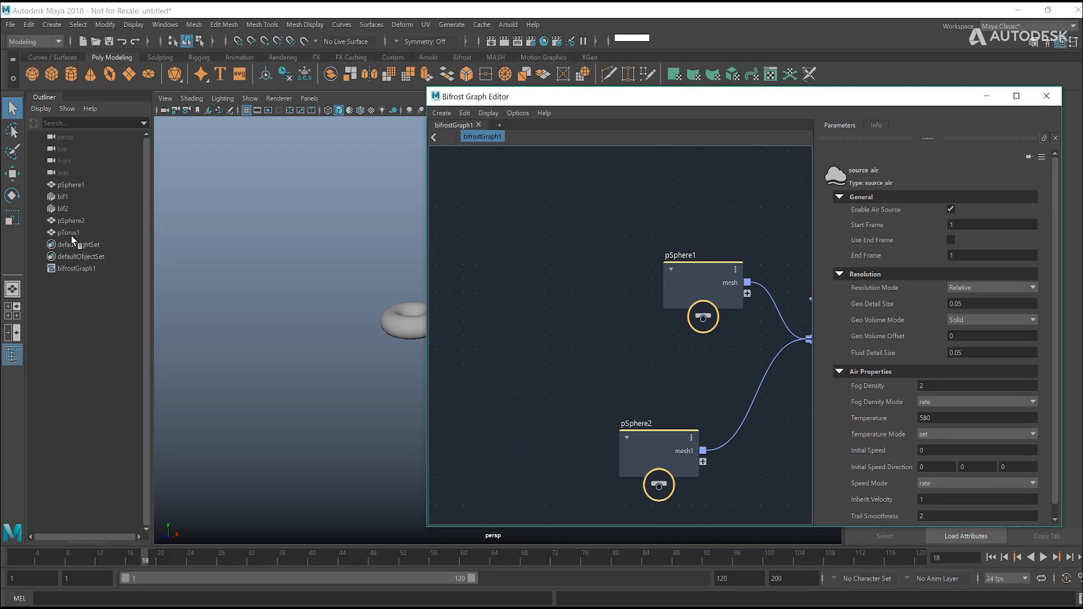
left_click(70, 233)
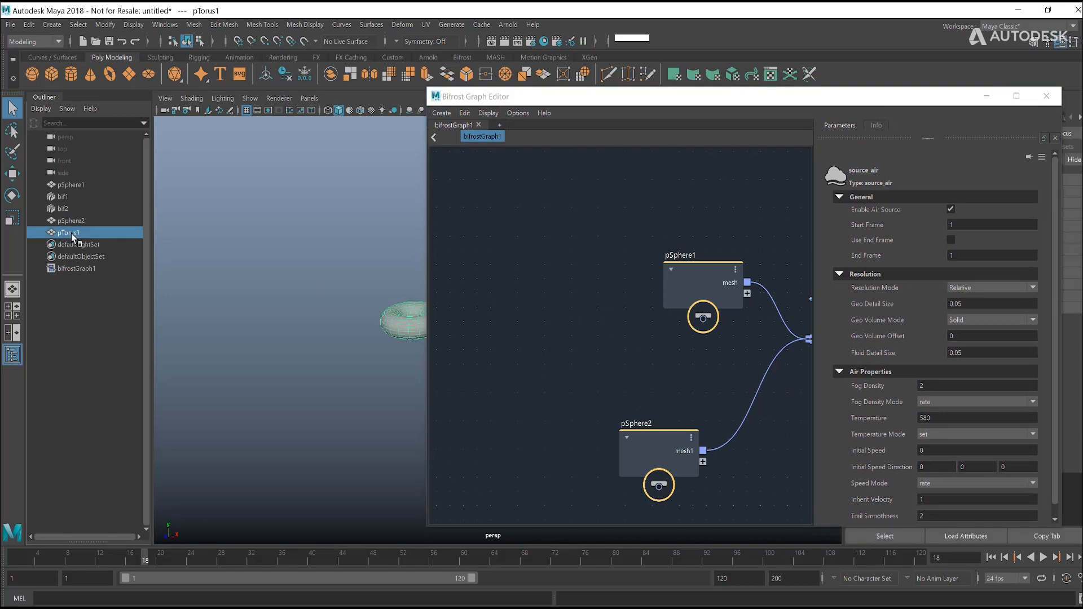
left_click_drag(505, 314, 505, 314)
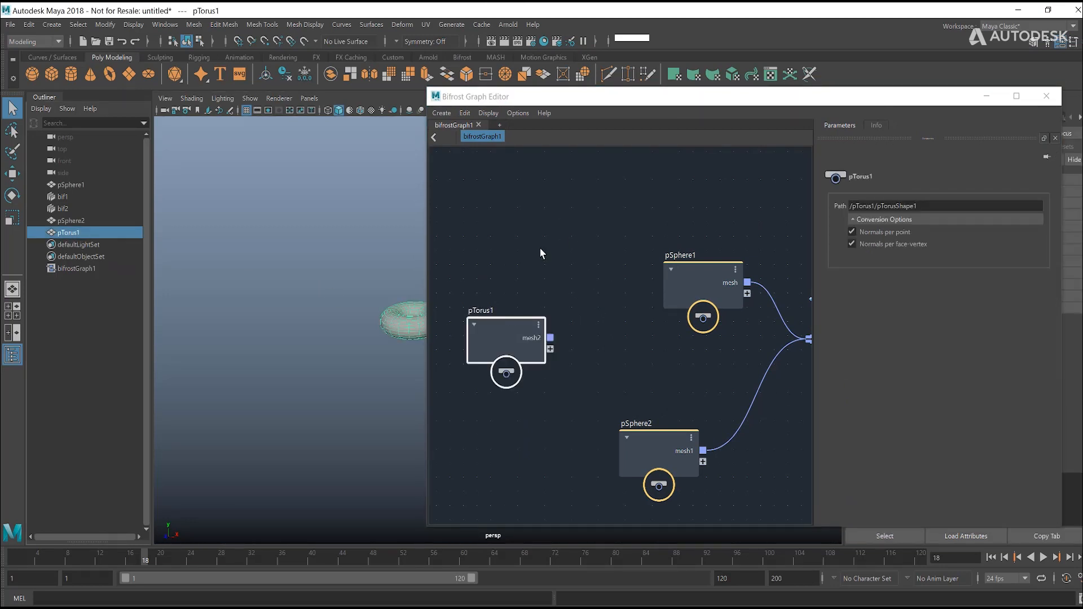
Step: Add a second source_air node to the graph near pTorus1
left_click(562, 227)
key("Tab")
type("source")
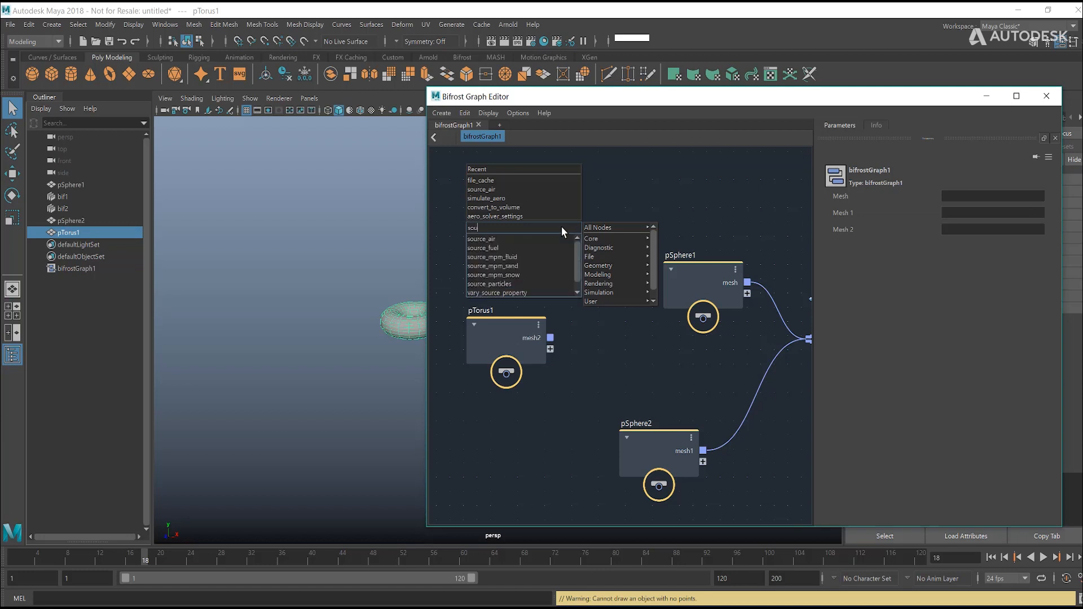
left_click(548, 239)
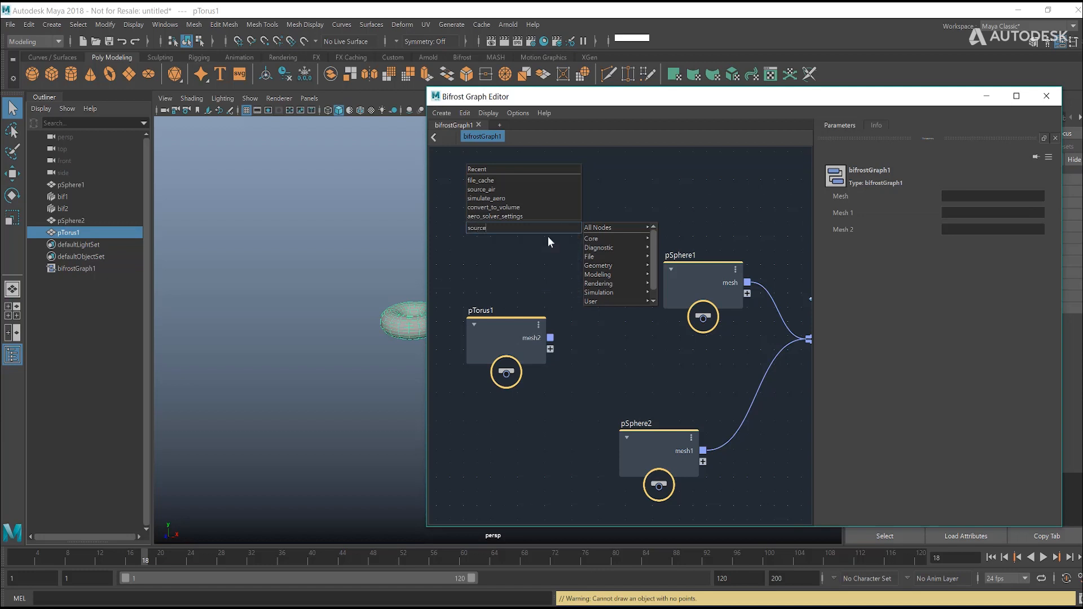
left_click_drag(588, 240, 606, 258)
middle_click_drag(687, 201, 649, 199)
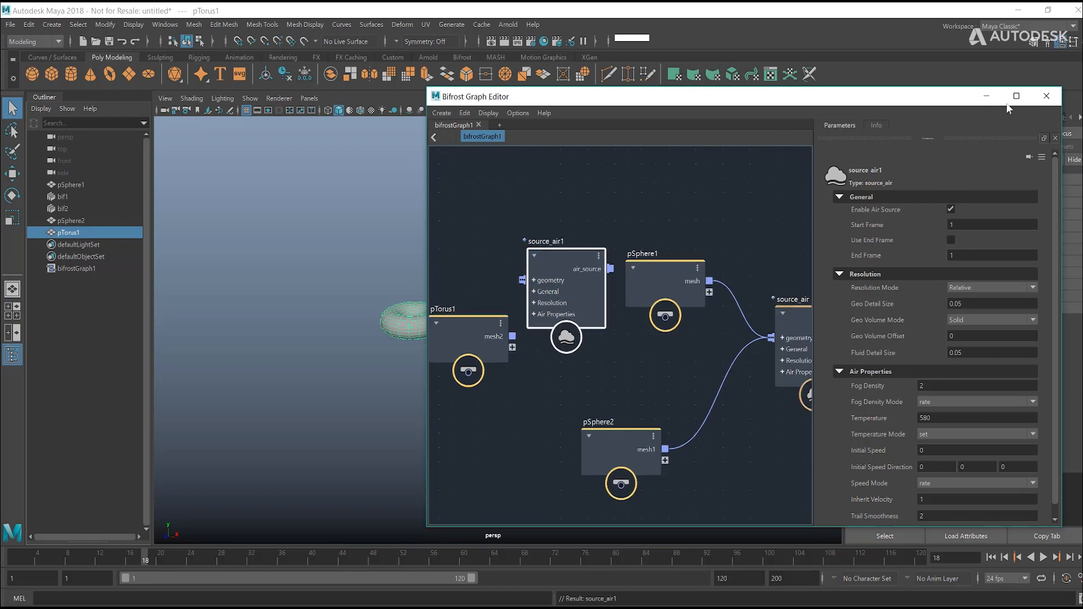
Step: Maximize the Bifrost Graph Editor, move pTorus1 and source_air1 below pSphere2, and connect pTorus1's mesh2 output to source_air1's geometry port
left_click(1016, 96)
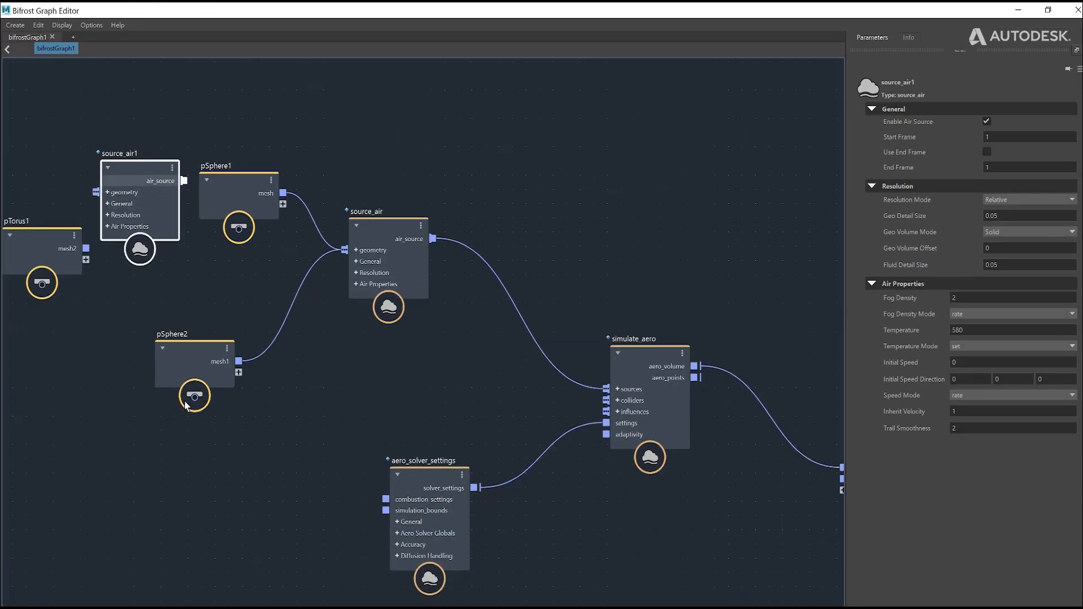
left_click_drag(127, 181, 180, 466)
left_click_drag(66, 269, 68, 295)
left_click_drag(56, 439, 150, 479)
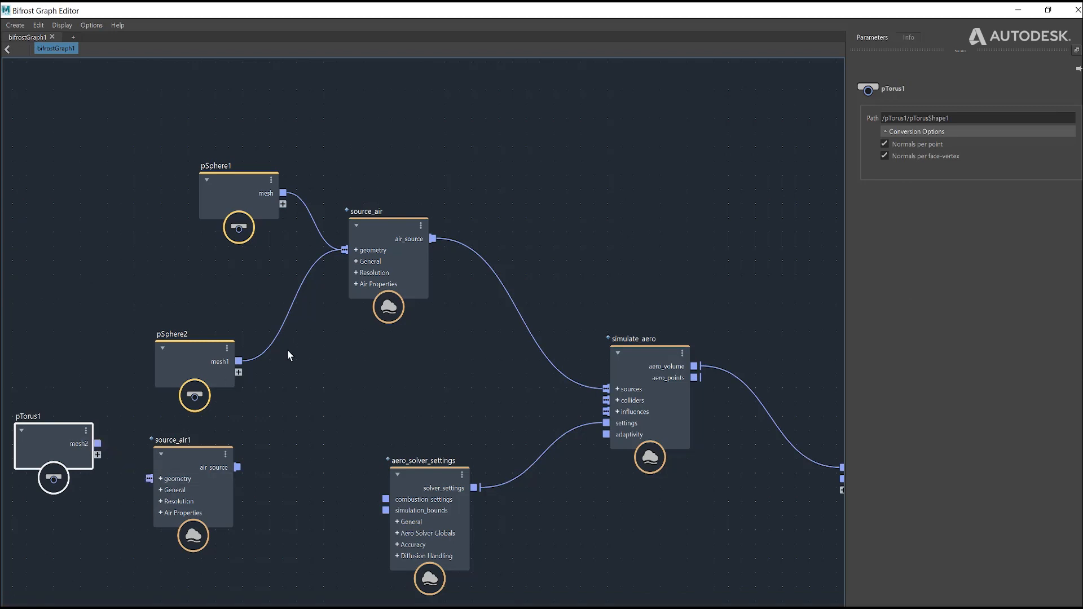
Step: Set source_air1's Fluid Detail Size to 0.08, Start Frame to 5, Fog Density to 1, and Temperature to 1000
left_click(190, 454)
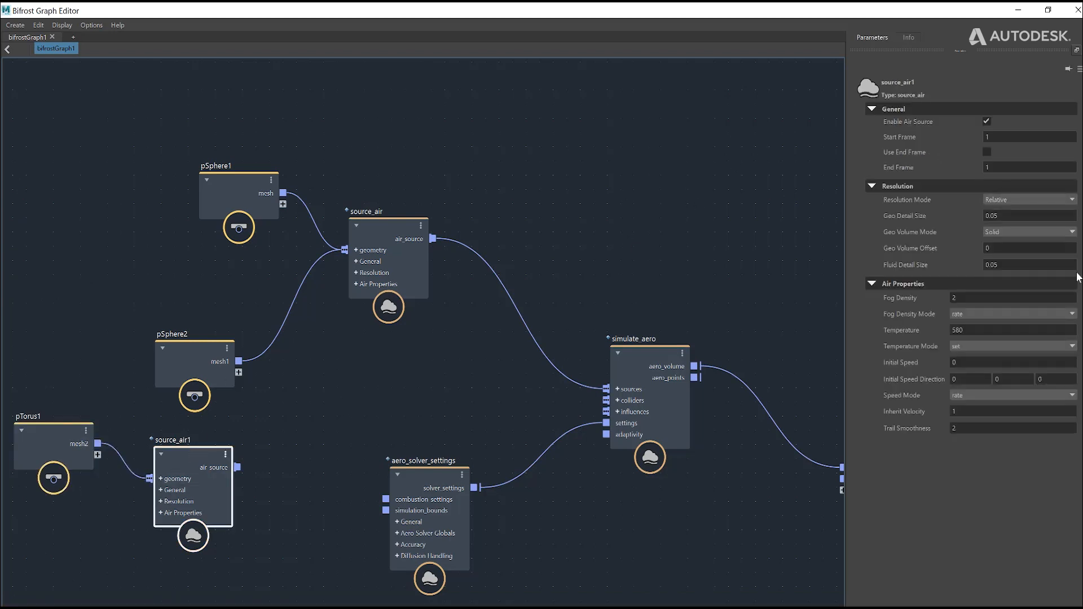
left_click(1002, 268)
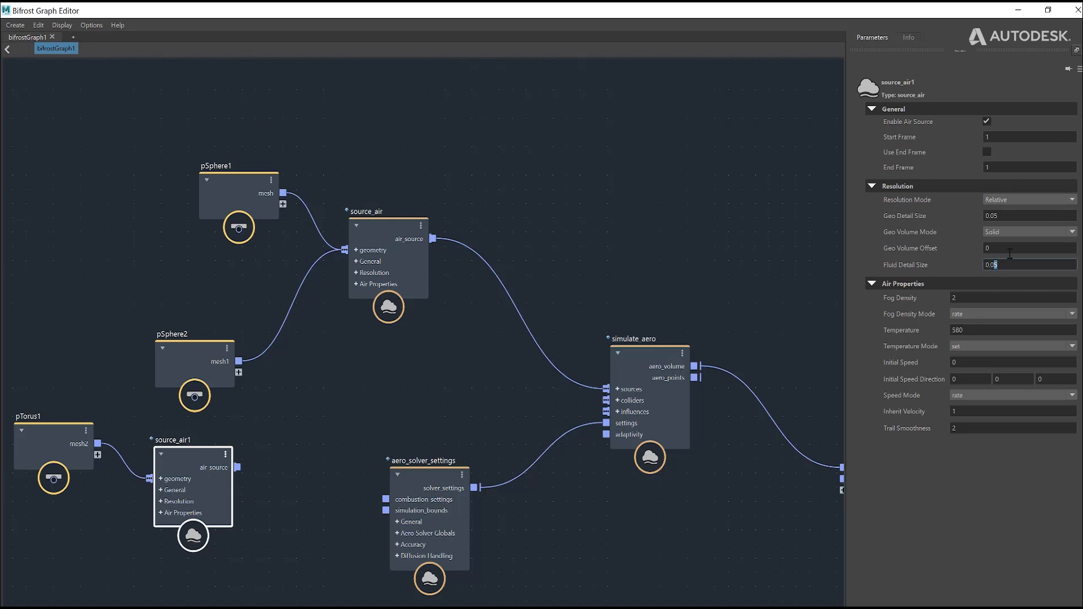
type("8")
left_click(1000, 136)
type("5")
left_click(933, 295)
type("1")
left_click(966, 331)
type("1000")
Step: Set source_air1's Initial Speed to 10 and its Initial Speed Direction to 1 in X
left_click(975, 361)
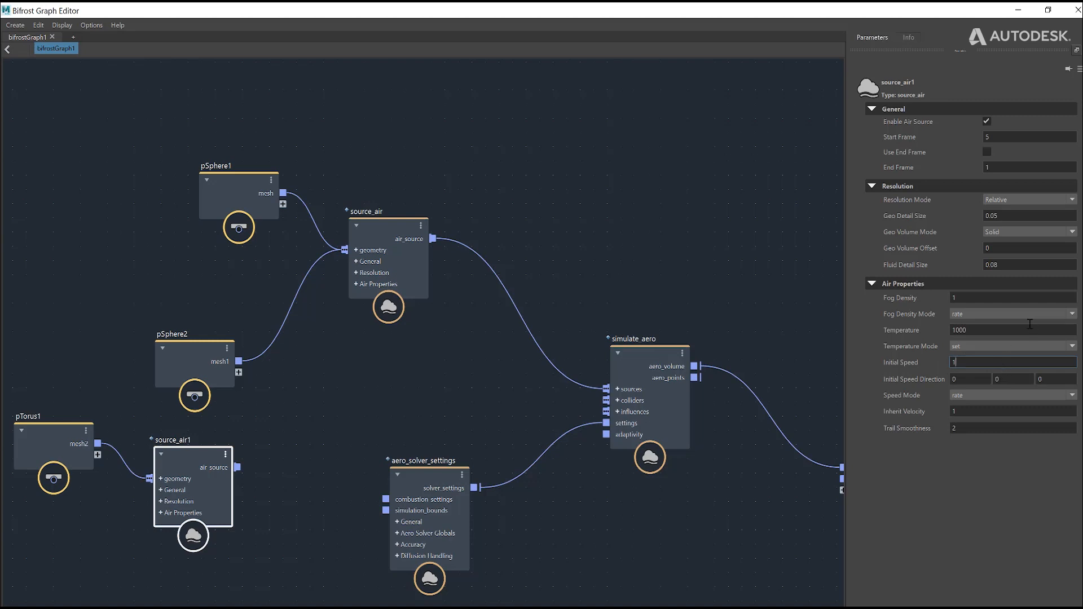
key("Tab")
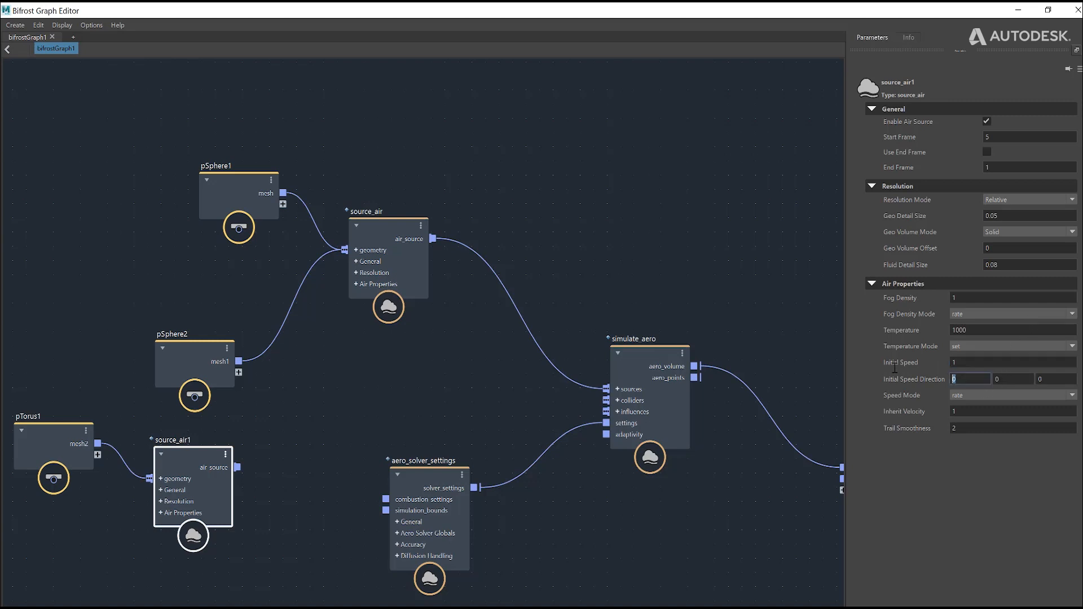
type("1")
key("shift+Tab")
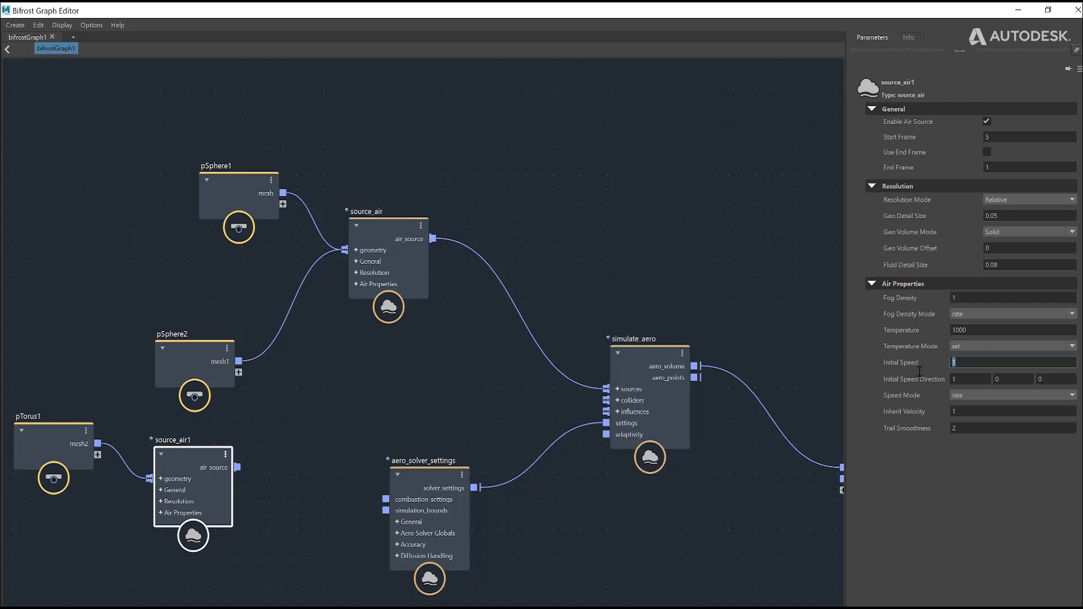
type("10")
Step: Rearrange the nodes so the sphere inputs sit beside source_air, the torus branch lies below them, and simulate_aero is higher
left_click_drag(181, 349, 221, 292)
left_click_drag(244, 198, 235, 180)
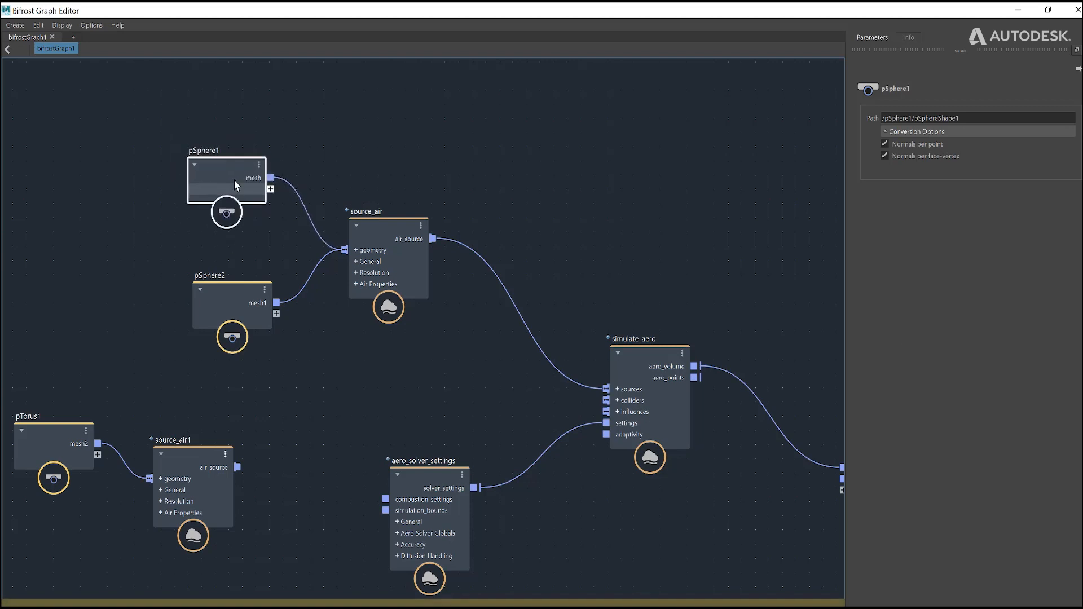
left_click_drag(231, 305, 218, 262)
left_click_drag(90, 363, 235, 536)
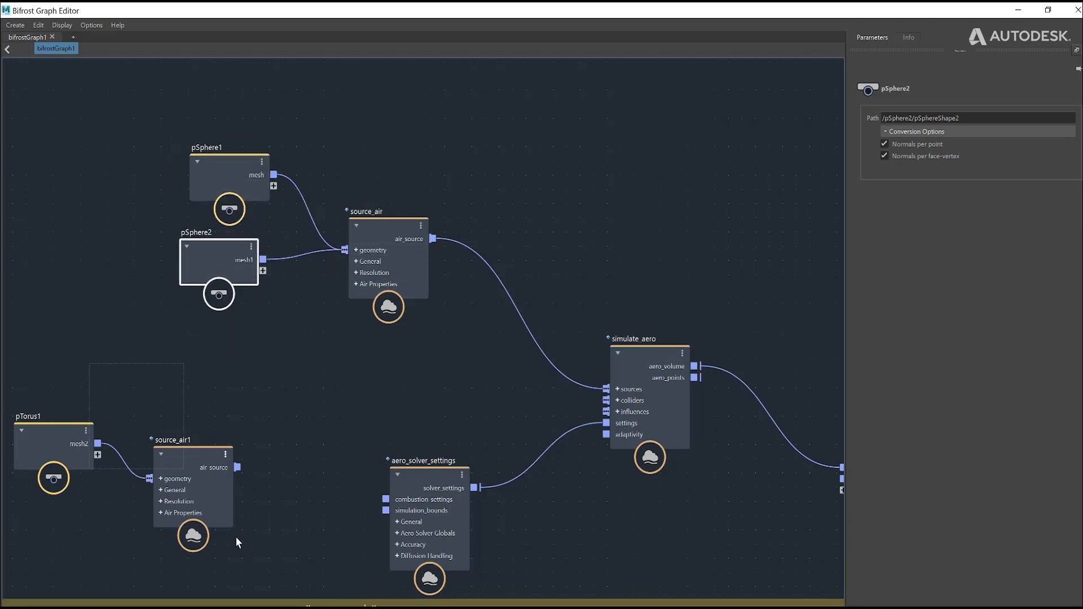
left_click_drag(205, 472, 298, 396)
left_click(294, 368)
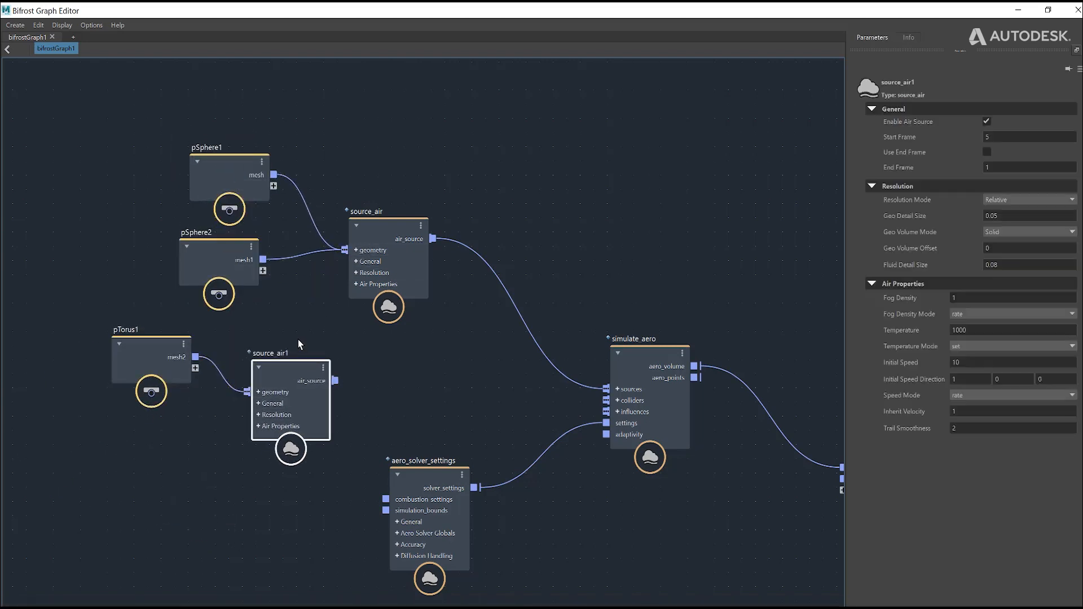
mouse_move(634, 381)
left_mouse_down()
mouse_move(634, 363)
mouse_move(624, 364)
left_mouse_up()
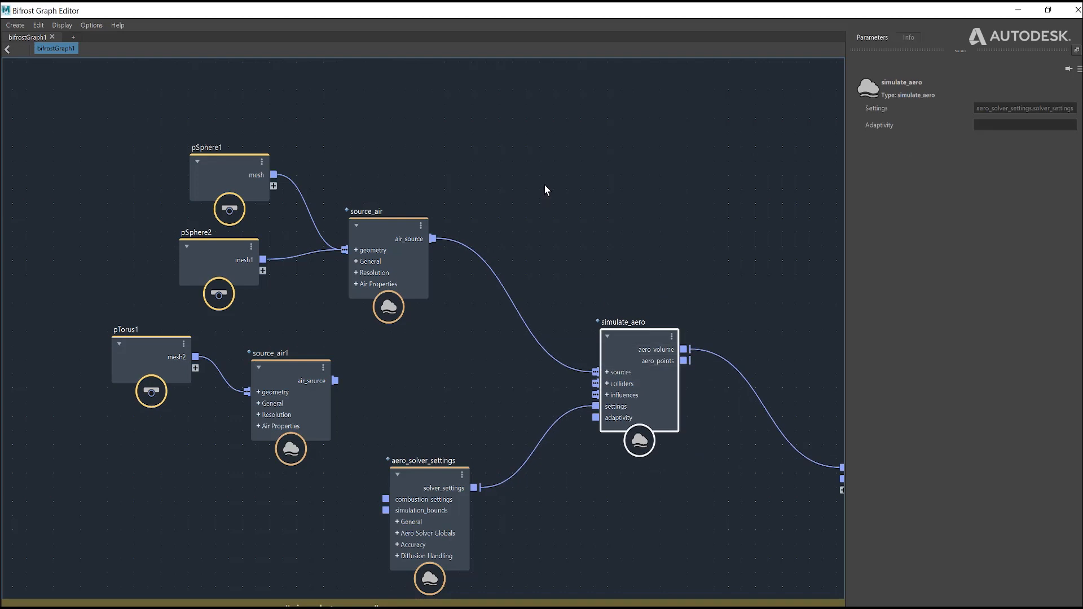
left_click_drag(627, 347, 624, 328)
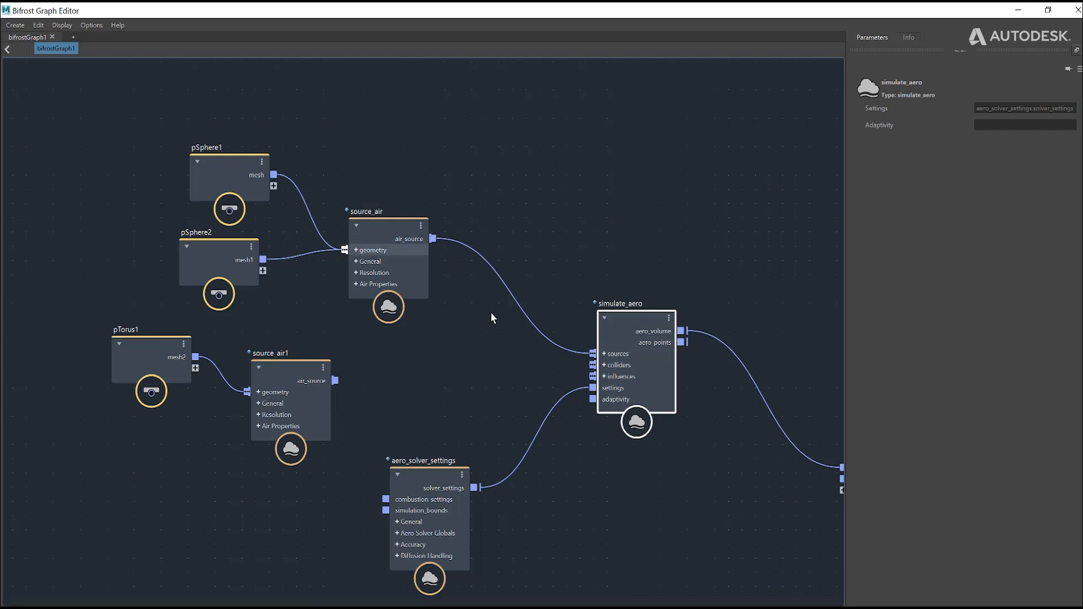
Step: Connect source_air1's air_source output to simulate_aero's sources port, check the port's entries, and leave it collapsed
left_click_drag(459, 364, 592, 354)
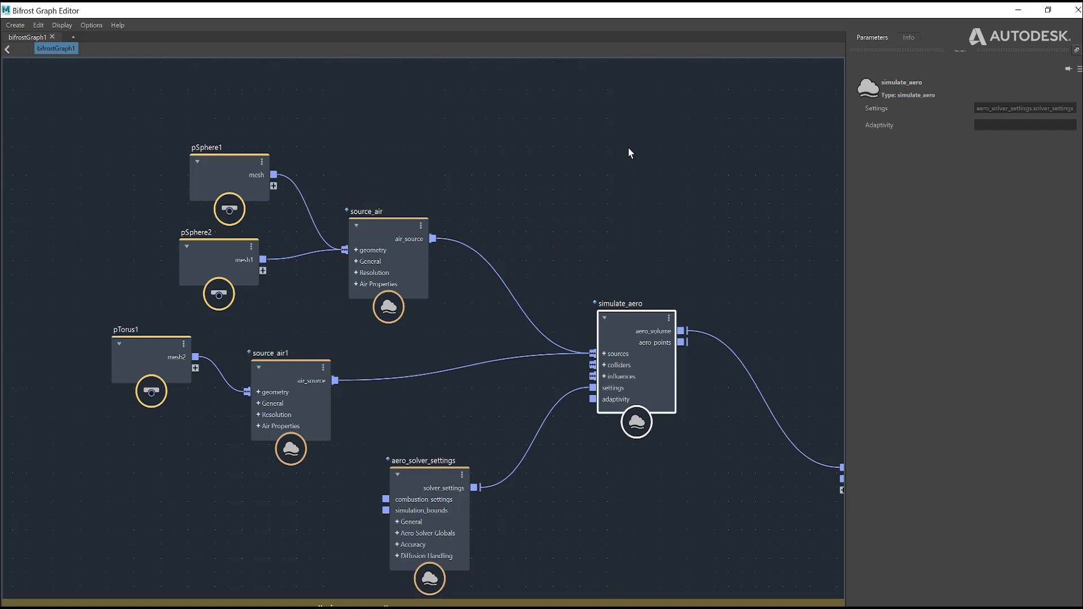
left_click(604, 354)
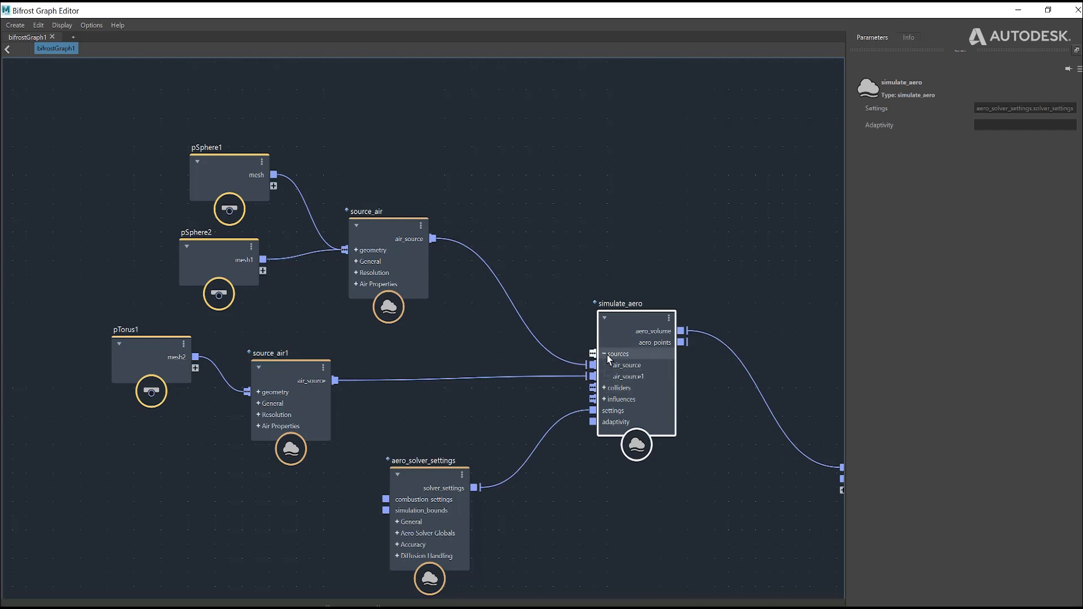
left_click(604, 354)
left_click_drag(604, 352, 591, 335)
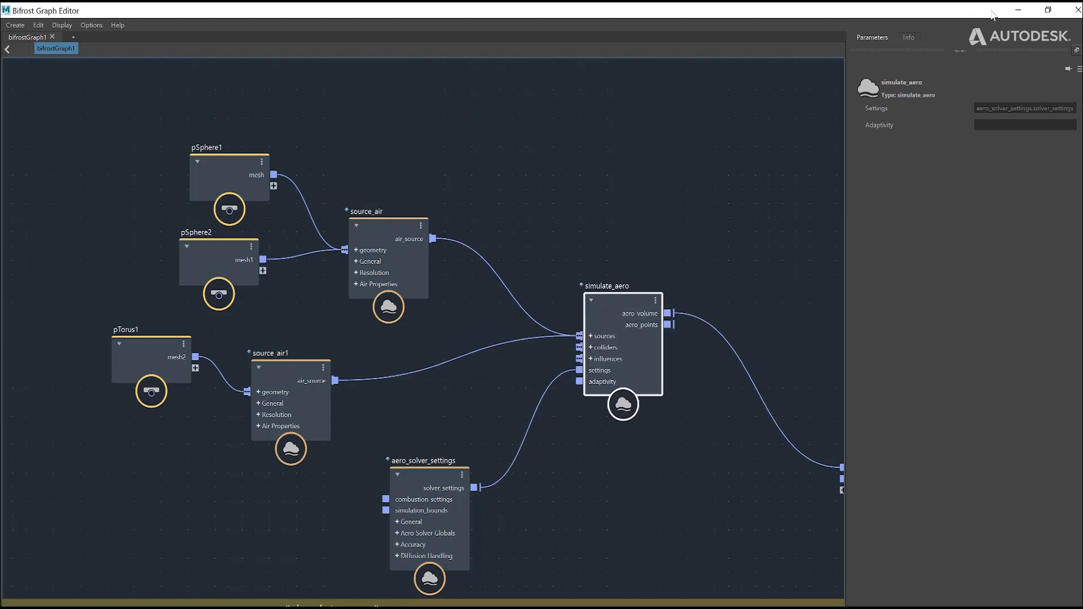
Step: Minimize the graph editor, play the simulation to frame 40, inspect the smoke from the side, and resume playback
left_click(1018, 11)
key("alt+v")
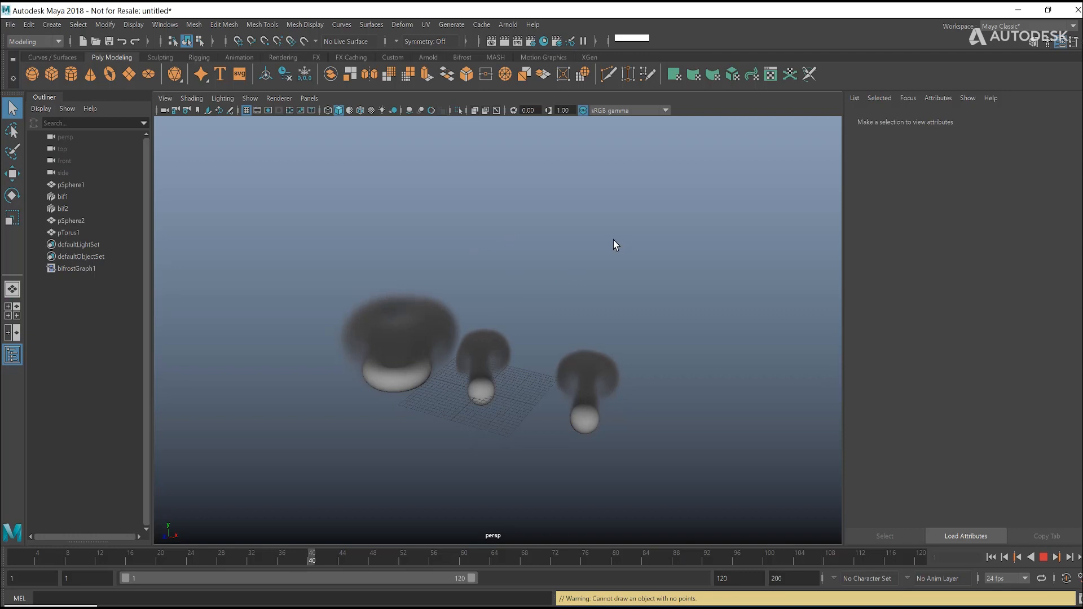
key("Escape")
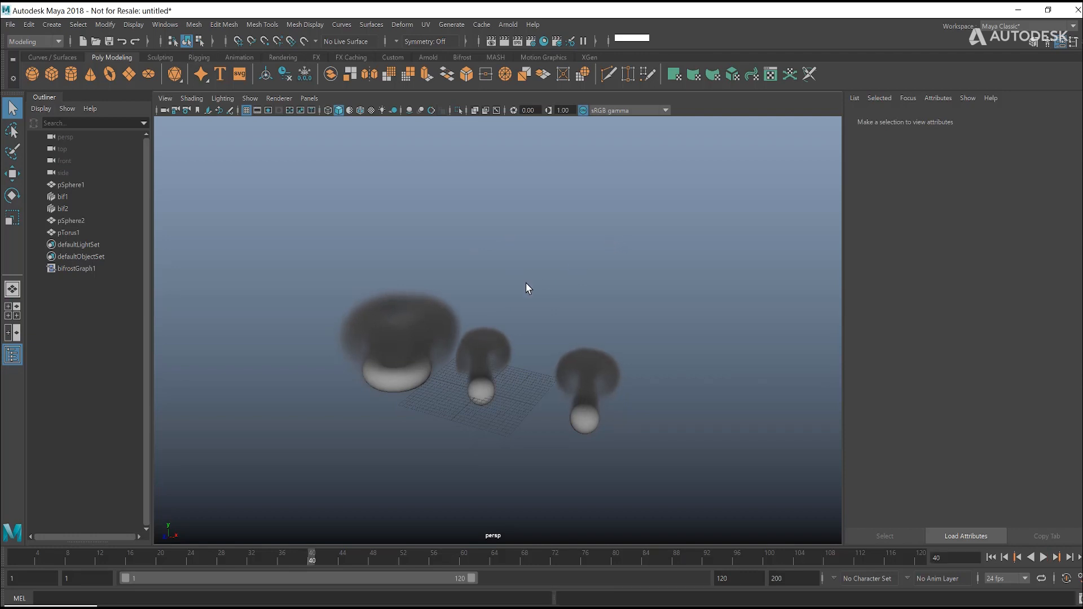
left_click_drag(527, 287, 551, 269, "alt")
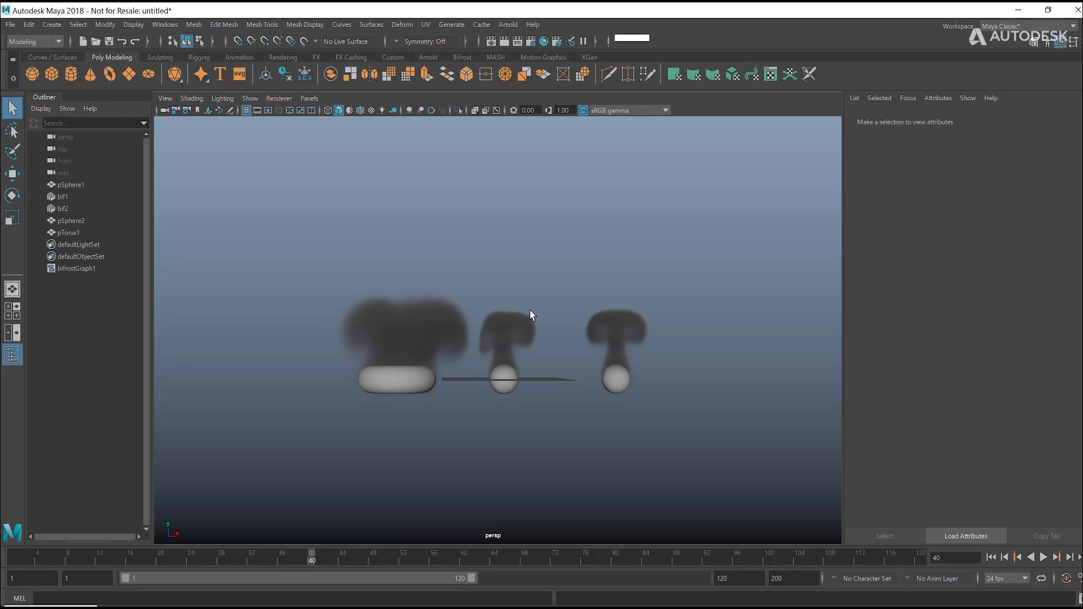
left_click(1044, 558)
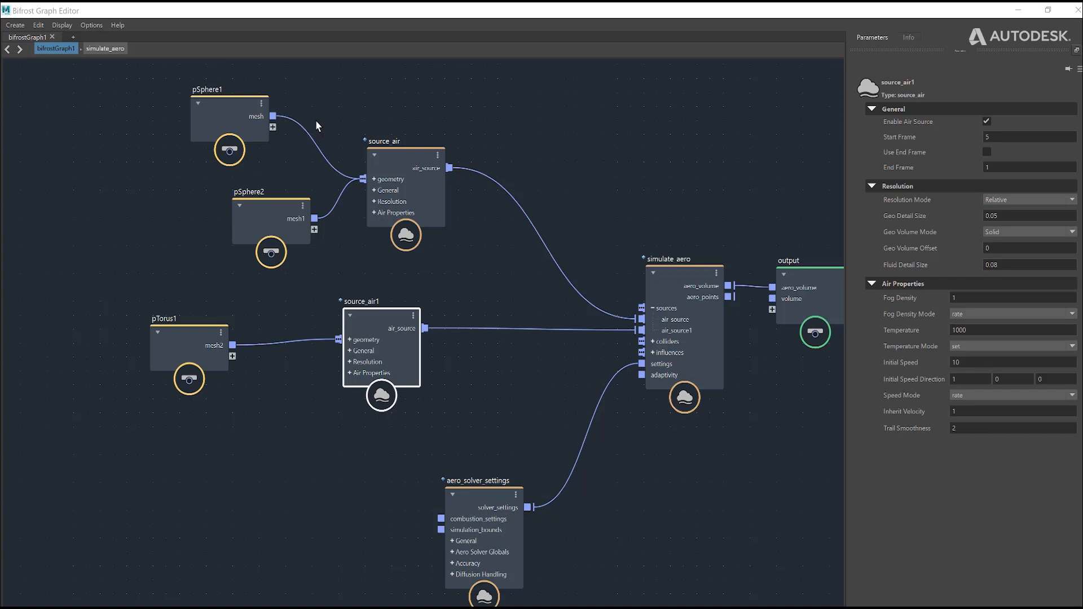
Step: Auto-arrange all nodes in the graph and collapse simulate_aero's sources port
left_click_drag(158, 87, 299, 230)
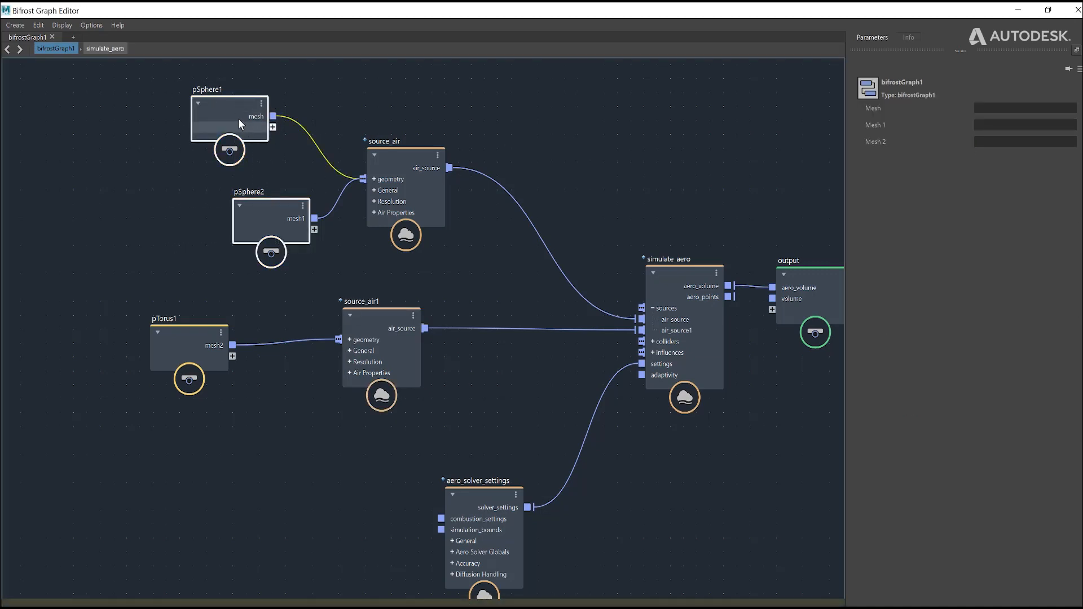
left_click_drag(243, 117, 220, 116)
left_click_drag(138, 66, 440, 437)
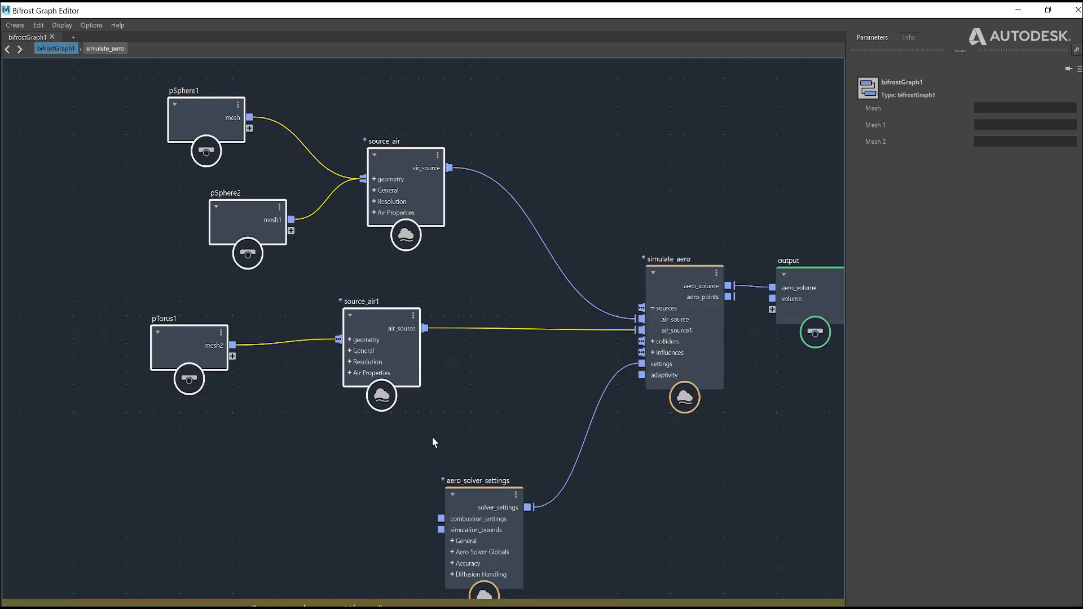
left_click_drag(480, 497, 471, 465)
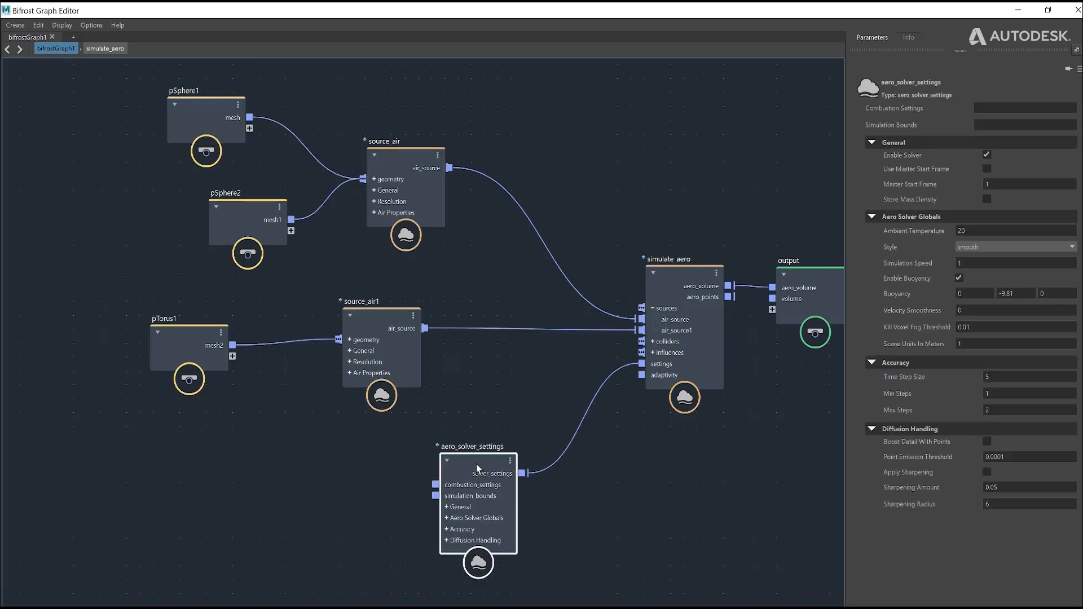
left_click(503, 431)
left_click_drag(116, 69, 436, 397)
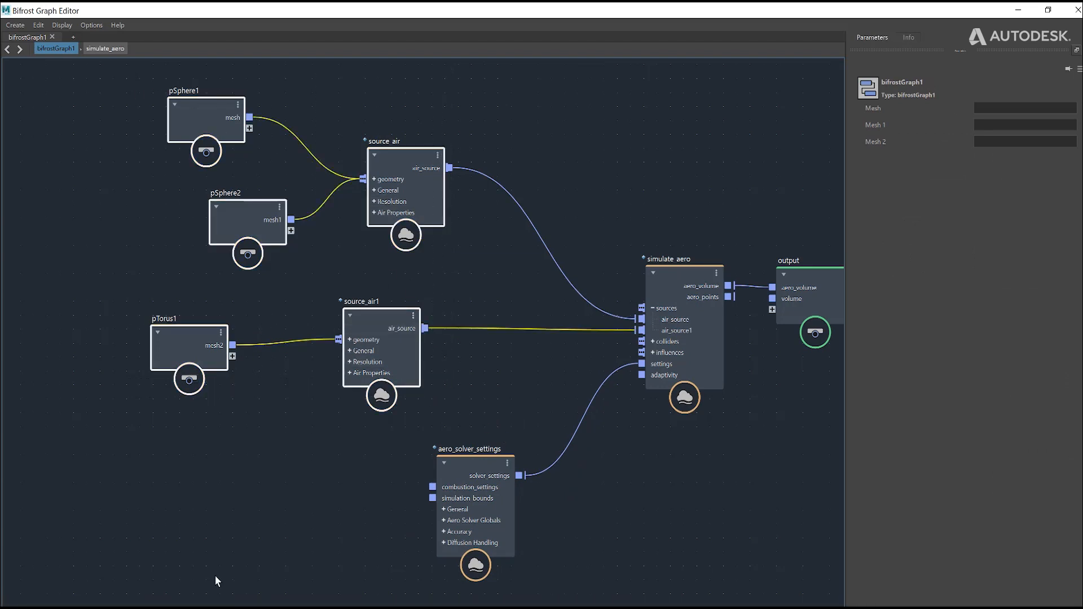
left_click(231, 466)
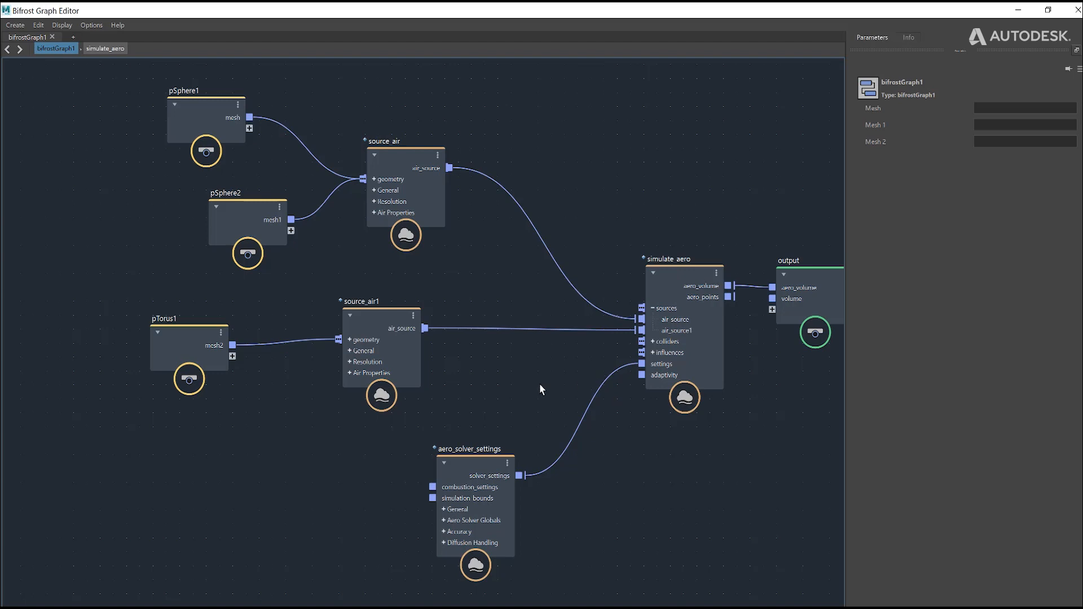
key("l")
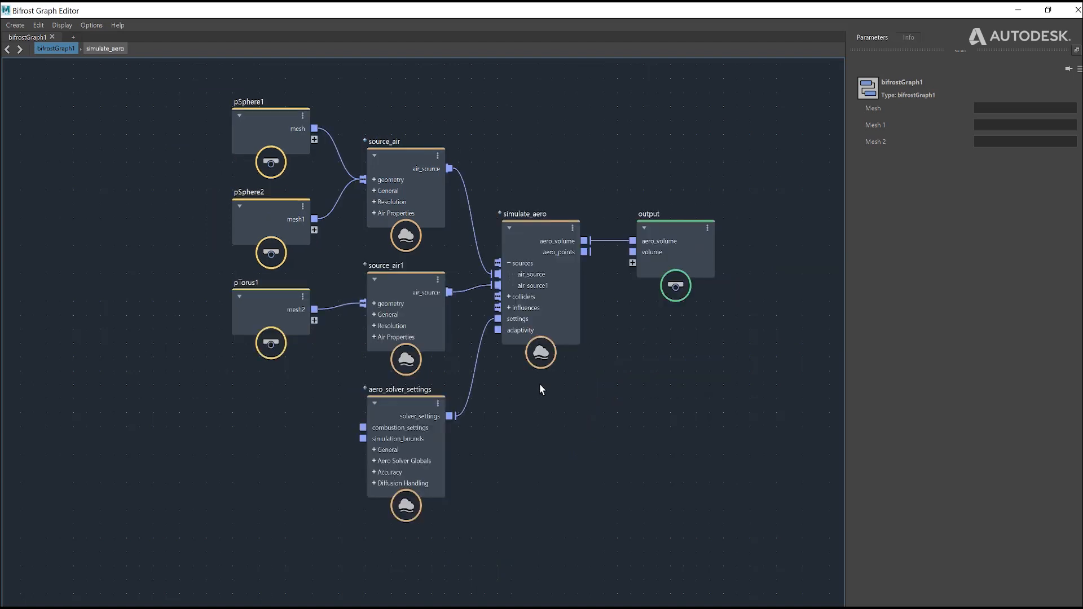
left_click(508, 263)
Step: Compare the Start Frame settings of source_air and source_air1
left_click(403, 407)
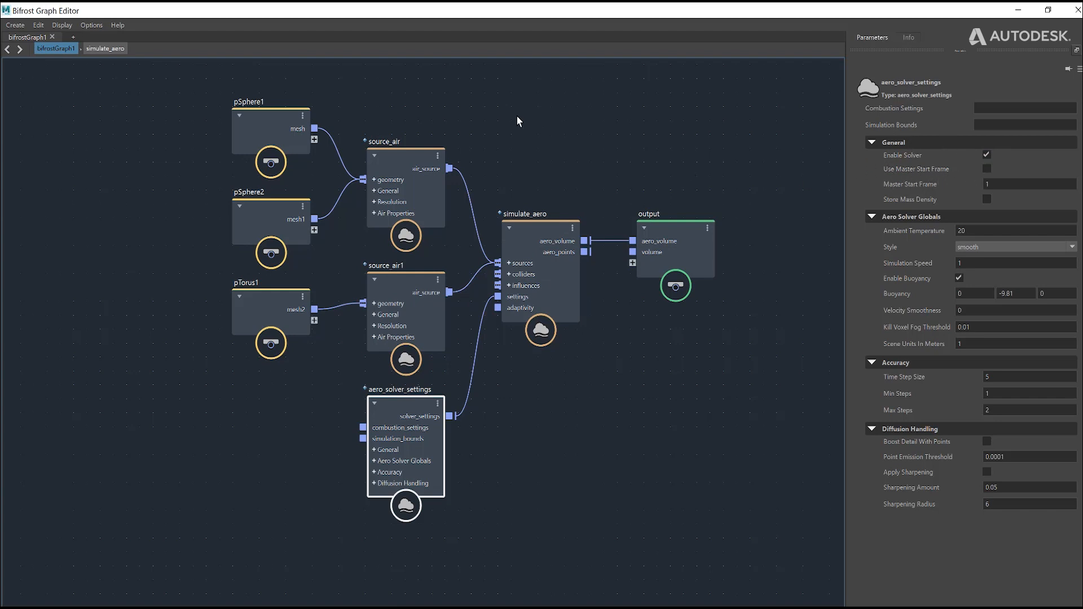
left_click_drag(402, 165, 400, 146)
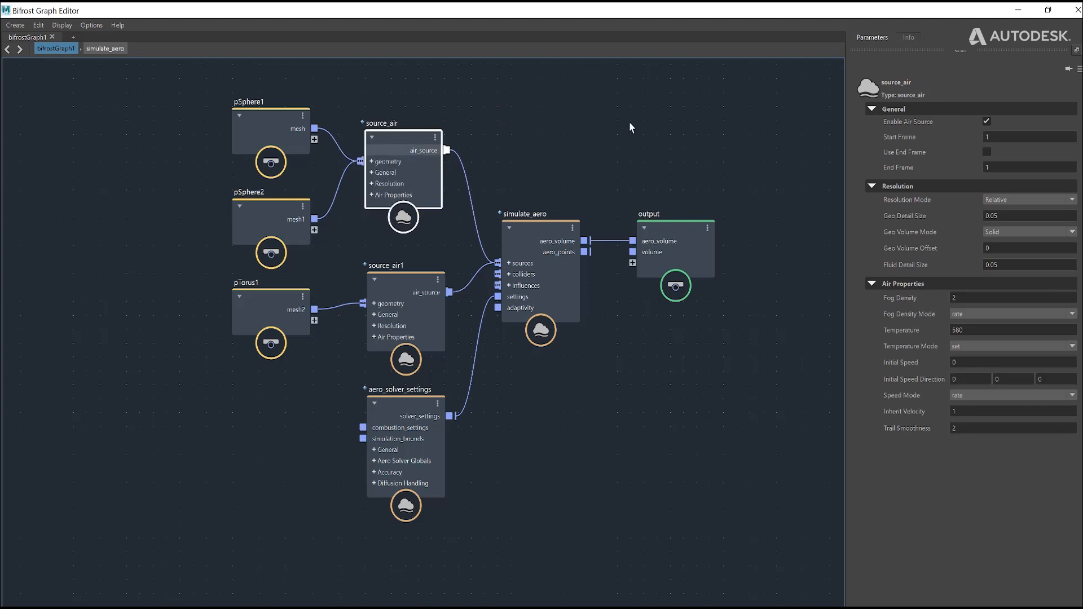
double_click(991, 137)
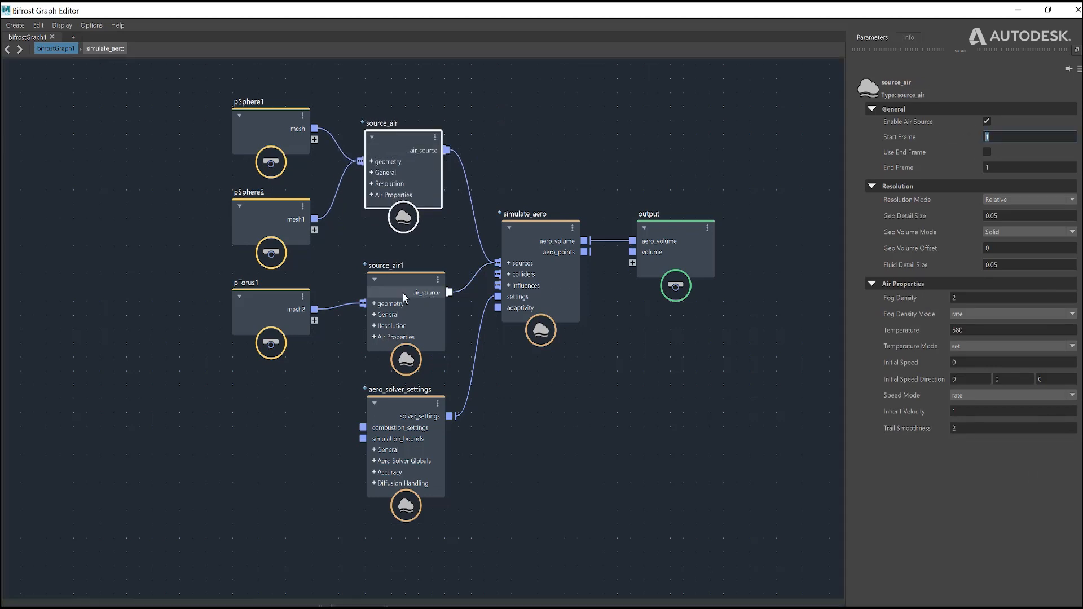
left_click_drag(403, 294, 401, 275)
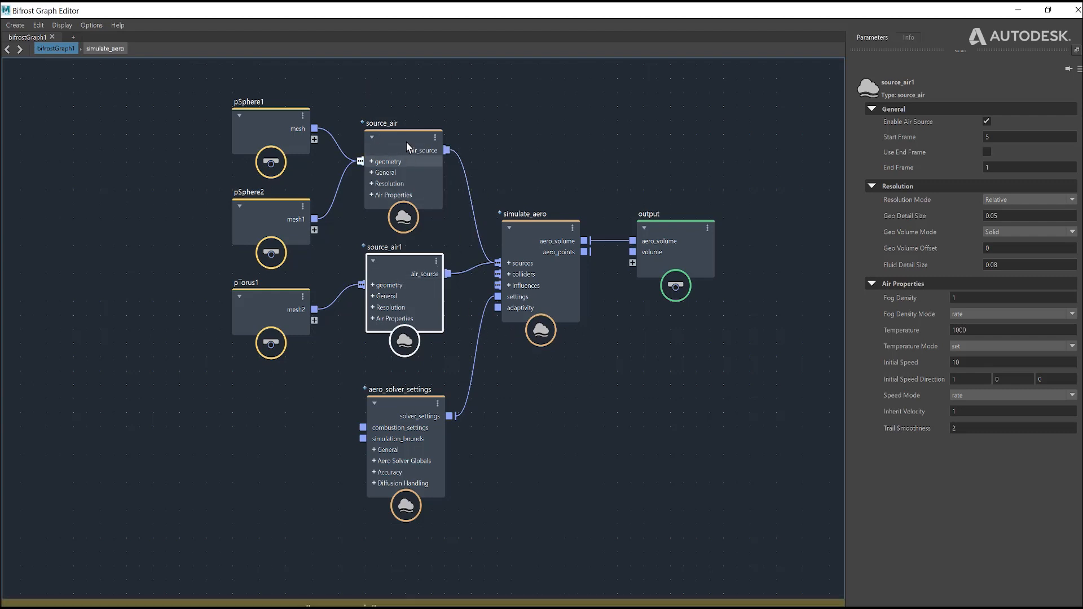
Step: Enable Use Master Start Frame on aero_solver_settings, set Master Start Frame to 5, and minimize the graph editor
left_click(412, 408)
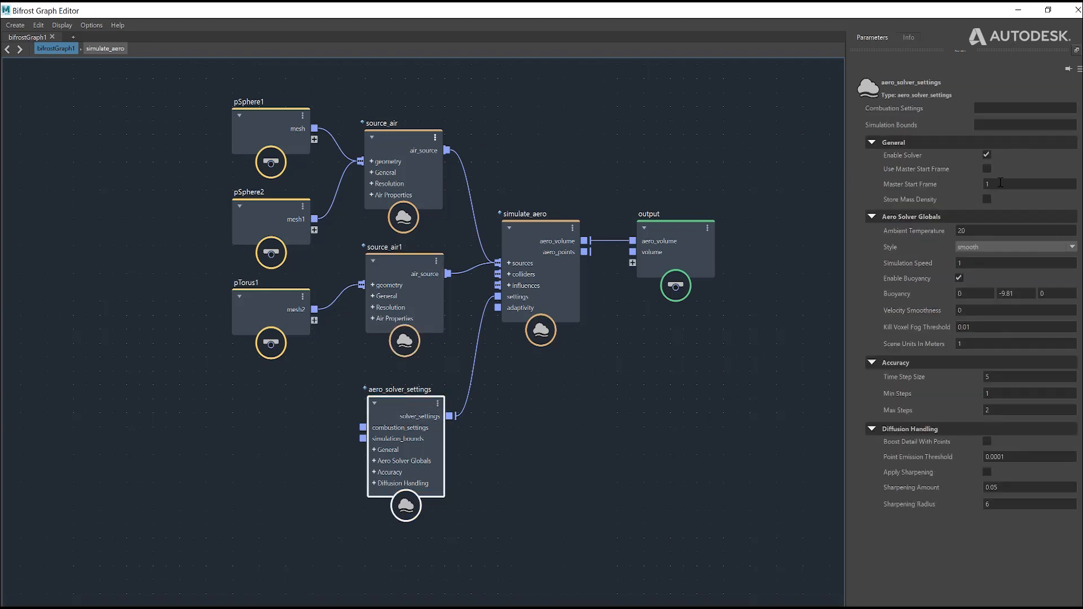
left_click(987, 168)
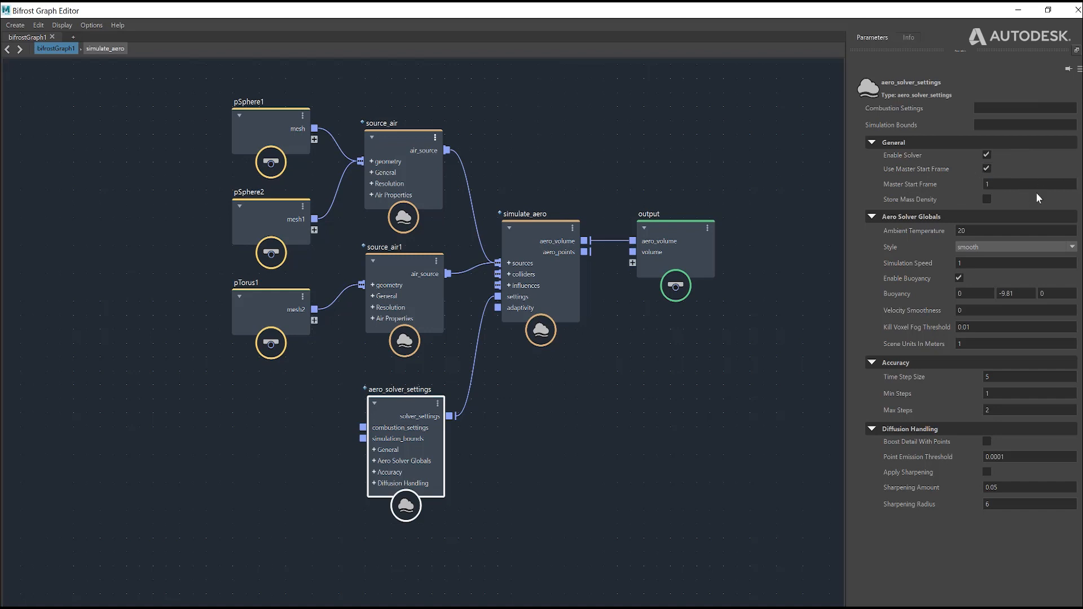
left_click(1007, 183)
type("5")
left_click(1018, 9)
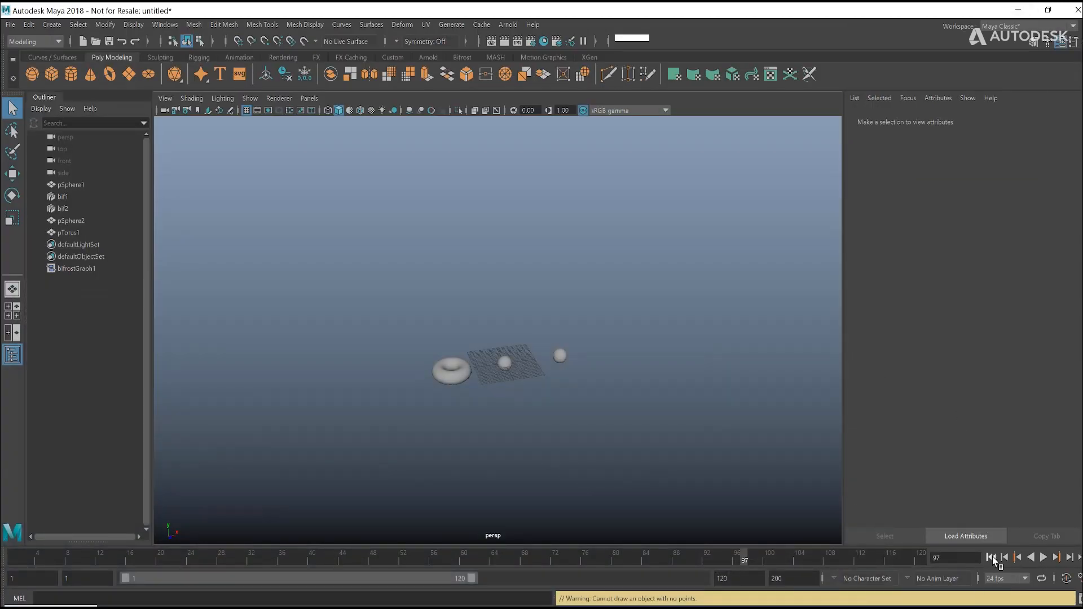
Step: Rewind the timeline to the first frame and play the simulation with the master start frame active
left_click(991, 556)
left_click(1043, 558)
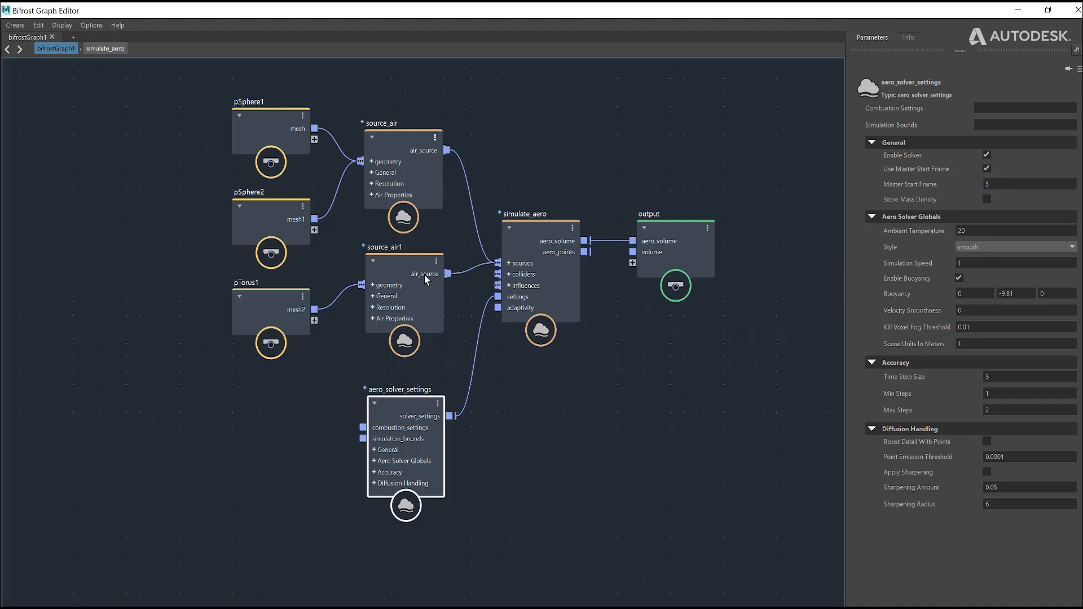
Step: Reposition source_air and source_air1 in the graph, spacing them further apart vertically, and review the aero_solver_settings parameters
left_click_drag(416, 106, 421, 338)
mouse_move(399, 160)
left_mouse_down()
mouse_move(400, 149)
mouse_move(390, 157)
left_mouse_up()
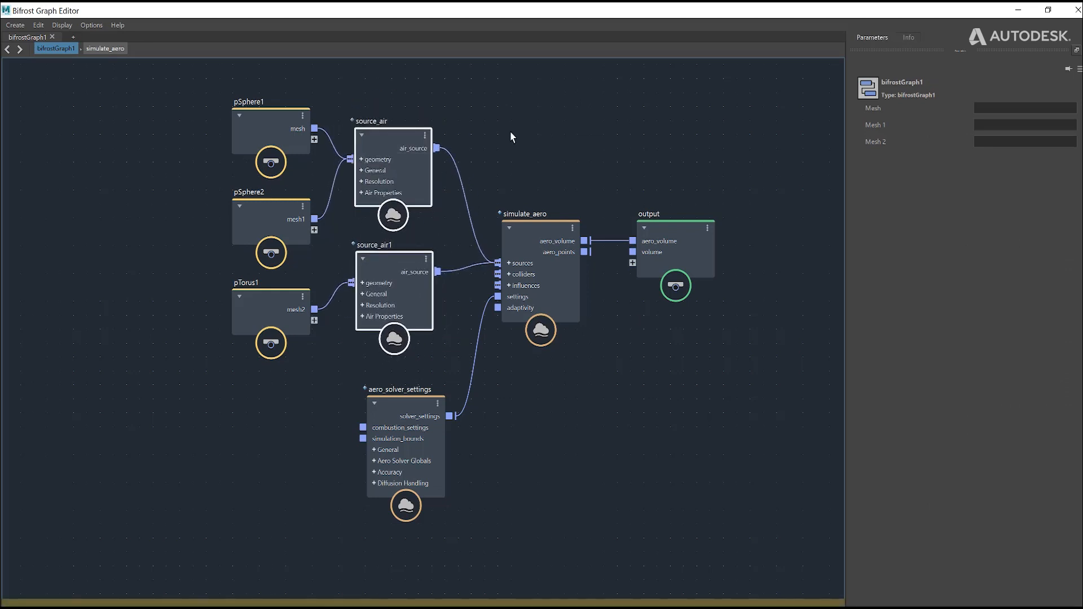
left_click(509, 130)
left_click(410, 403)
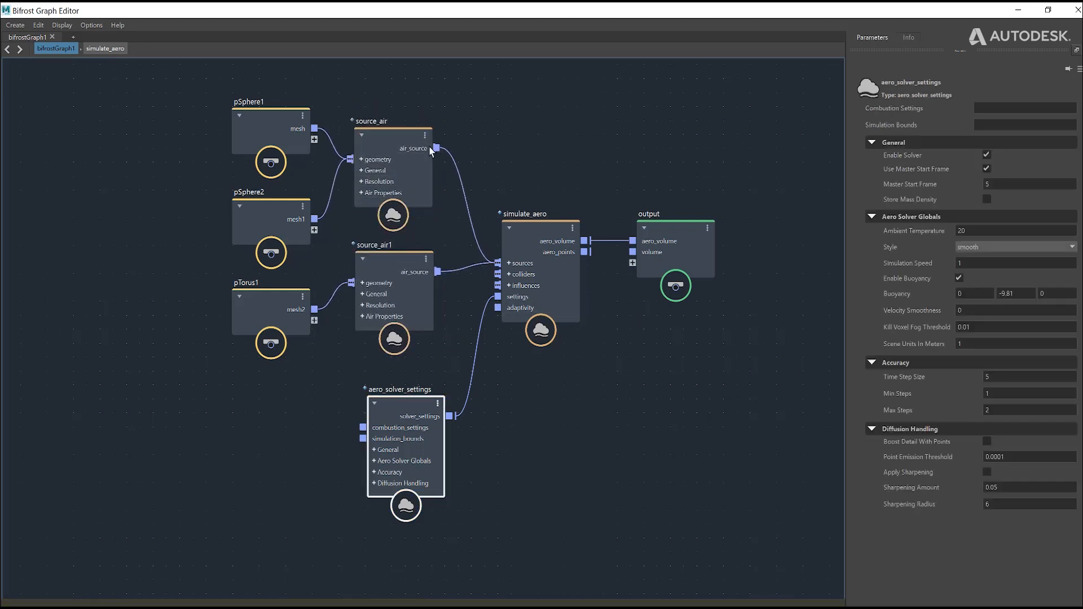
left_click_drag(411, 133, 417, 113)
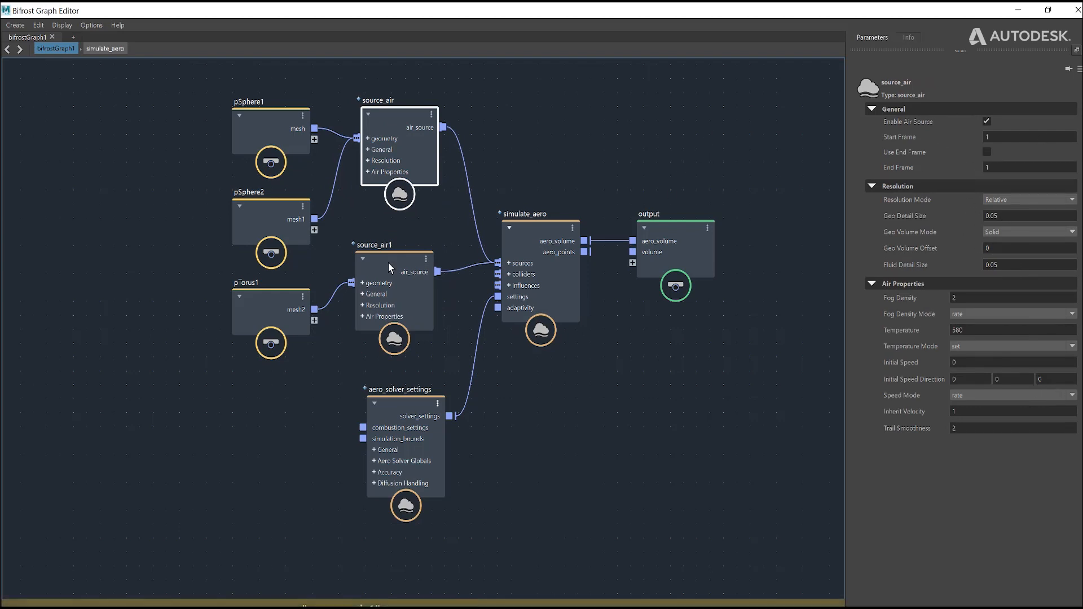
left_click_drag(387, 262, 392, 262)
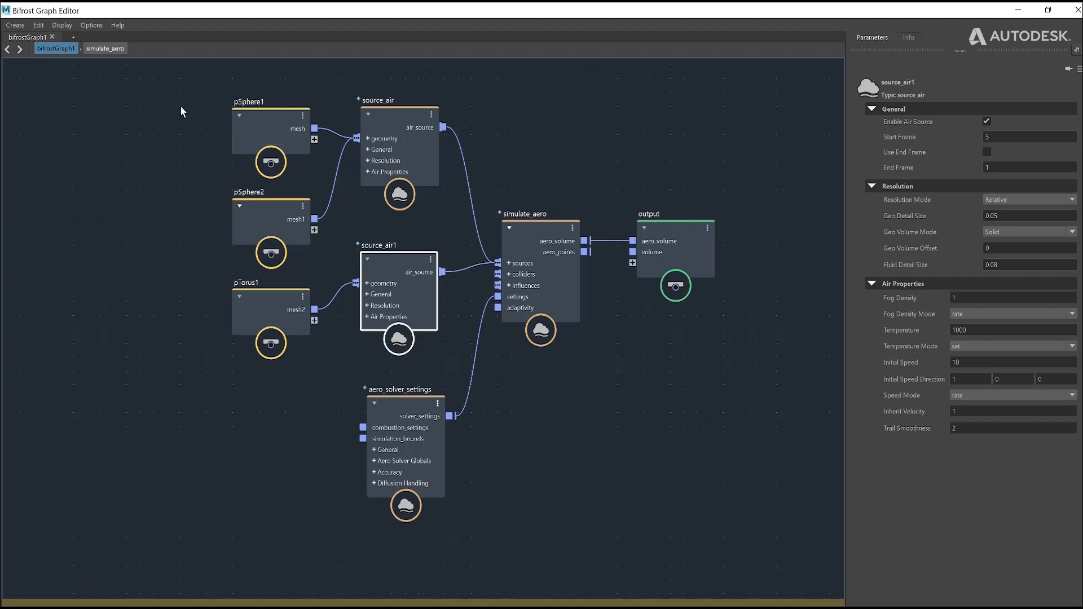
Step: Move the pSphere1, pSphere2 and pTorus1 nodes further away from the two air source nodes
left_click_drag(166, 96, 303, 235)
left_click_drag(266, 123, 213, 89)
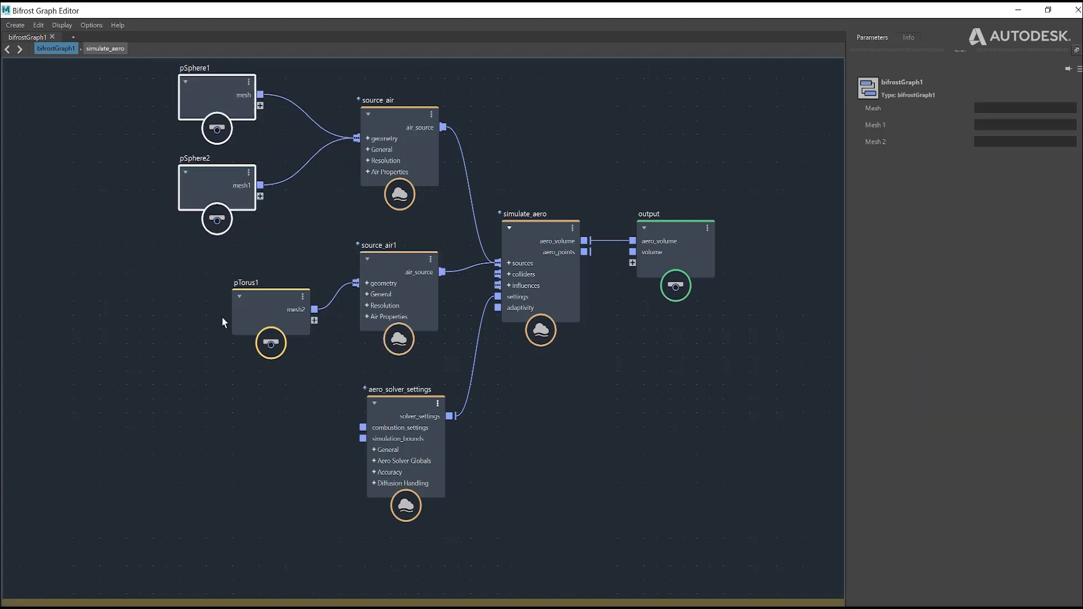
left_click_drag(273, 309, 197, 292)
Step: Lower source_air slightly and align aero_solver_settings beneath it while reviewing the start frame parameters of both nodes
left_click(422, 403)
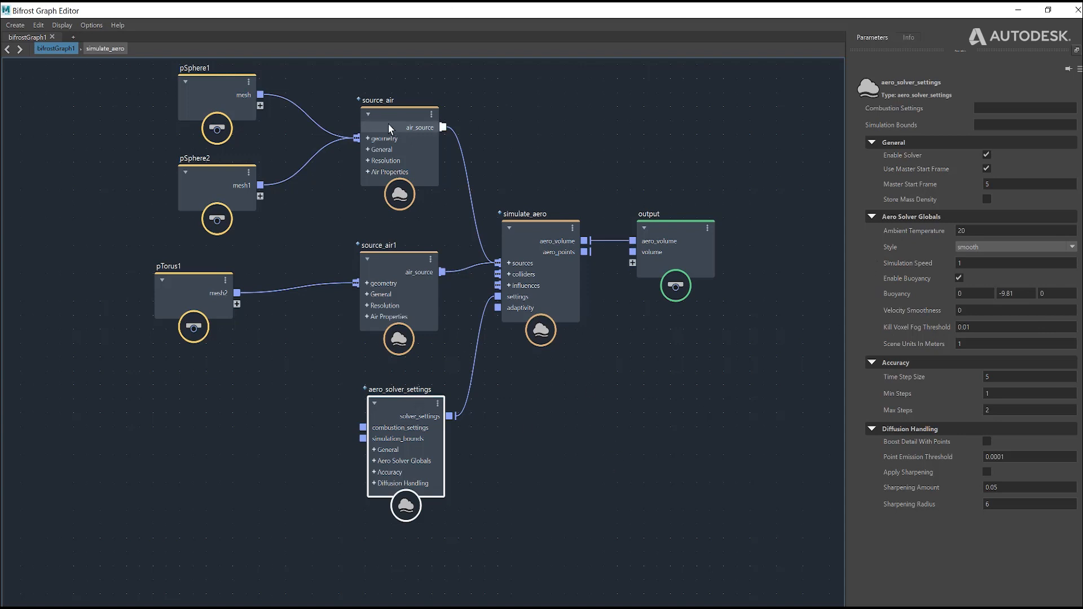
left_click_drag(388, 123, 386, 149)
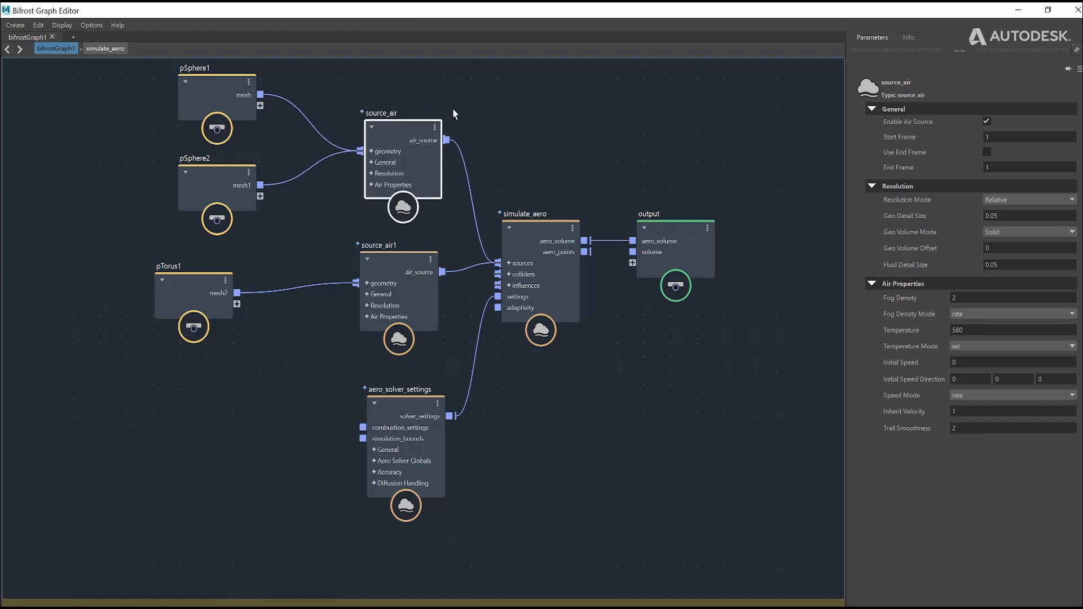
left_click_drag(408, 409, 404, 409)
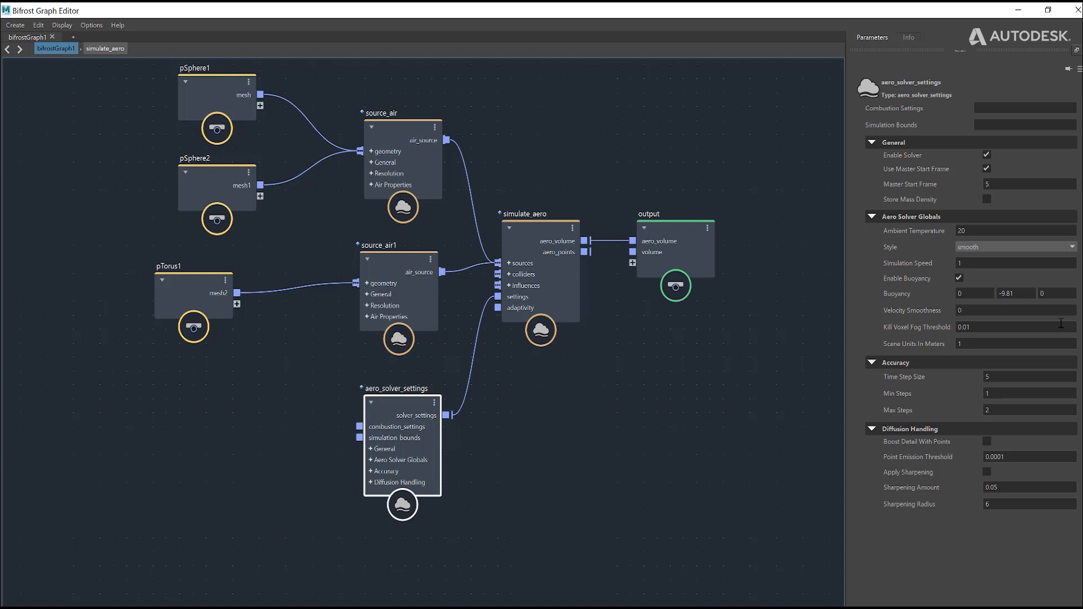
Step: Examine the Kill Voxel Fog Threshold value among the Aero Solver Globals of aero_solver_settings
left_click(959, 328)
left_click(979, 326)
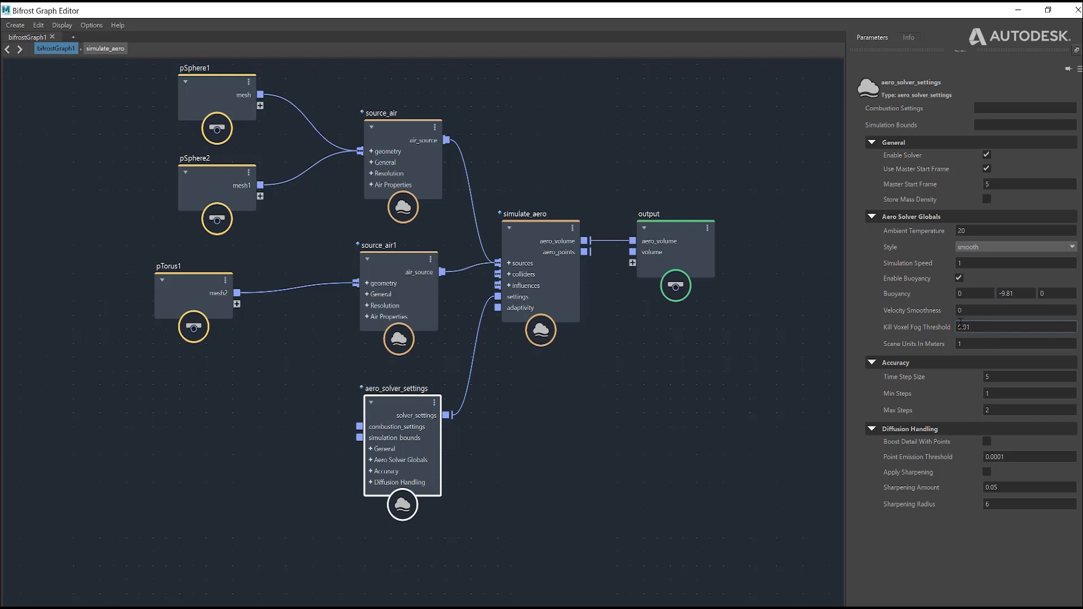
left_click_drag(995, 327, 929, 327)
Step: Shift source_air up and slightly left, and nudge source_air1 up to line up above aero_solver_settings
left_click_drag(434, 151, 423, 140)
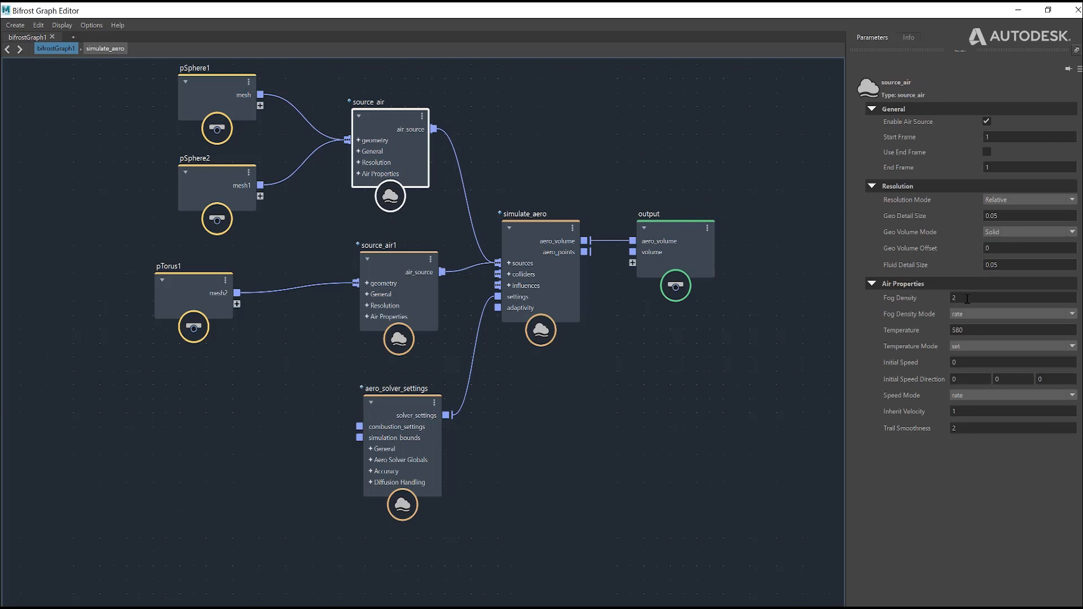
left_click_drag(388, 123, 395, 121)
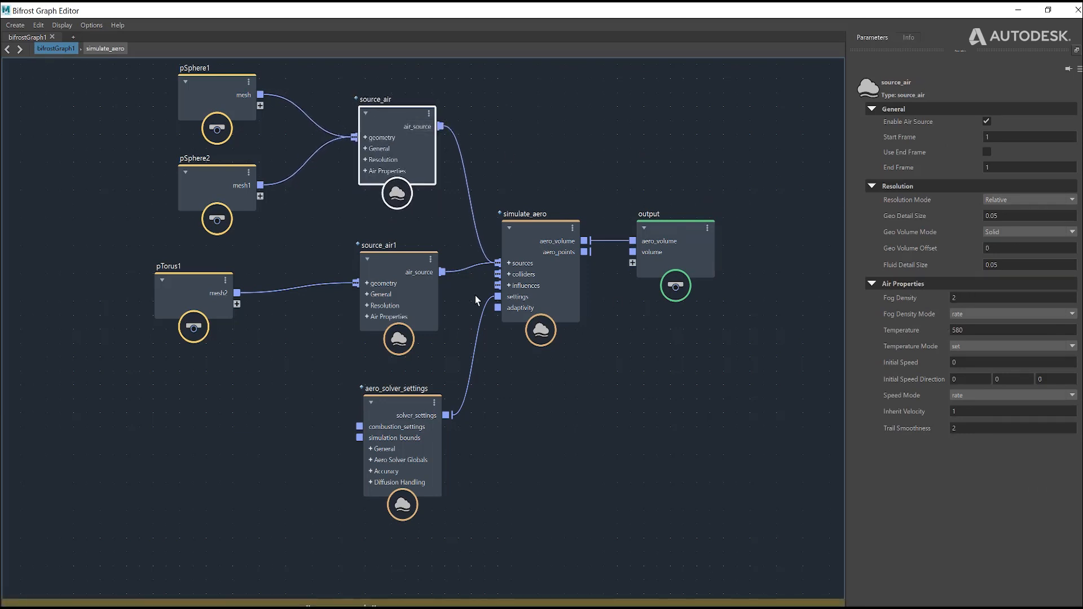
left_click_drag(383, 273, 386, 269)
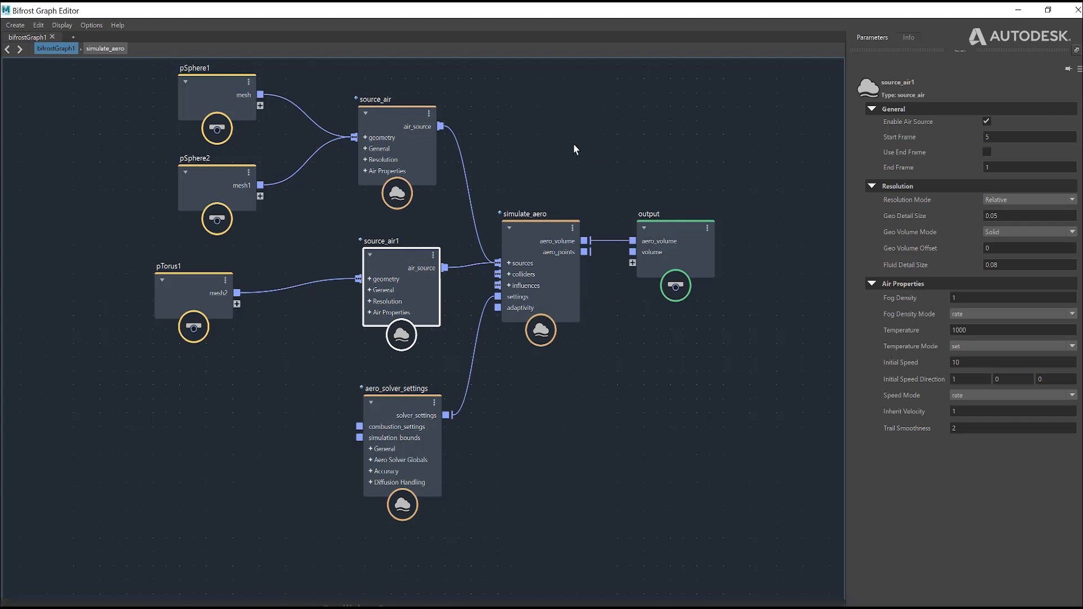
Step: Return to the aero_solver_settings parameters and highlight the Kill Voxel Fog Threshold value for review
left_click(405, 402)
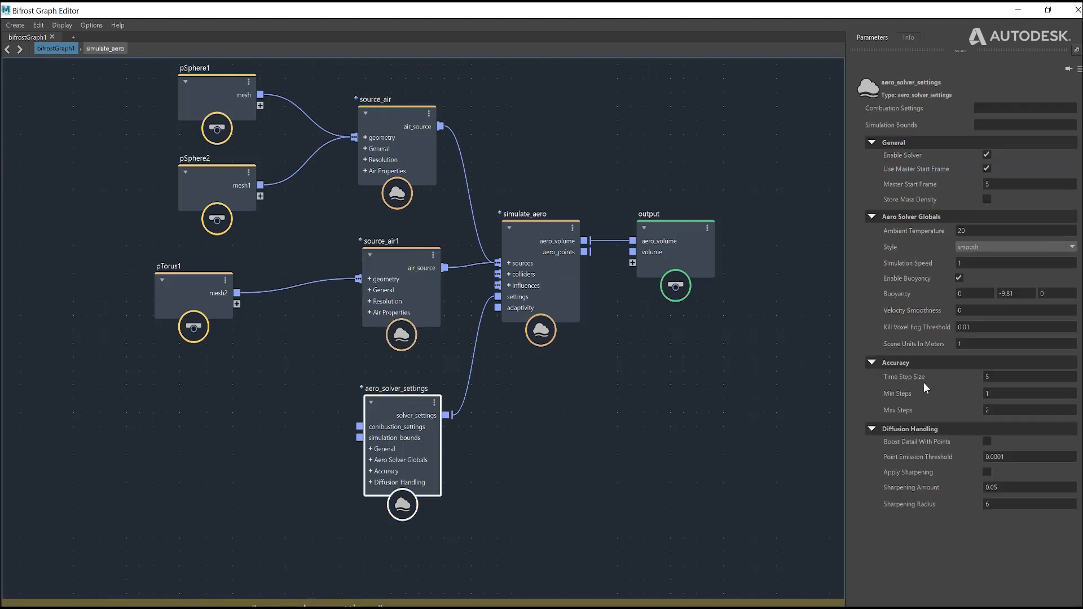
left_click(999, 327)
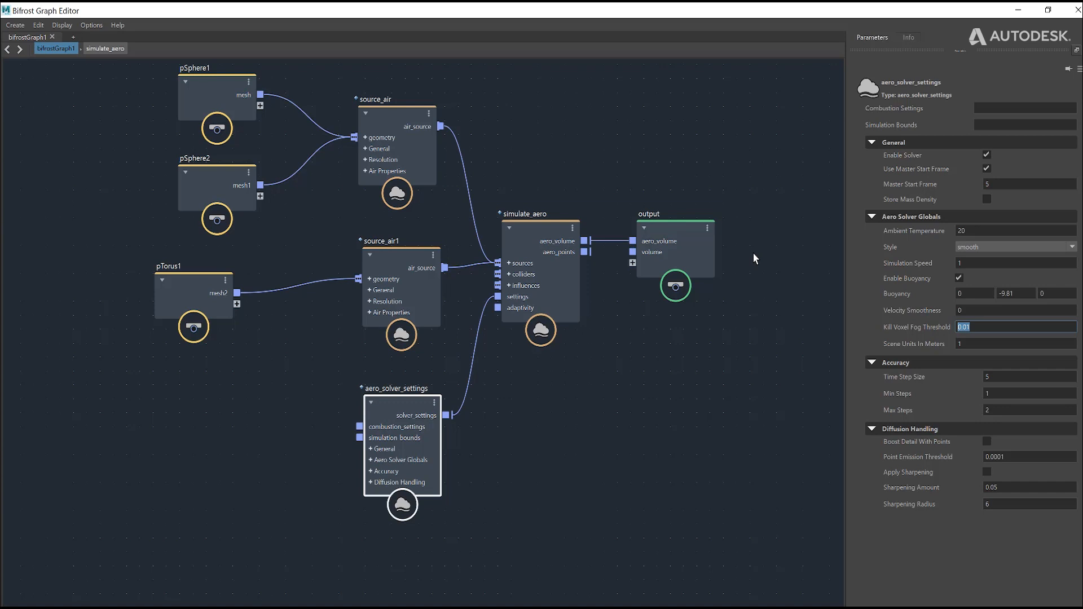
left_click(971, 329)
Step: Examine the thin fog edges around the spheres and torus in the Maya viewport, up close and from several angles
left_click(1018, 9)
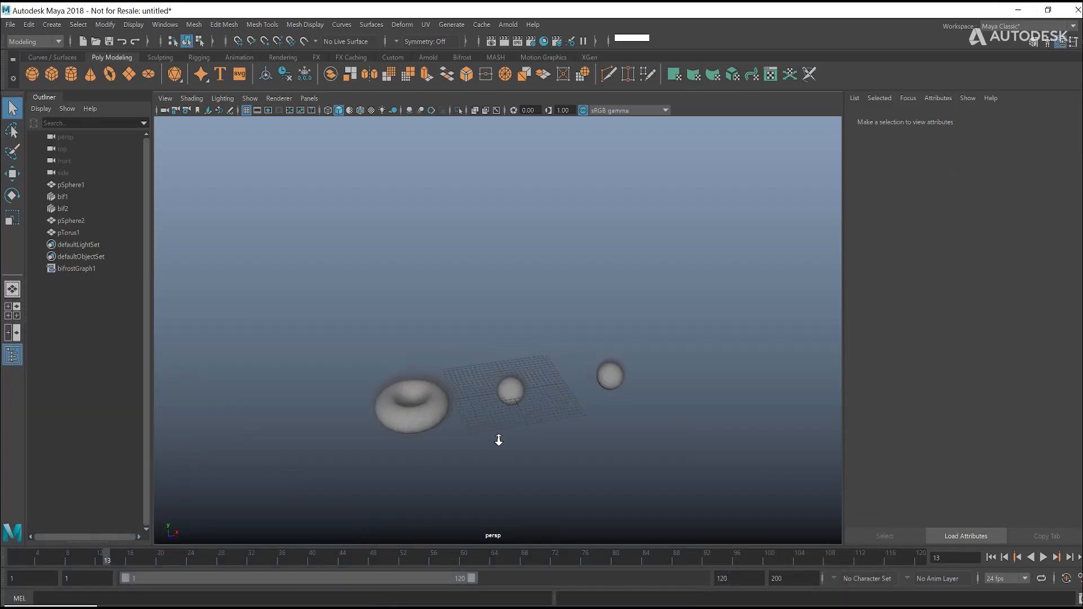
middle_click_drag(510, 393, 506, 380, "alt")
scroll(508, 376, "up", 5)
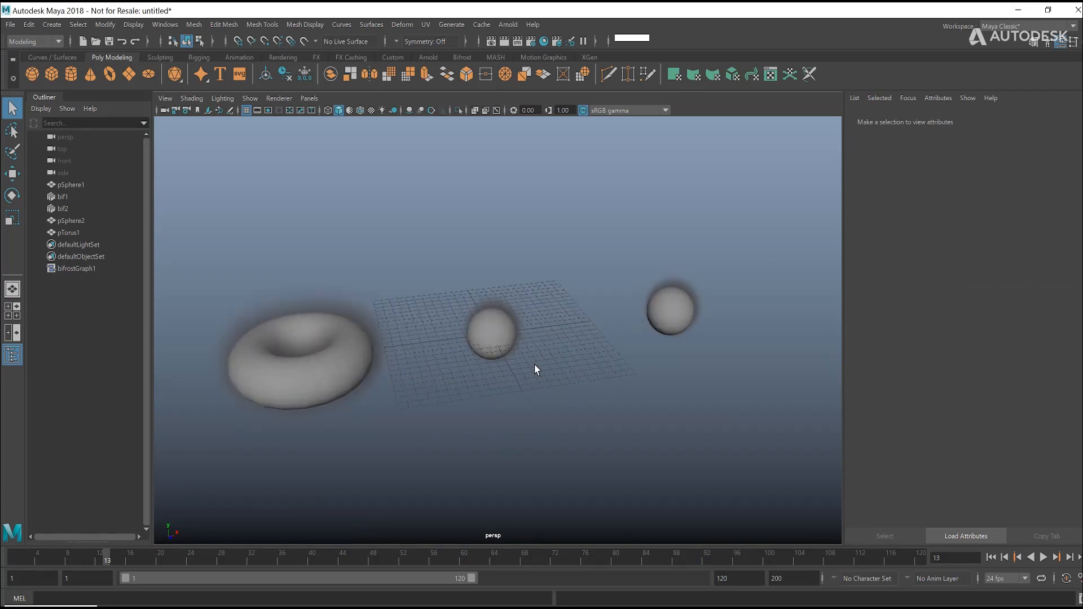
scroll(543, 368, "up", 4)
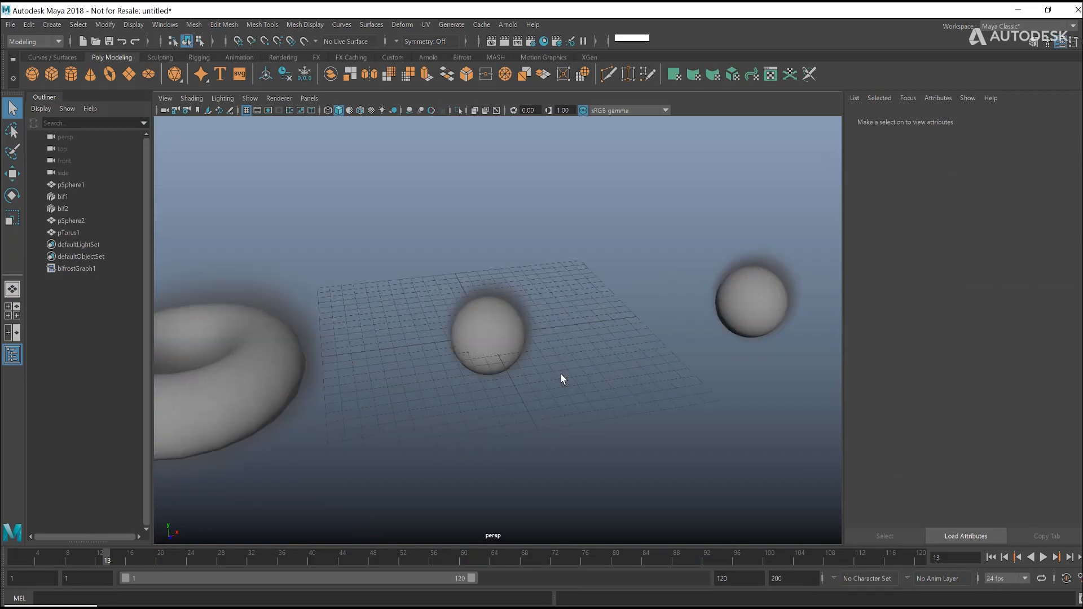
scroll(561, 374, "up", 2)
left_click_drag(603, 339, 589, 367, "alt")
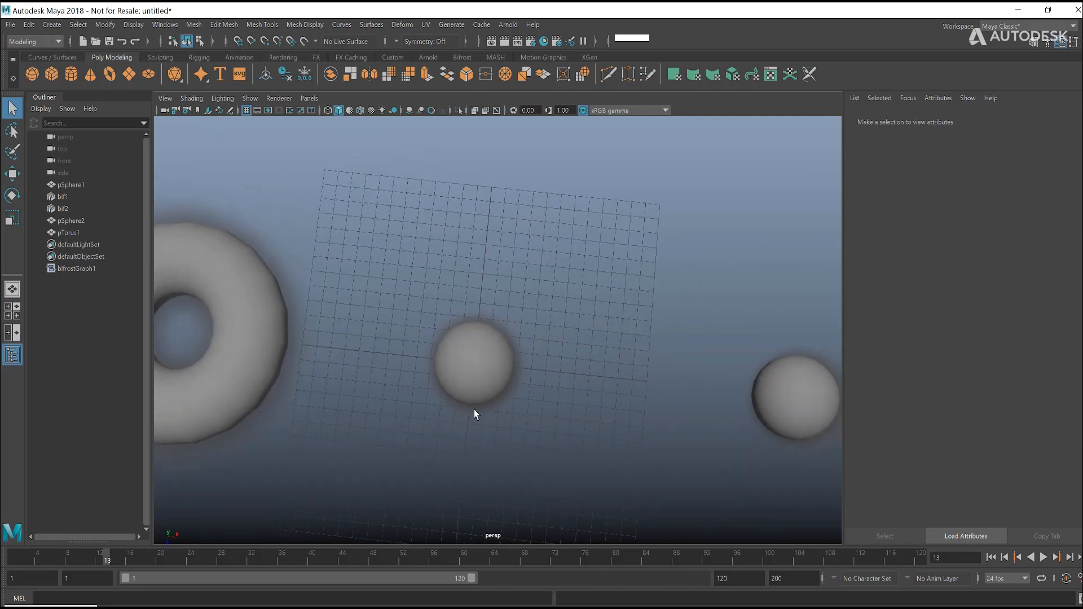
left_click_drag(592, 378, 594, 371, "alt")
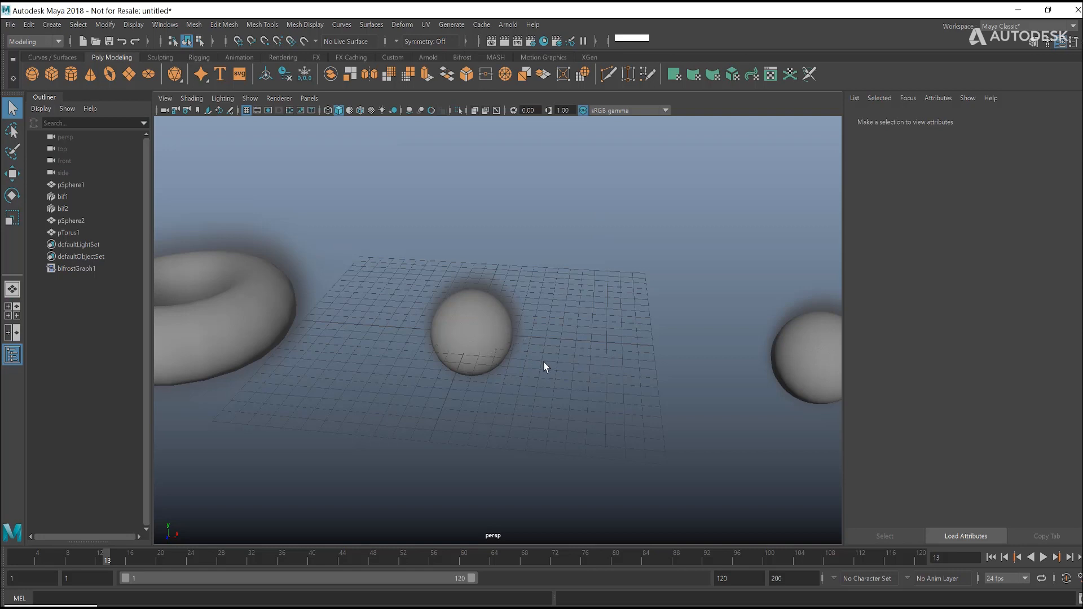
Step: Set Scene Units In Meters of aero_solver_settings to 0.01
left_click(487, 329)
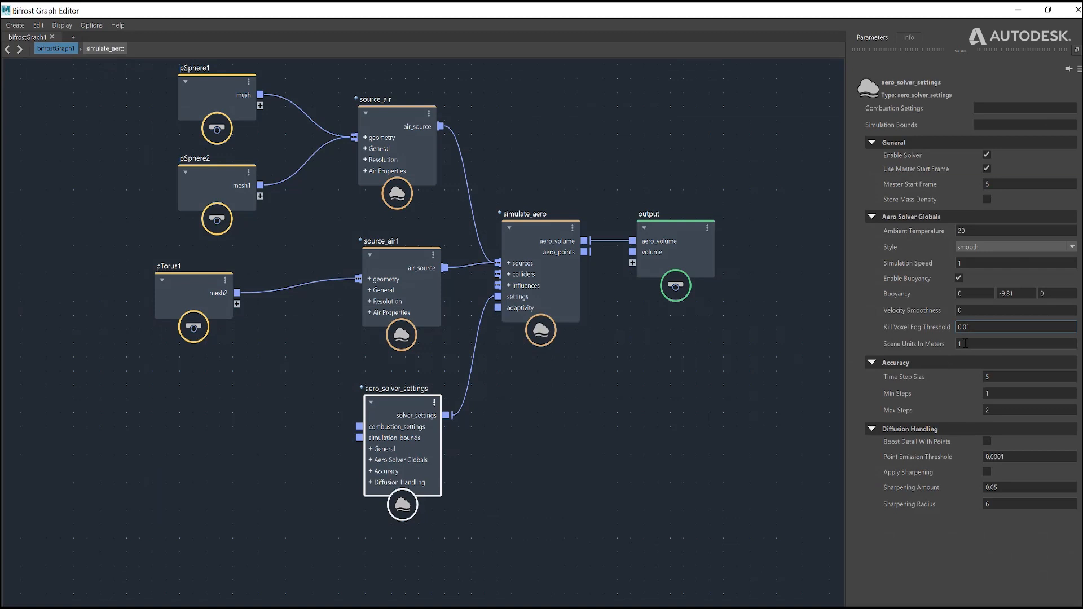
left_click(996, 339)
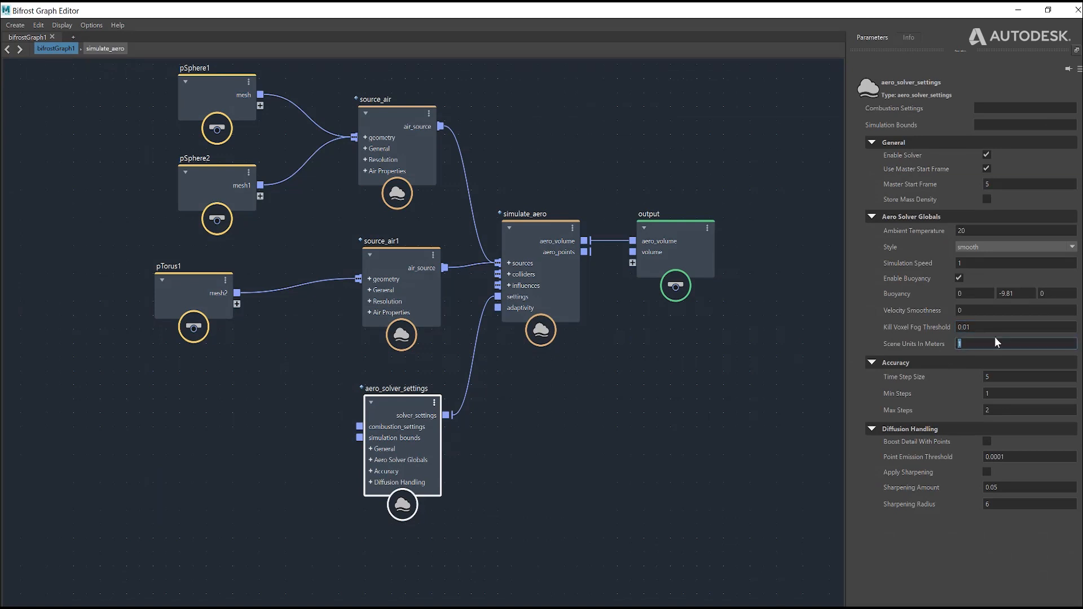
type("0.01")
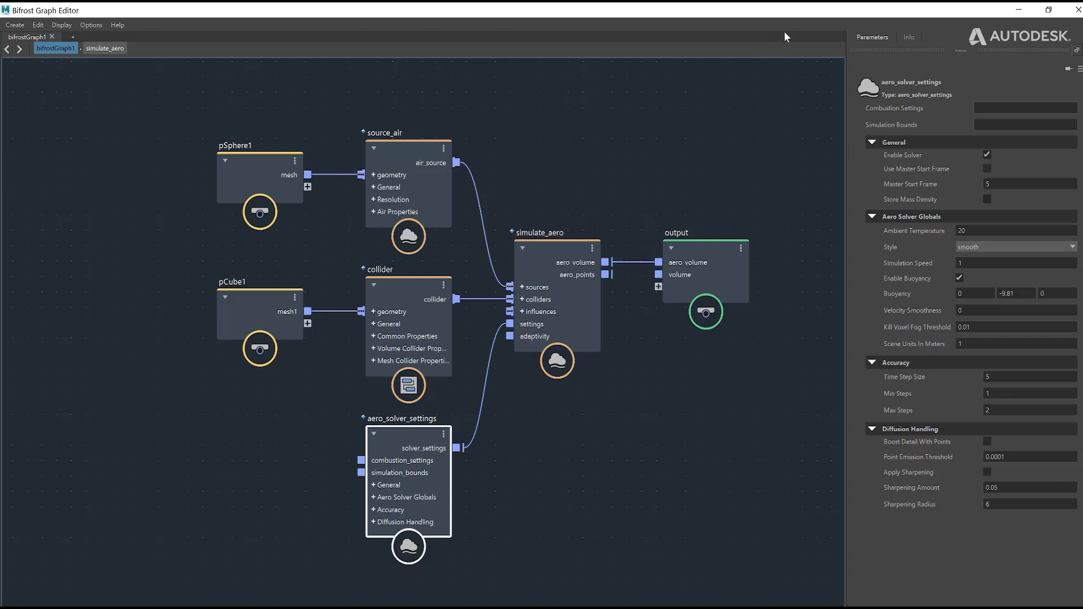
Step: Review the solver's Style options and play the smooth_and_fluffy.mp4 comparison from frame 1
left_click(994, 247)
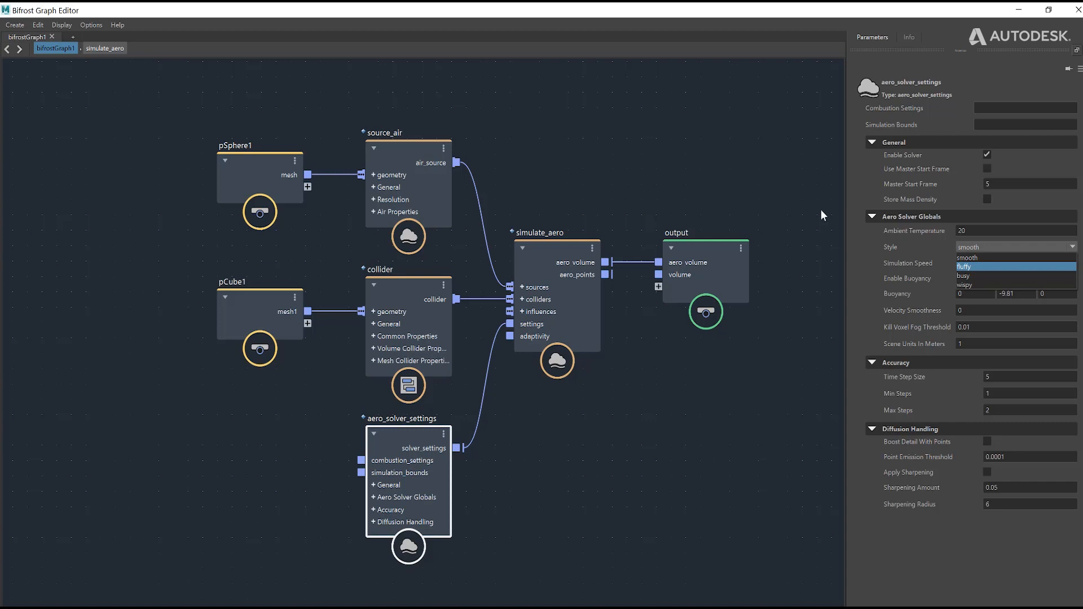
left_click(703, 174)
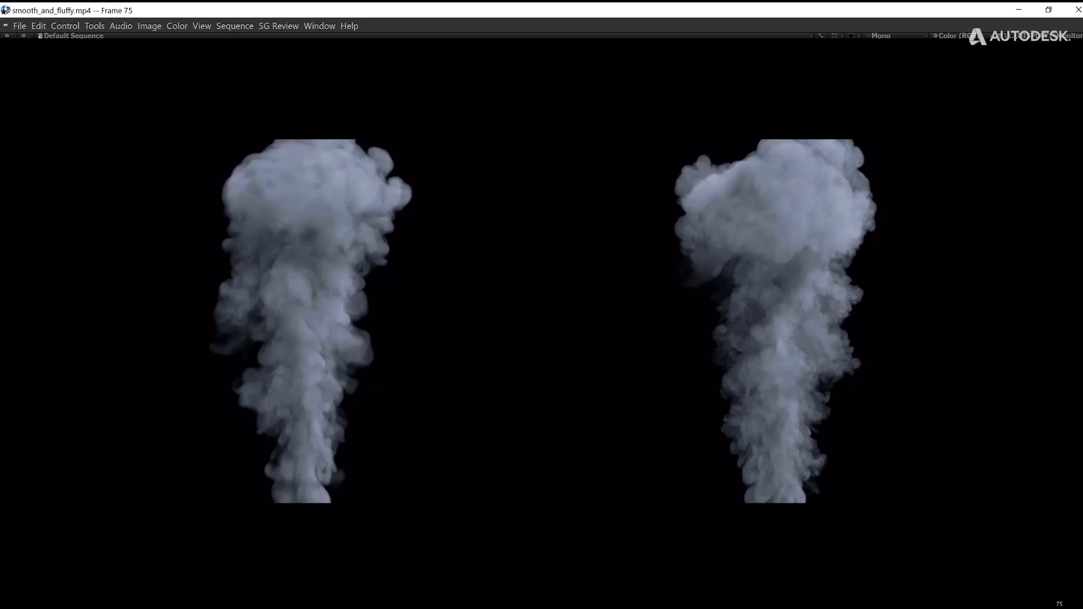
key("Left")
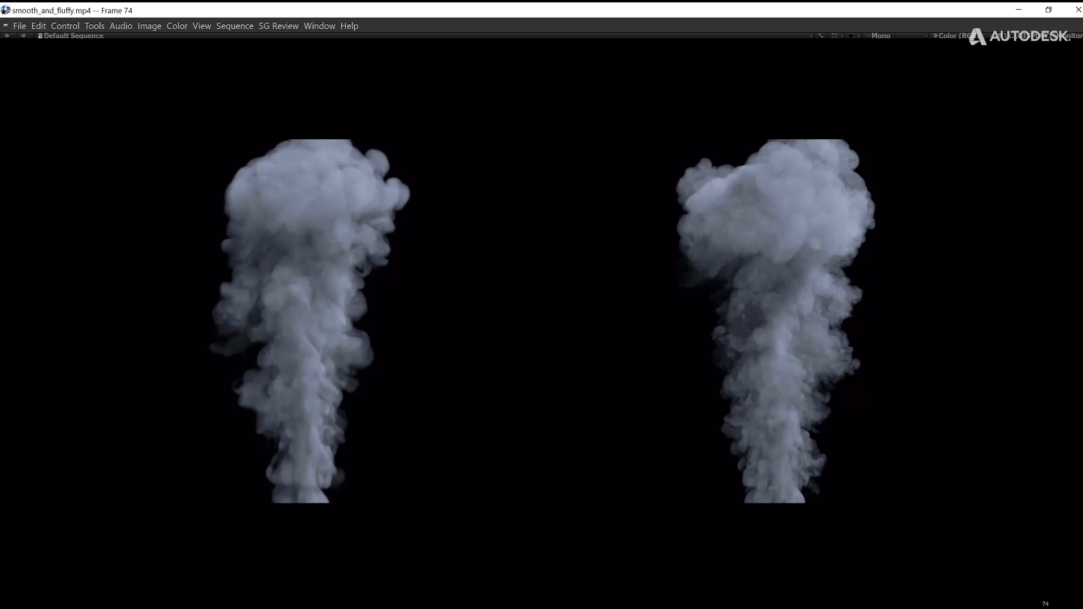
left_click_drag(1034, 603, 8, 600)
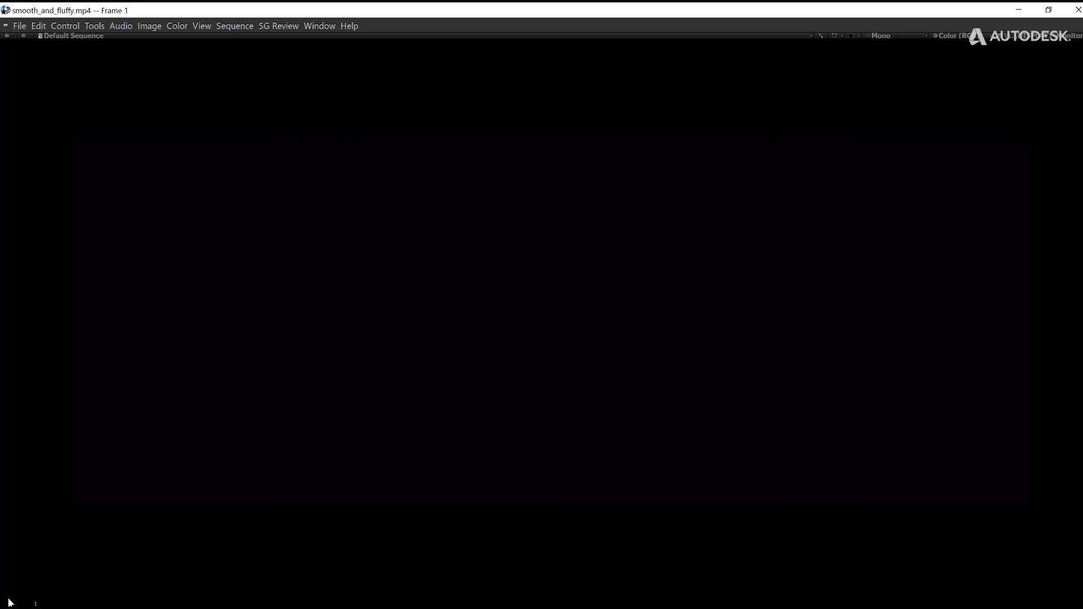
key("space")
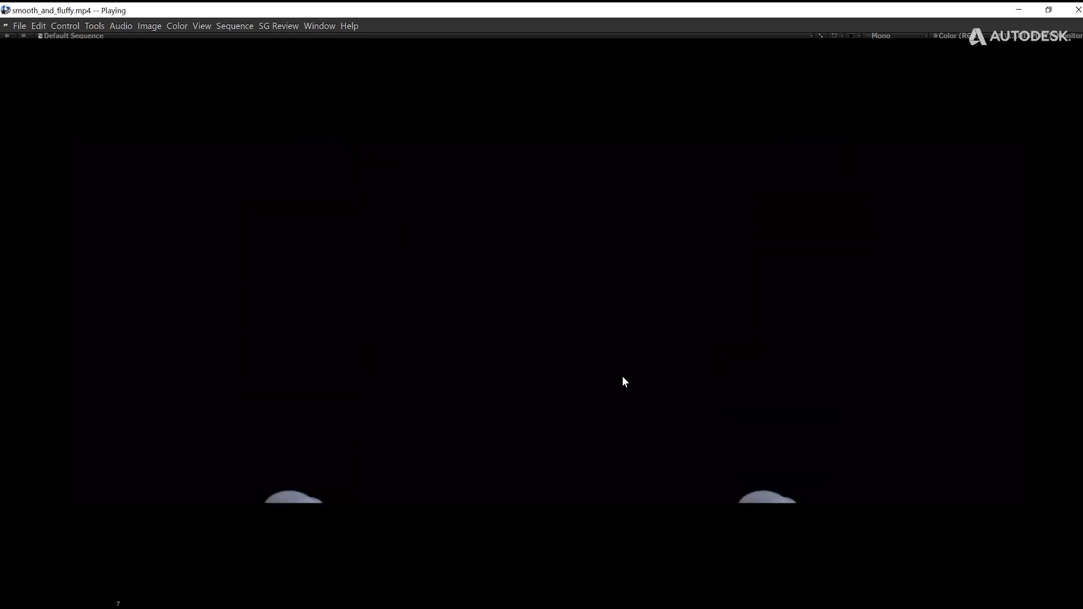
key("space")
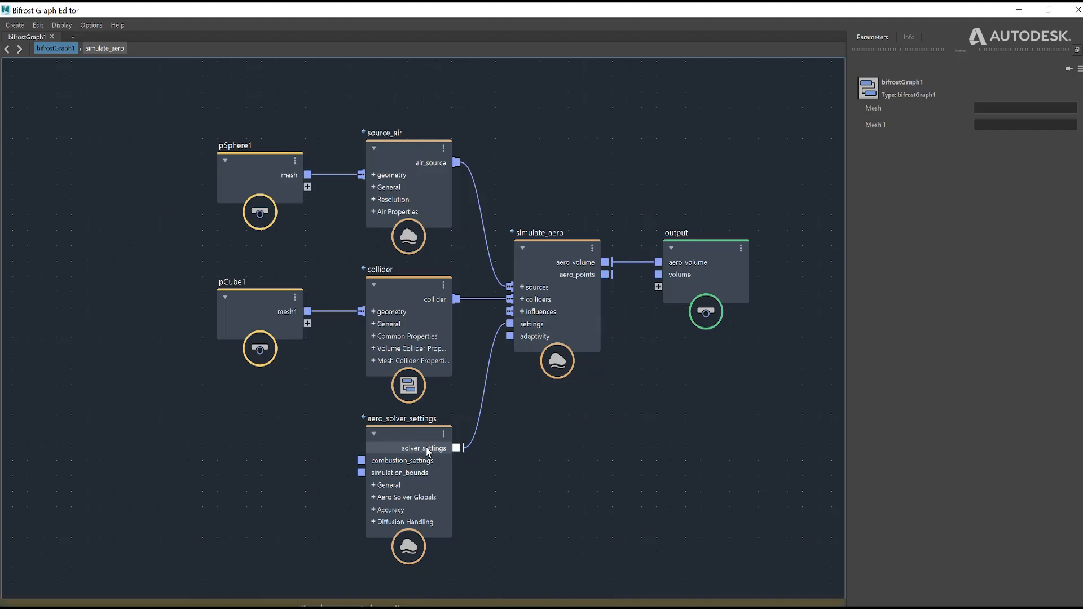
Step: Choose smooth as the Style of aero_solver_settings and revisit the smooth_and_fluffy.mp4 comparison before returning to the graph
left_click(445, 447)
left_click(1014, 246)
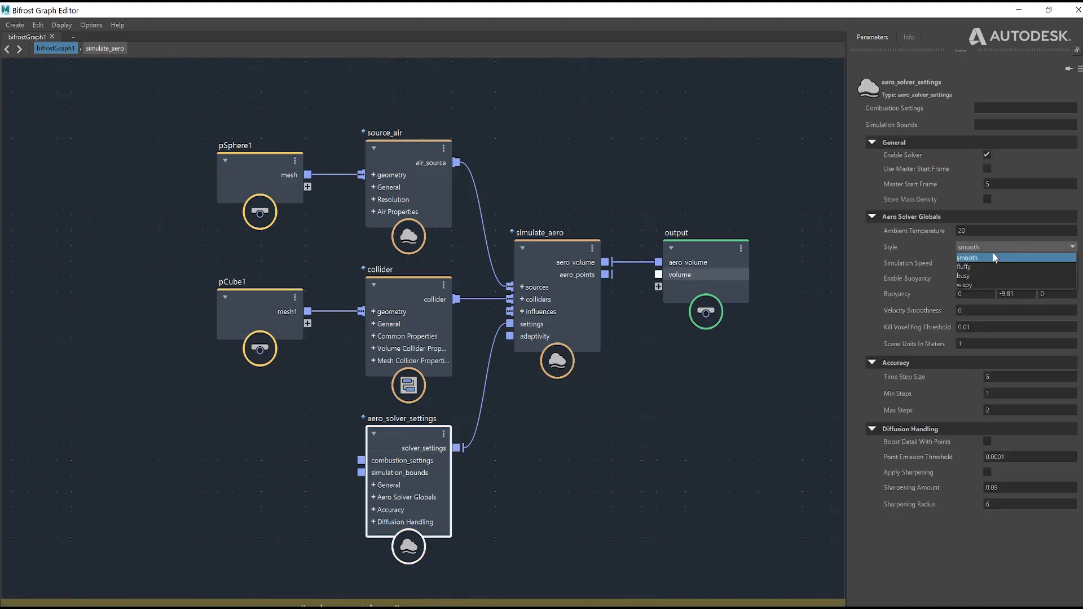
left_click(992, 257)
left_click(1019, 11)
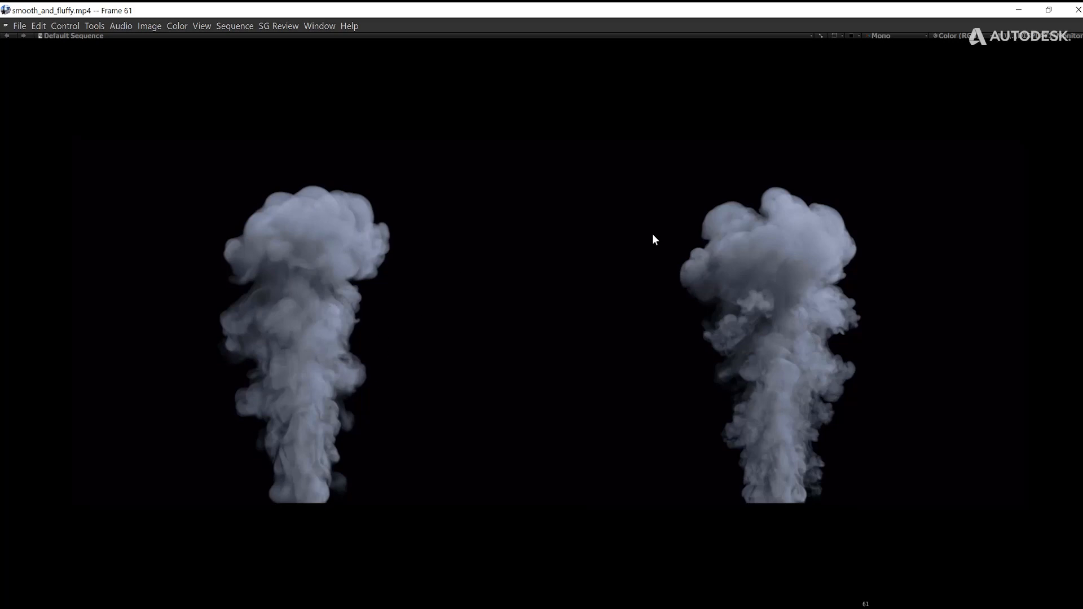
key("alt+Tab")
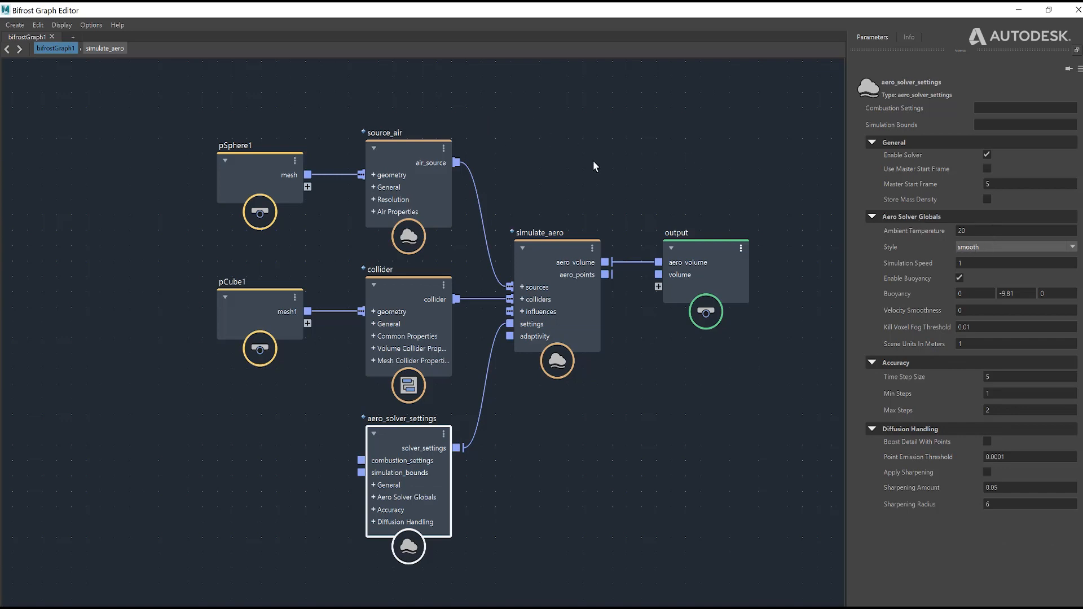
Step: Move source_air up and aero_solver_settings down to leave more space around the collider node
left_click_drag(423, 145, 427, 97)
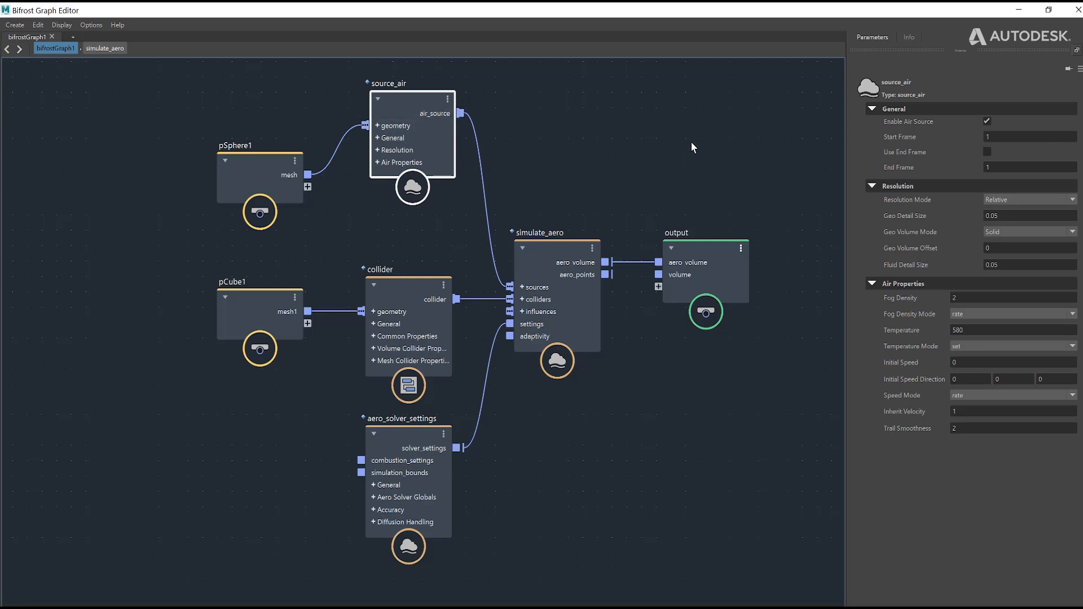
left_click_drag(420, 430, 421, 463)
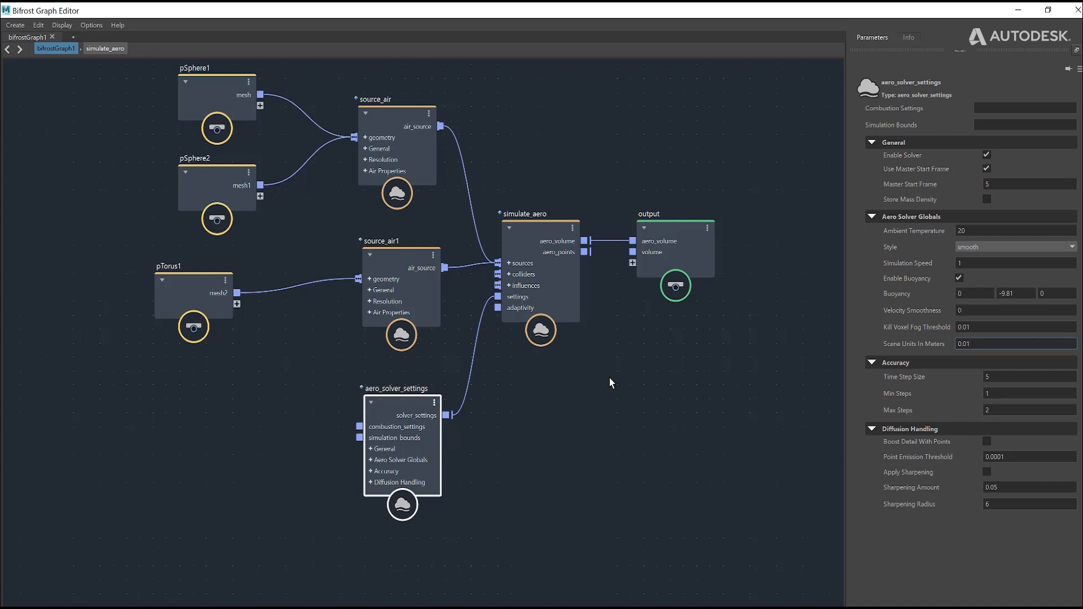
Step: Review the Accuracy settings of aero_solver_settings alongside the parameters of source_air
left_click(987, 366)
left_click(873, 364)
left_click(398, 124)
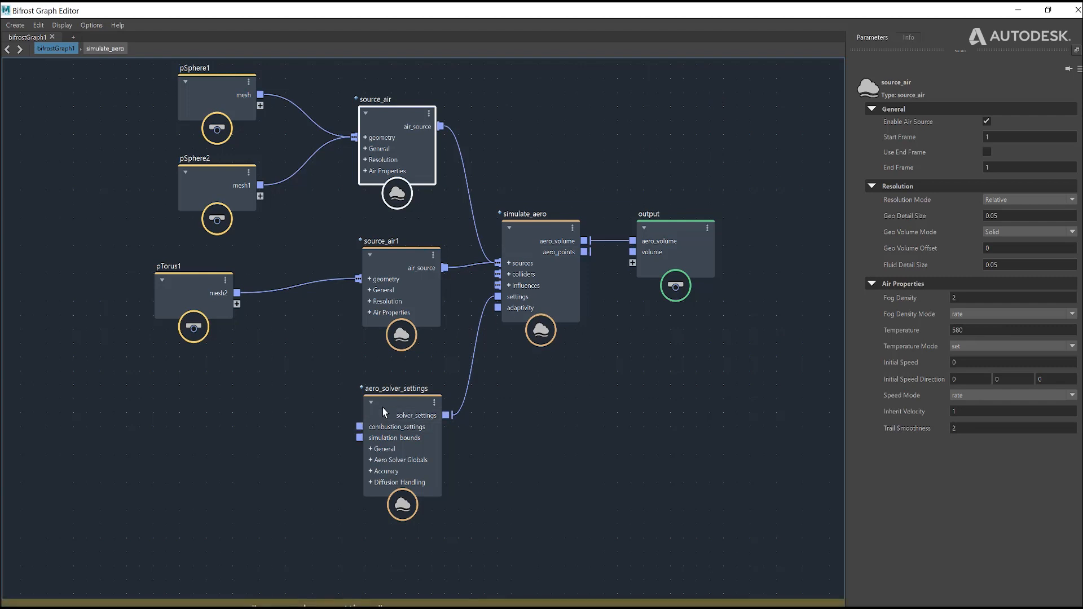
left_click(402, 422)
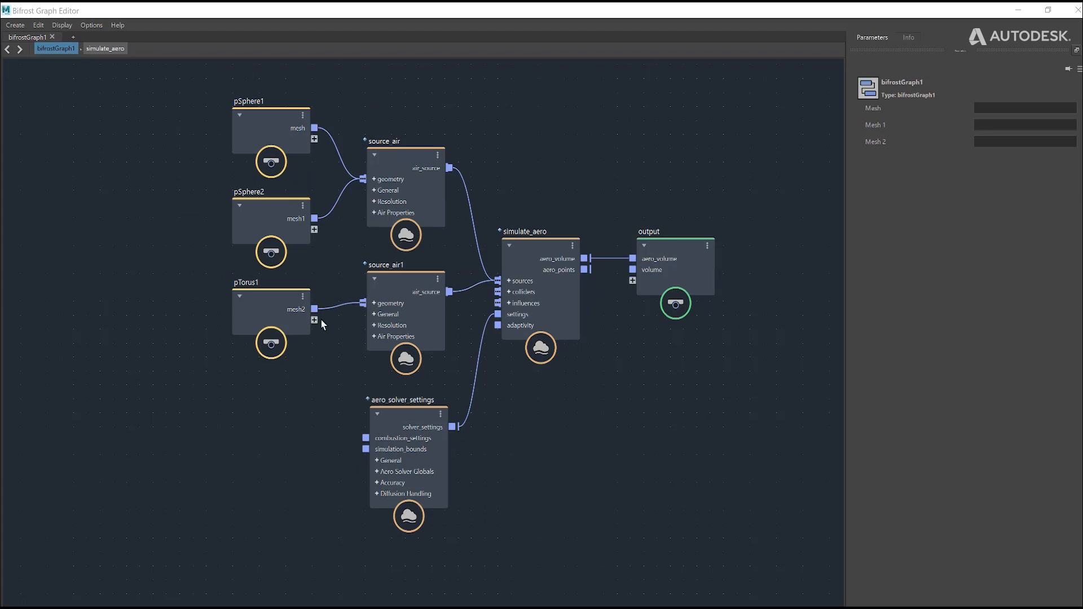
Step: Delete the pSphere2, pTorus1 and source_air1 nodes from the graph
left_click_drag(212, 276, 430, 354)
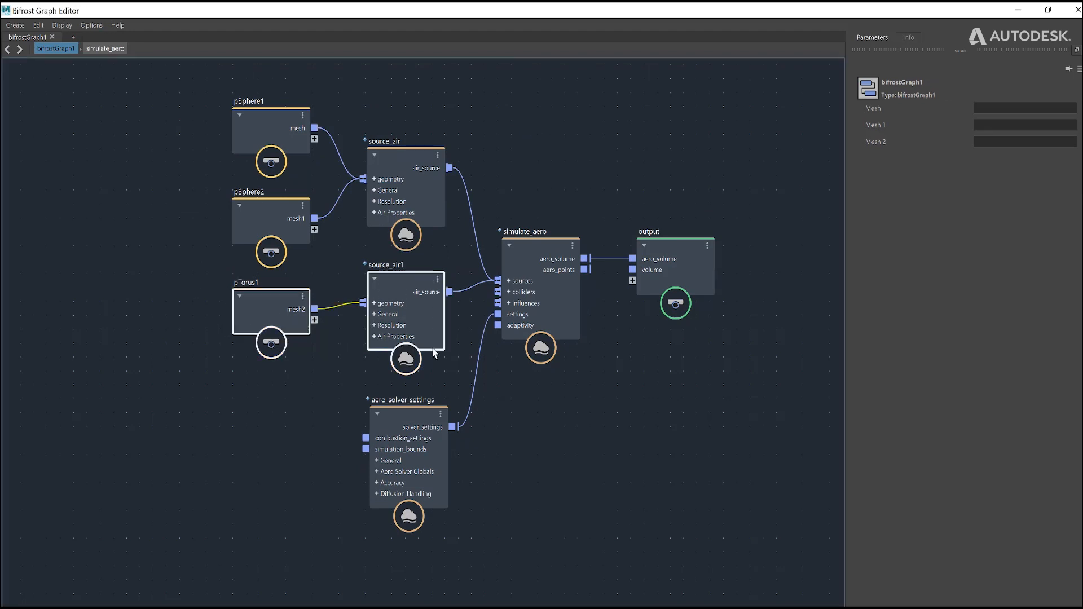
left_click(277, 218, "shift")
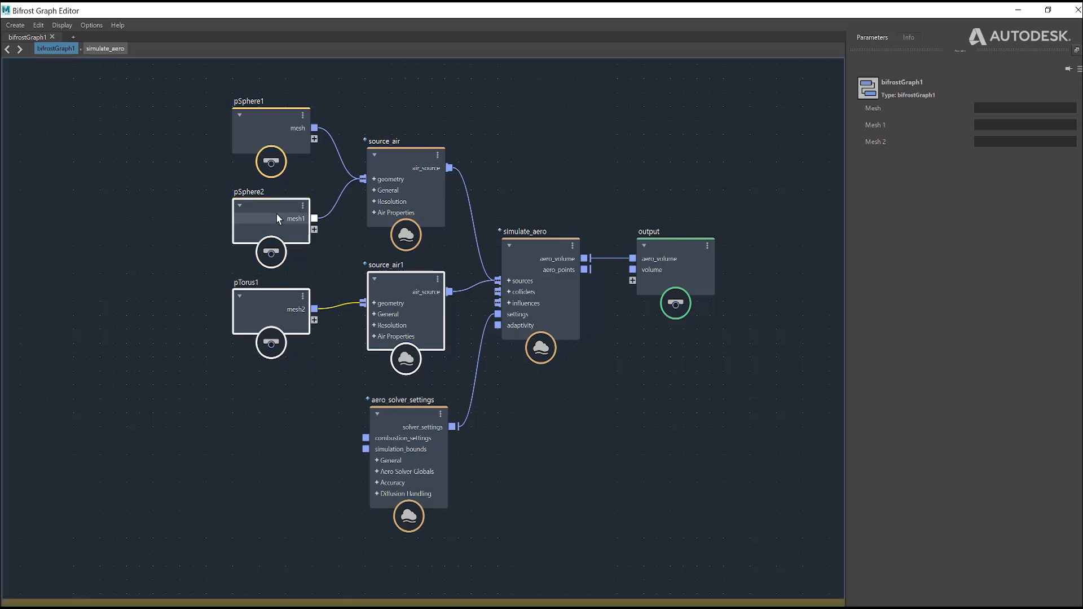
key("Delete")
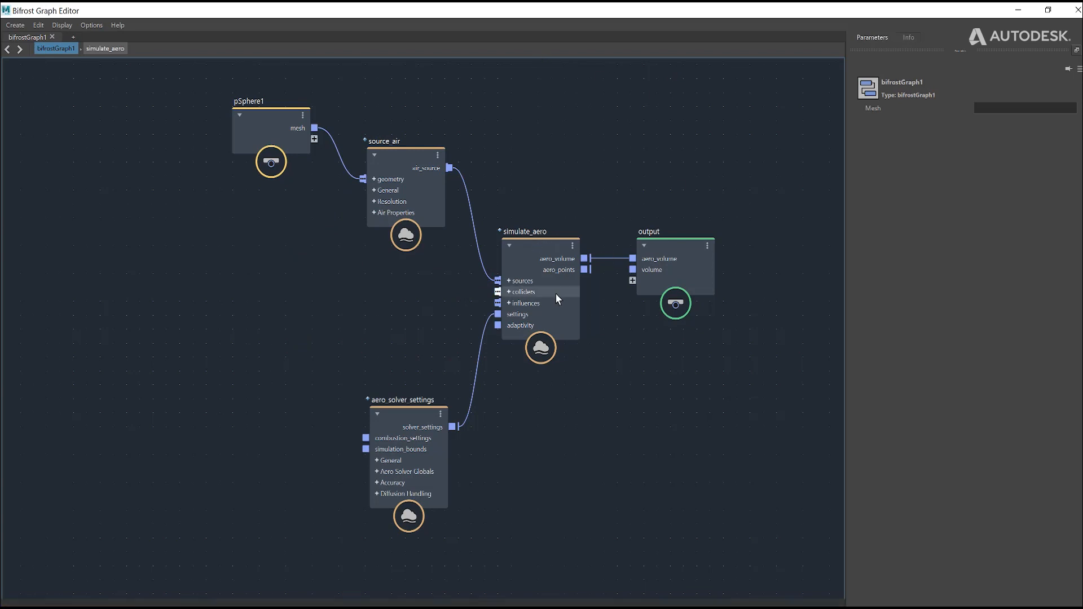
Step: Add a collider node between source_air and aero_solver_settings, and move pSphere1 further away from source_air
key("Tab")
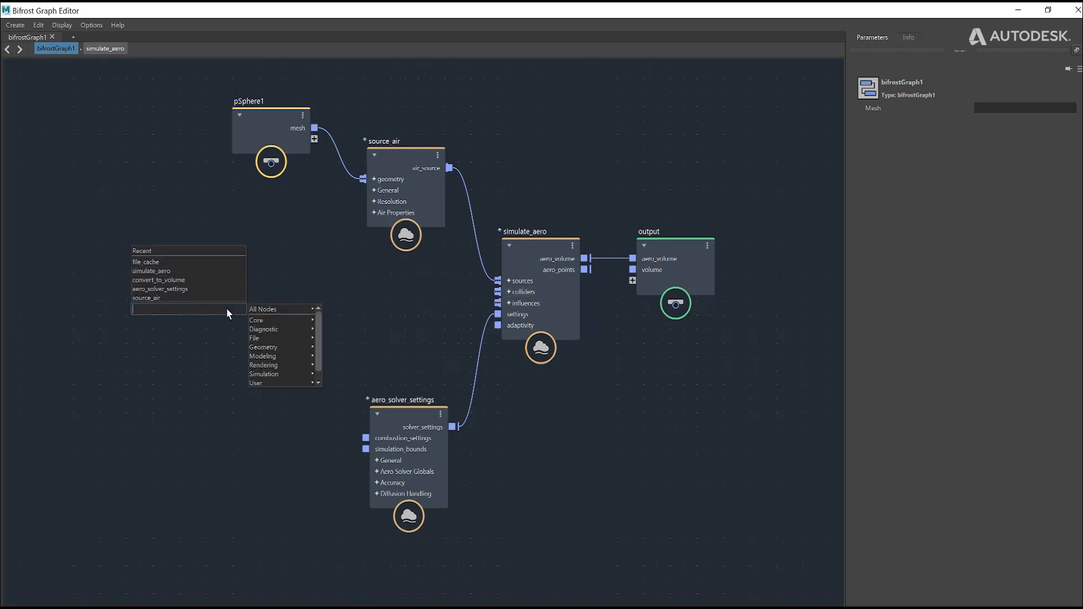
type("collider")
left_click(198, 321)
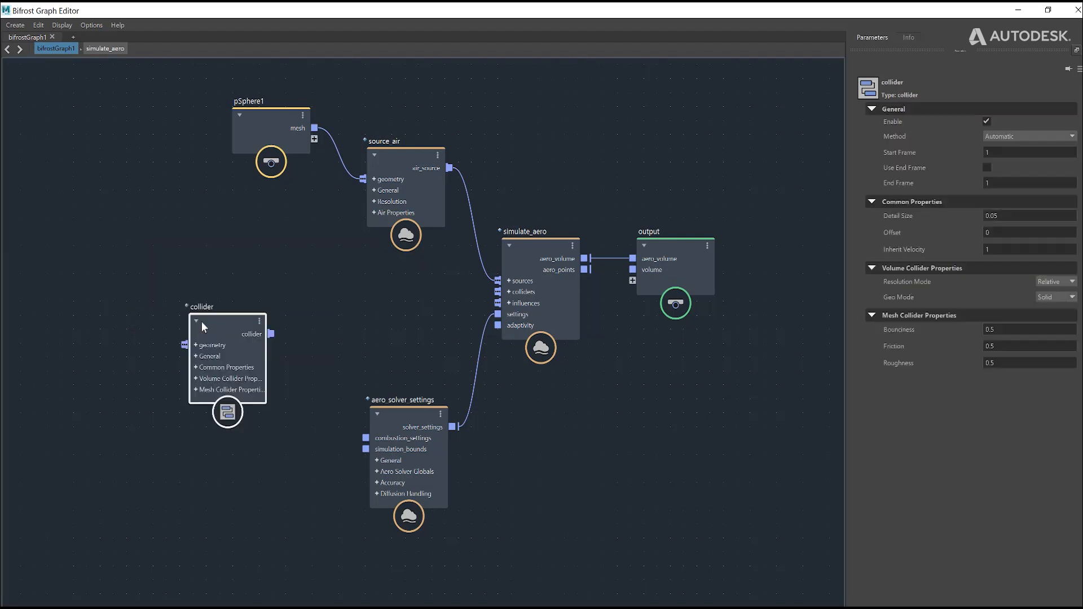
left_click_drag(222, 330, 385, 296)
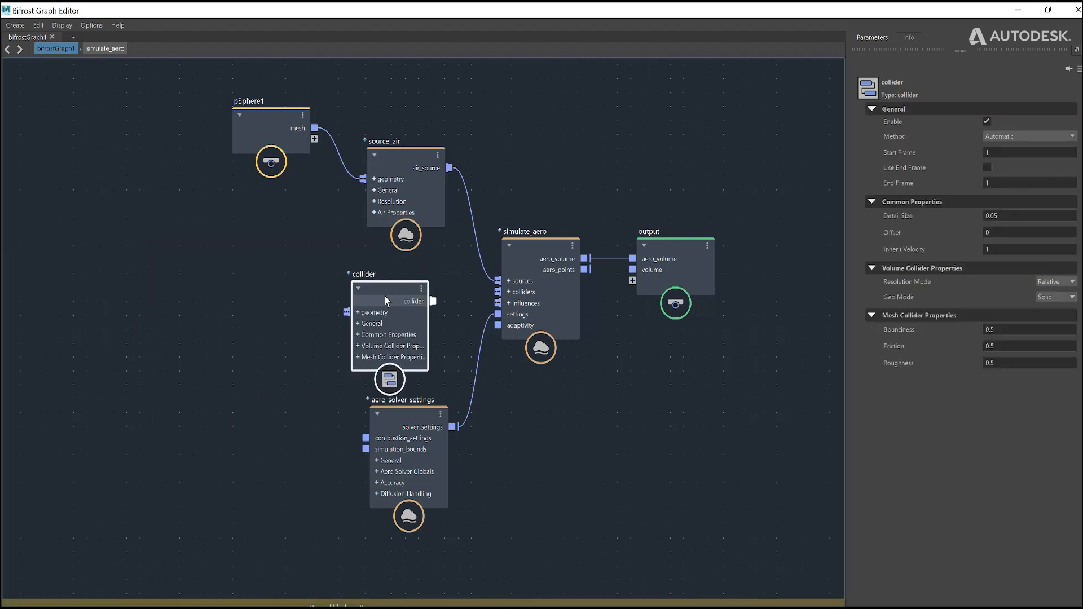
left_click(1059, 12)
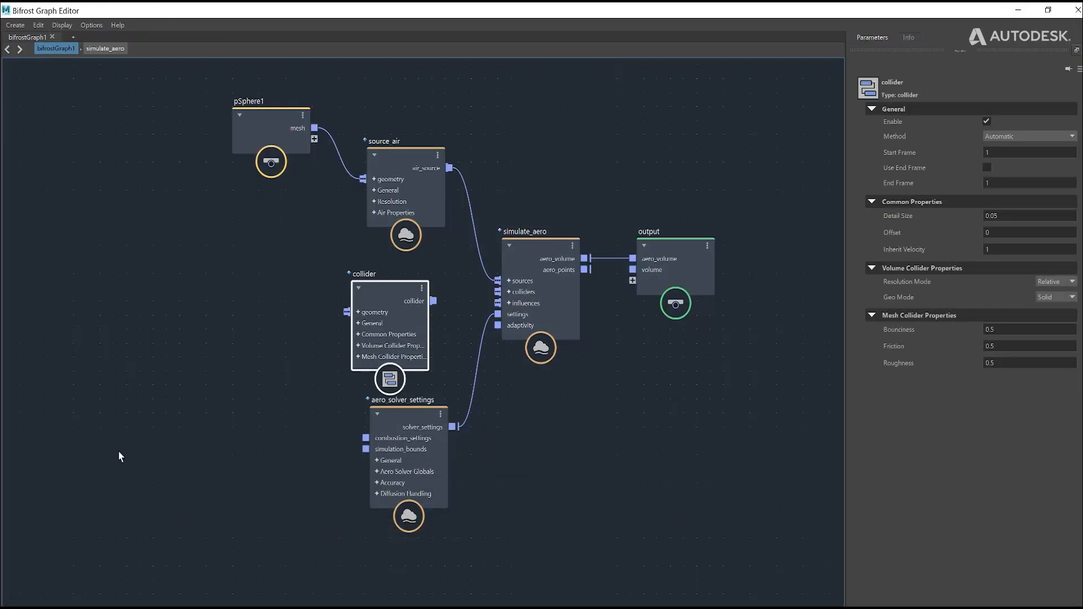
left_click_drag(277, 128, 218, 161)
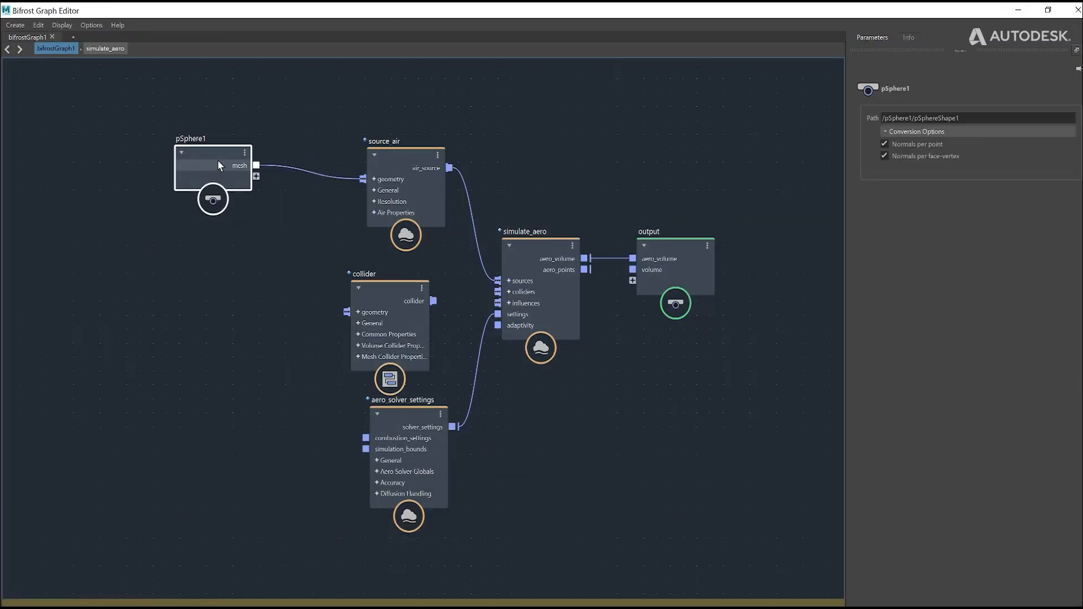
Step: Create a polygon cube in the scene and raise it above pSphere1
left_click(1020, 13)
left_click(82, 186)
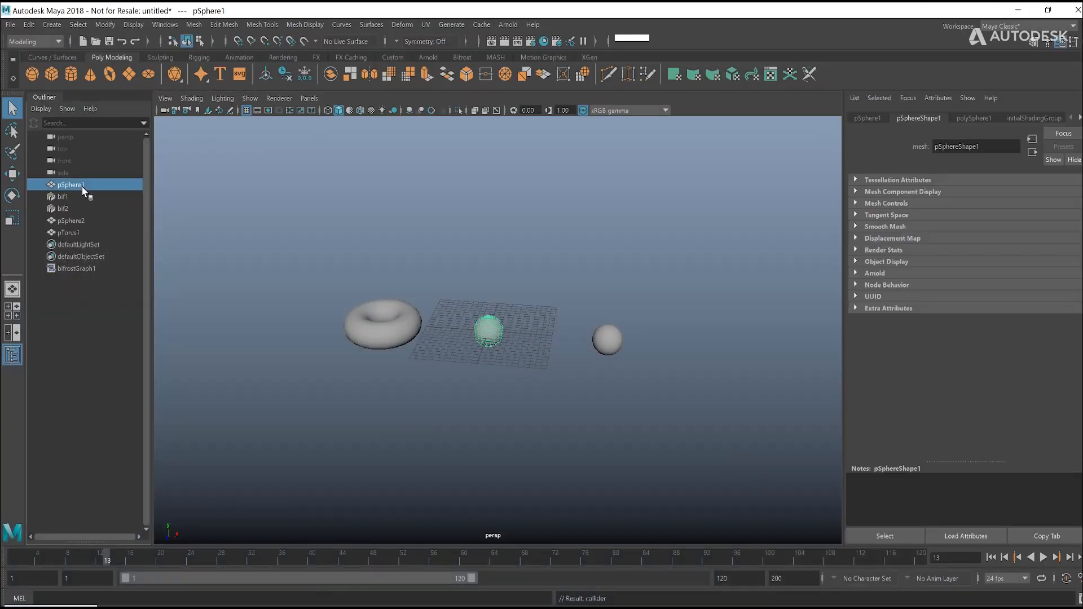
left_click(52, 75)
key("w")
left_click_drag(489, 258, 489, 230)
Step: Scale the cube into a wide, thin slab and position it just above pSphere1
key("r")
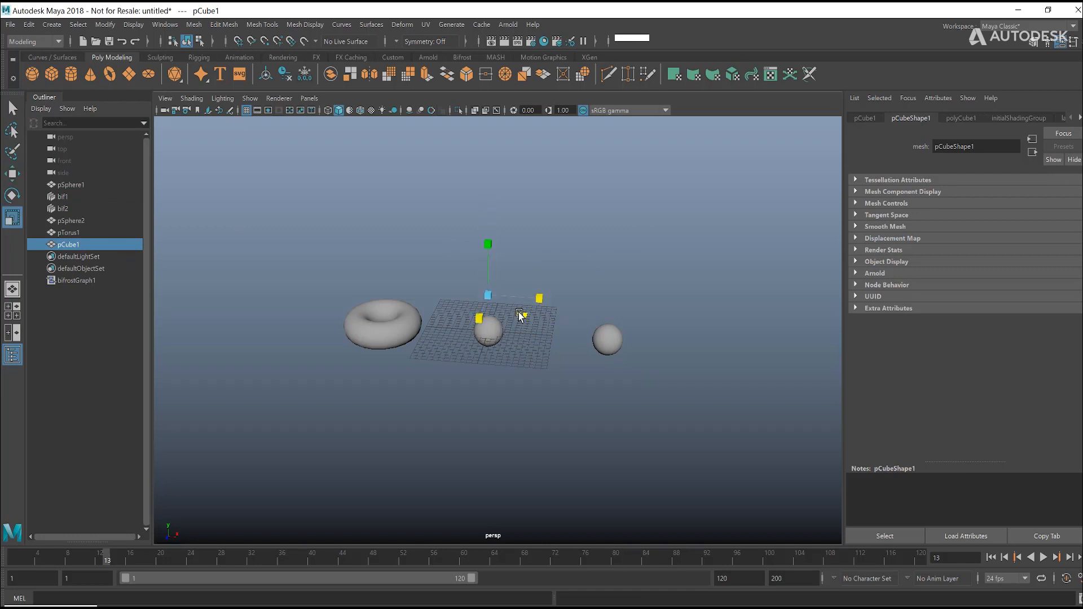
left_click_drag(520, 313, 1027, 424)
left_click_drag(484, 288, 499, 271, "alt")
key("w")
left_click_drag(489, 228, 556, 239)
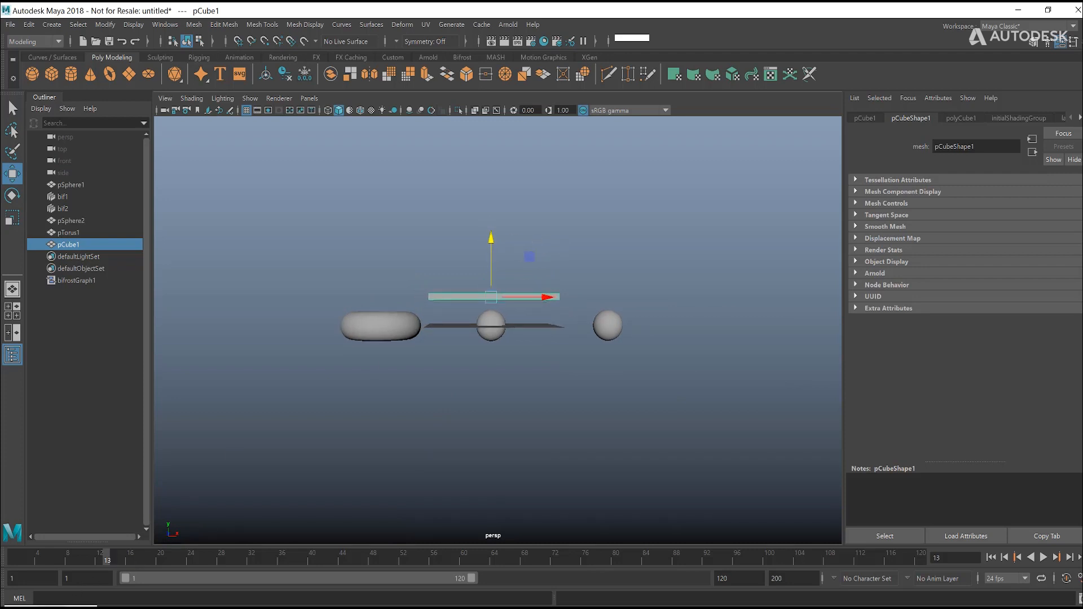
Step: Bring pCube1 into the Bifrost graph, place it beside the collider node and connect its mesh to the collider's geometry input
left_click(78, 607)
left_click_drag(238, 10, 390, 58)
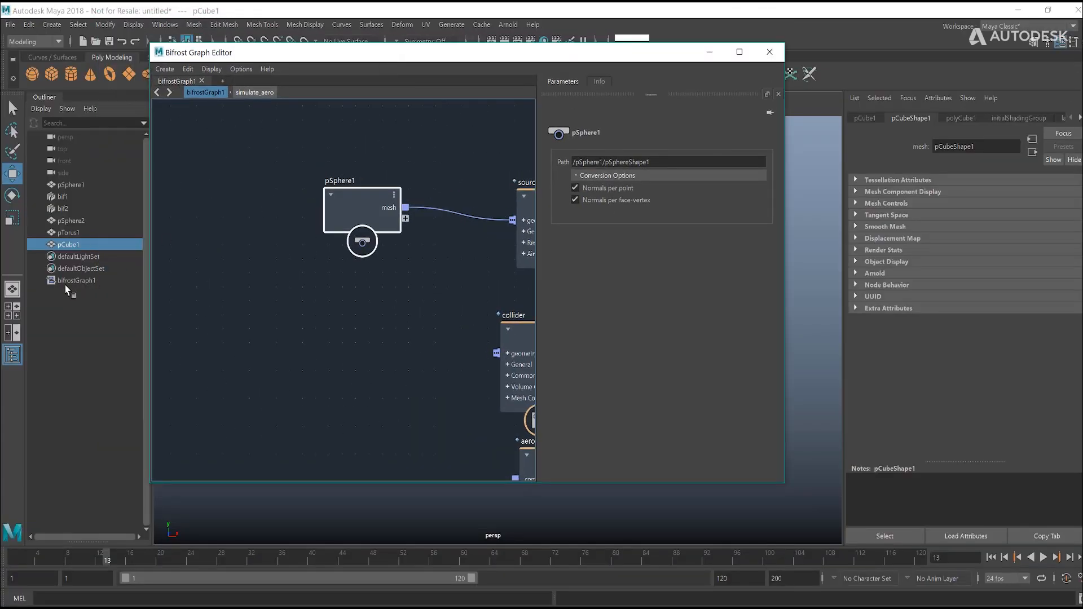
left_click_drag(67, 242, 291, 281)
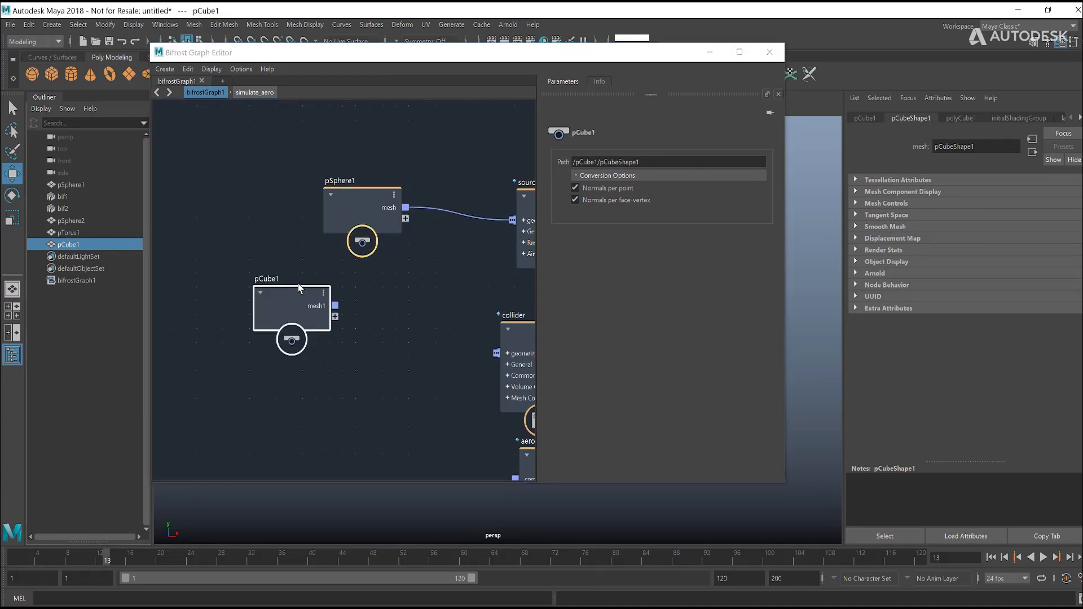
left_click(739, 51)
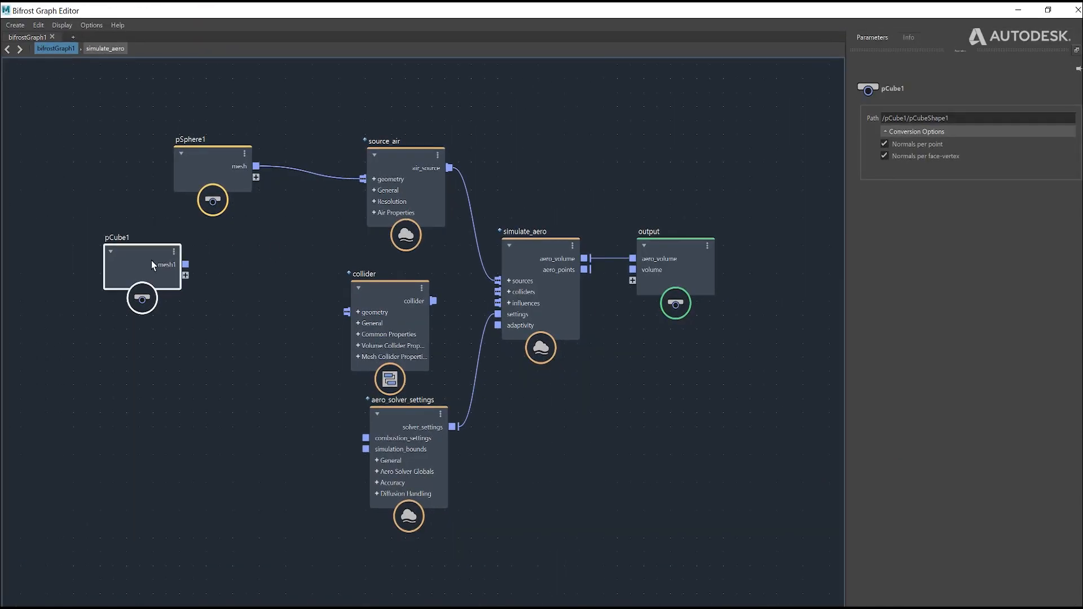
left_click_drag(272, 298, 372, 312)
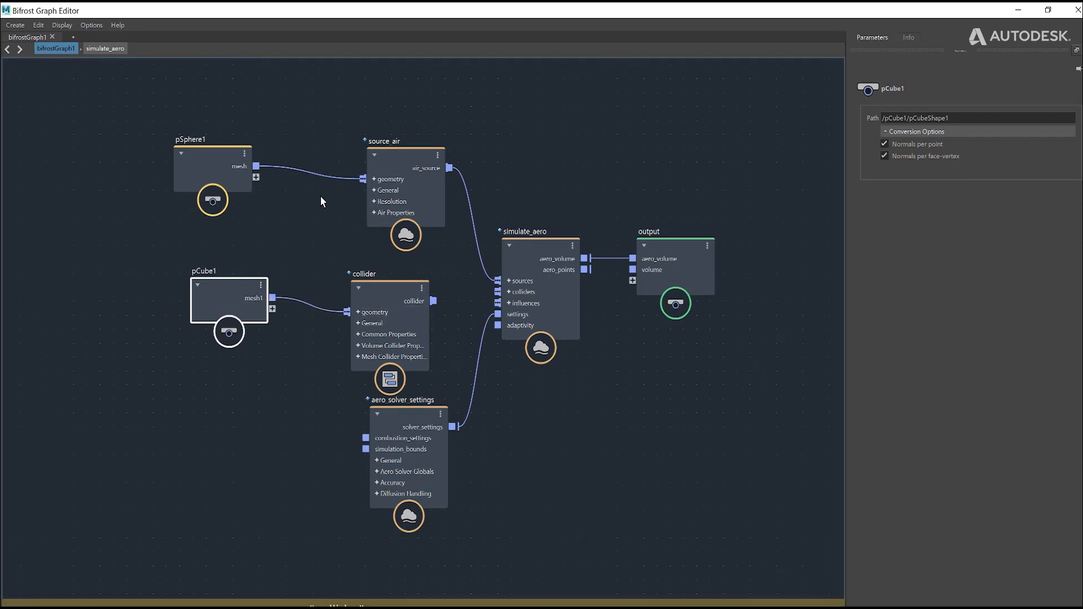
Step: Nudge the collider node up to clear aero_solver_settings and connect its collider output to the colliders input of simulate_aero
left_click(369, 300)
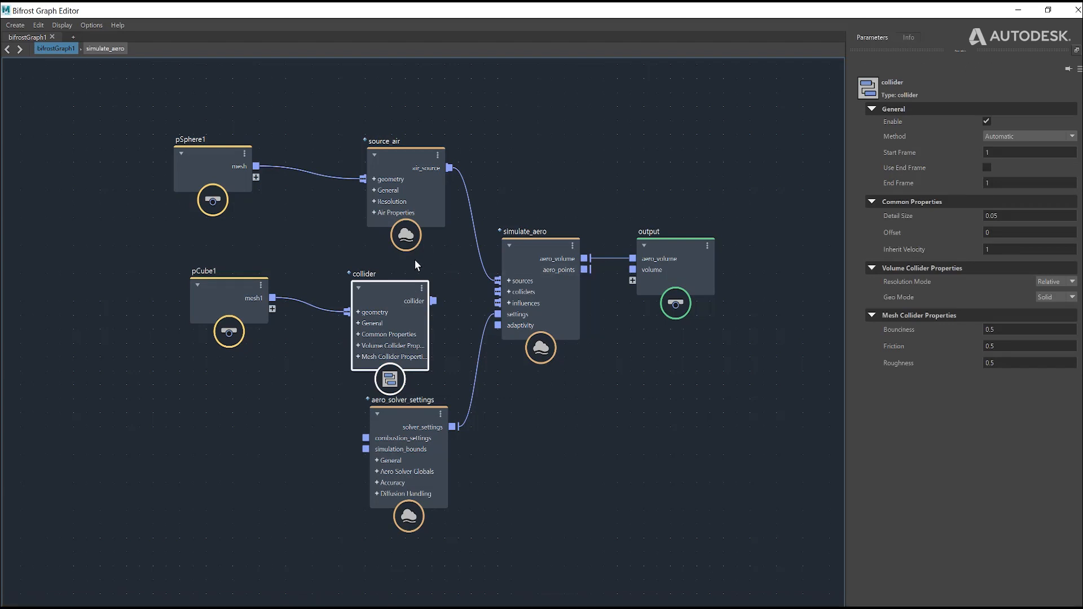
left_click_drag(400, 296, 402, 287)
left_click(316, 247)
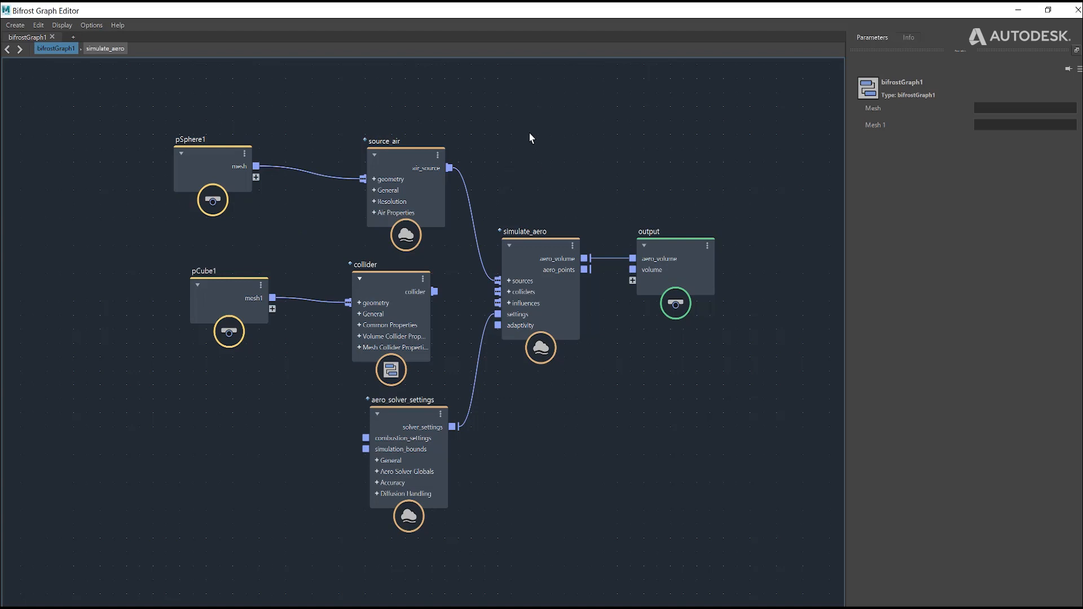
left_click_drag(410, 267, 396, 278)
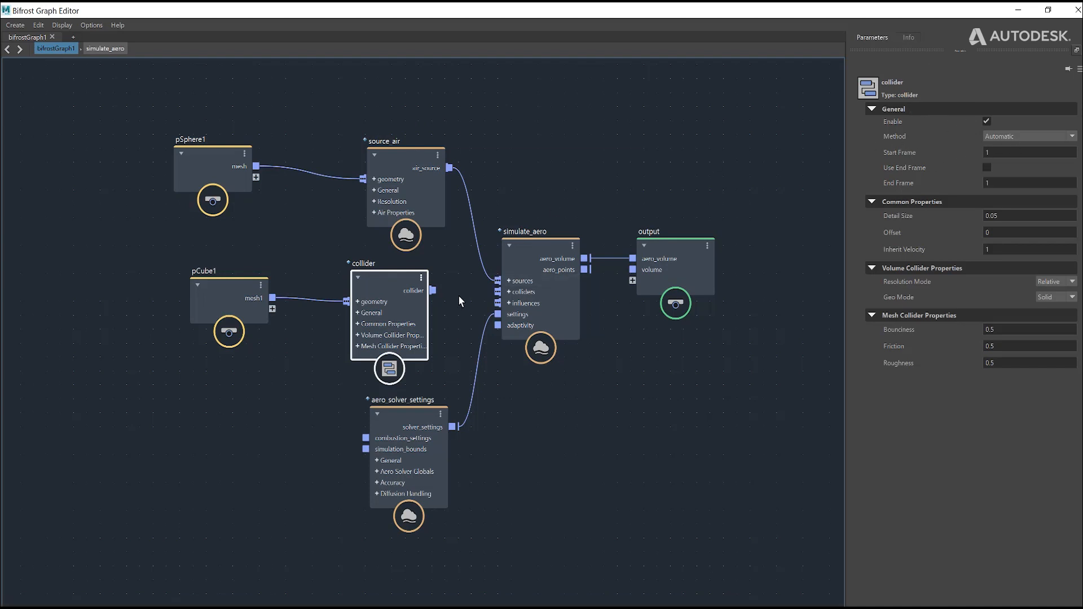
left_click_drag(433, 290, 500, 292)
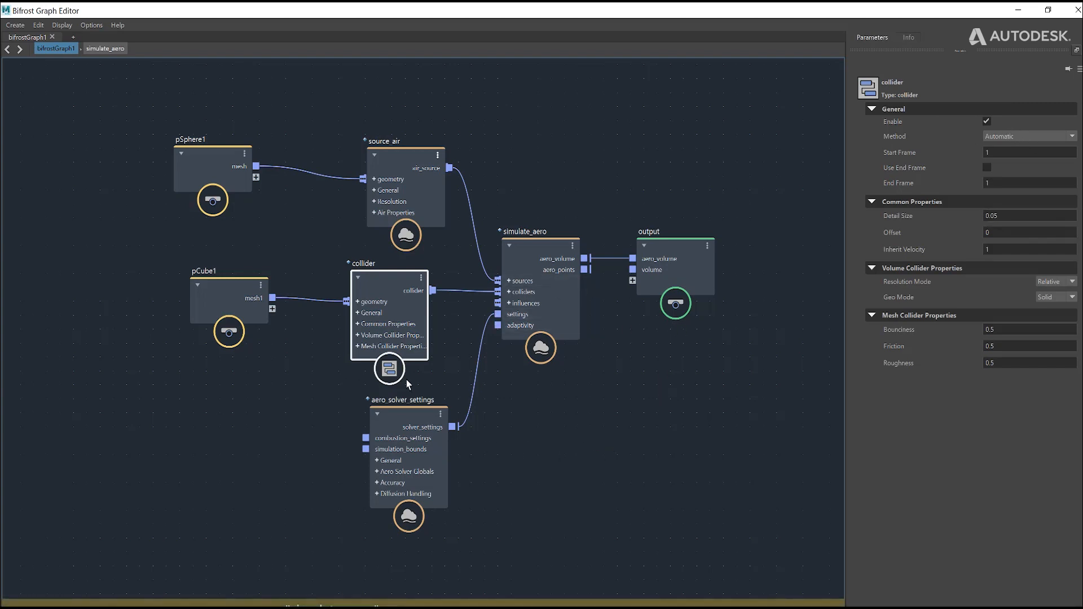
Step: Disable Use Master Start Frame in aero_solver_settings and play the smoke simulation from frame 1
left_click(408, 420)
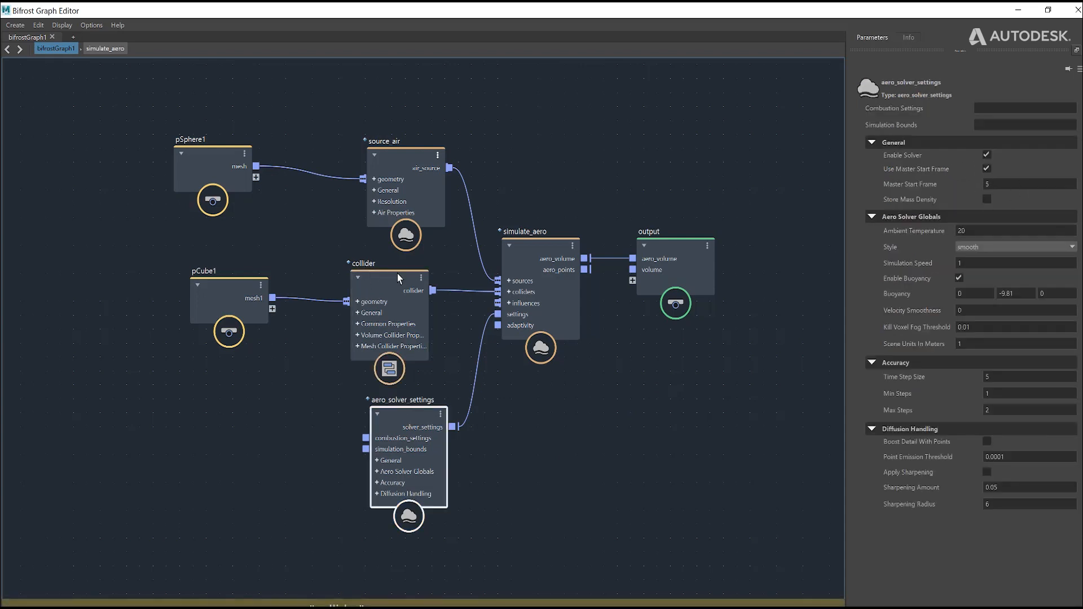
left_click(989, 167)
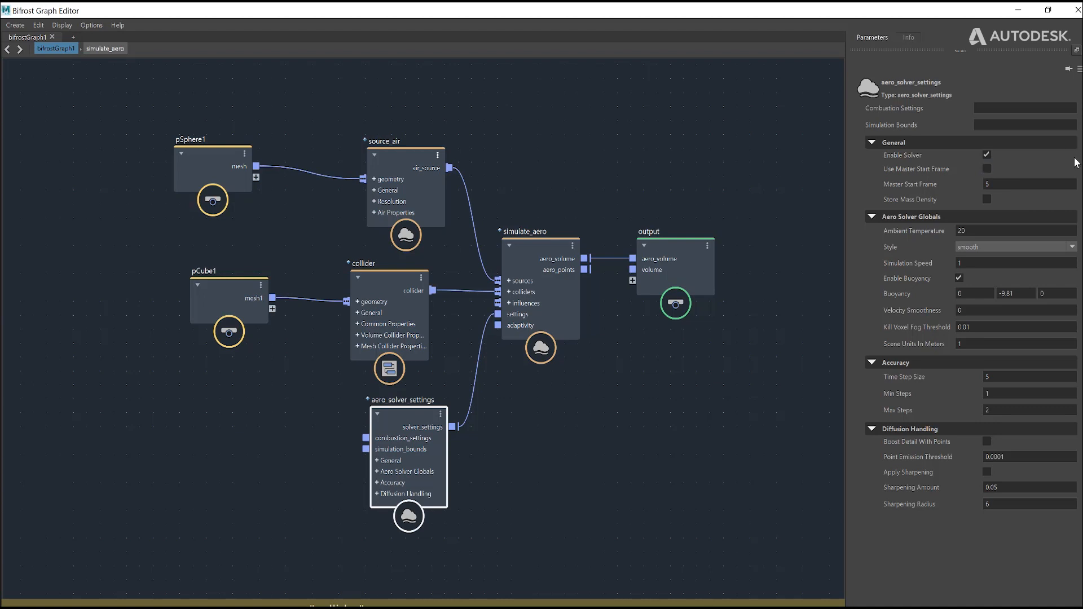
left_click(1019, 12)
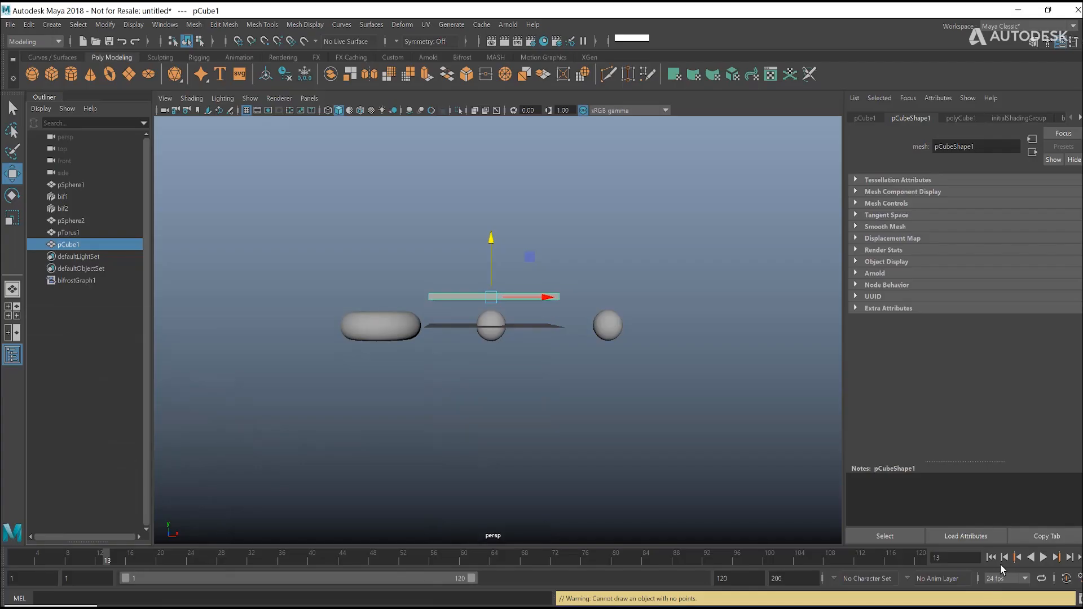
key("q")
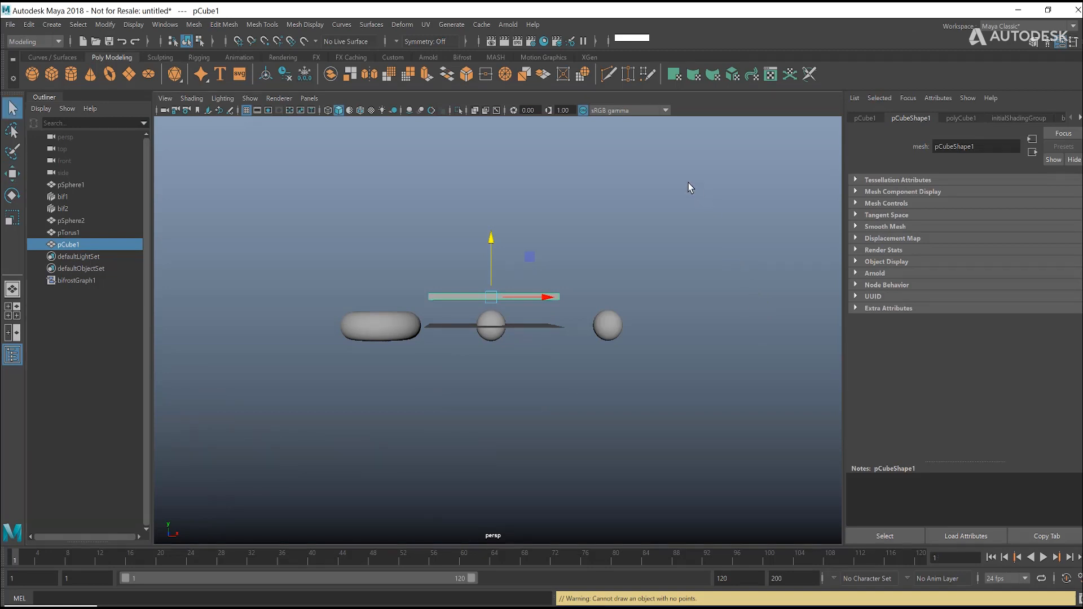
left_click(689, 186)
left_click(1043, 557)
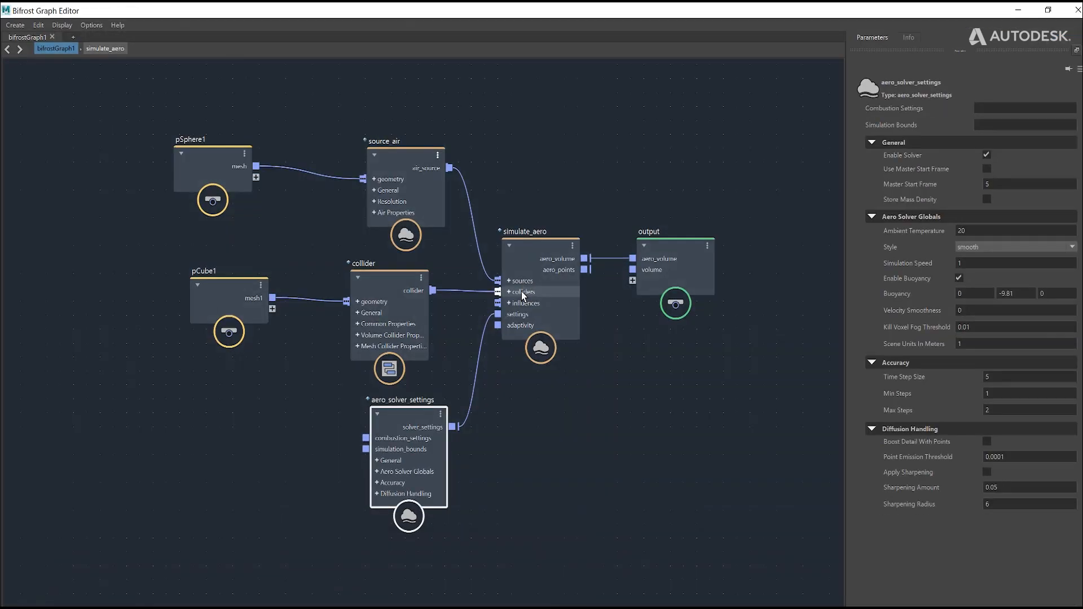
Step: Move pCube1 under pSphere1 and shift the collider node into line with aero_solver_settings
left_click(394, 273)
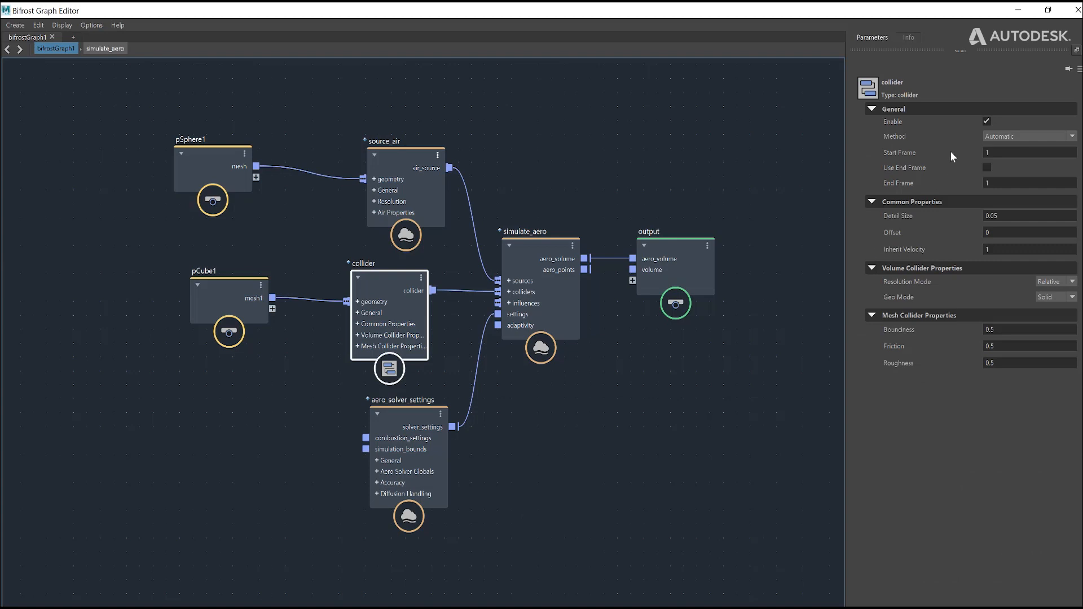
left_click_drag(232, 279, 216, 259)
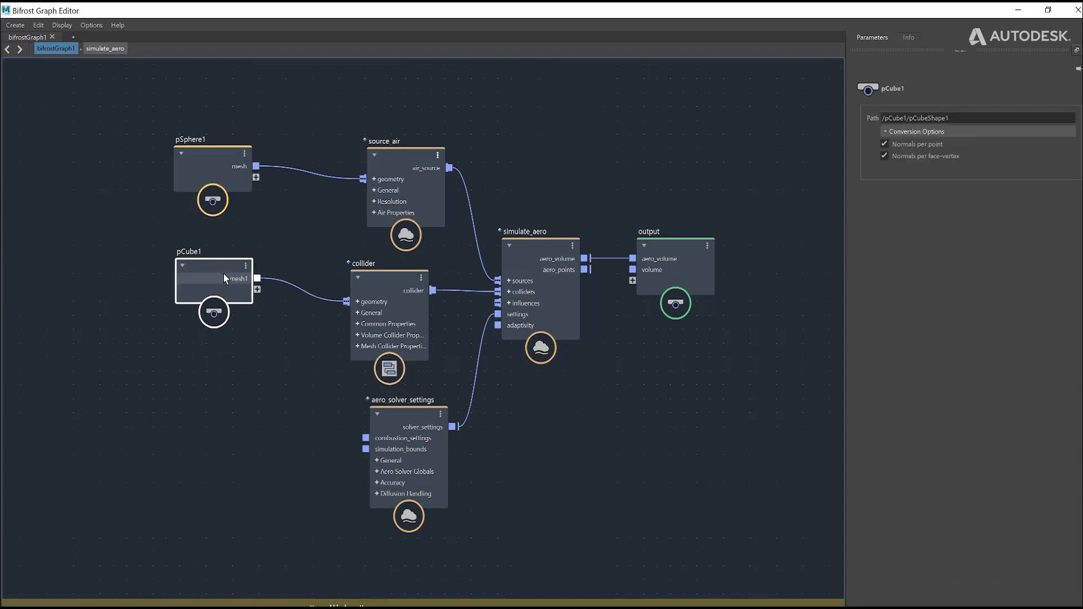
left_click(377, 286)
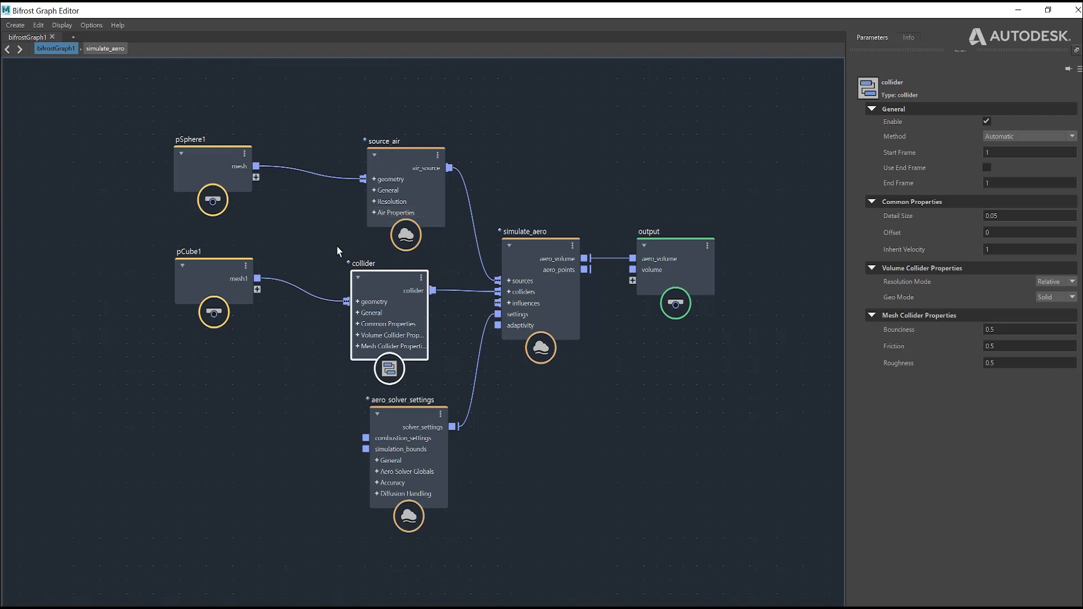
left_click_drag(384, 276, 404, 279)
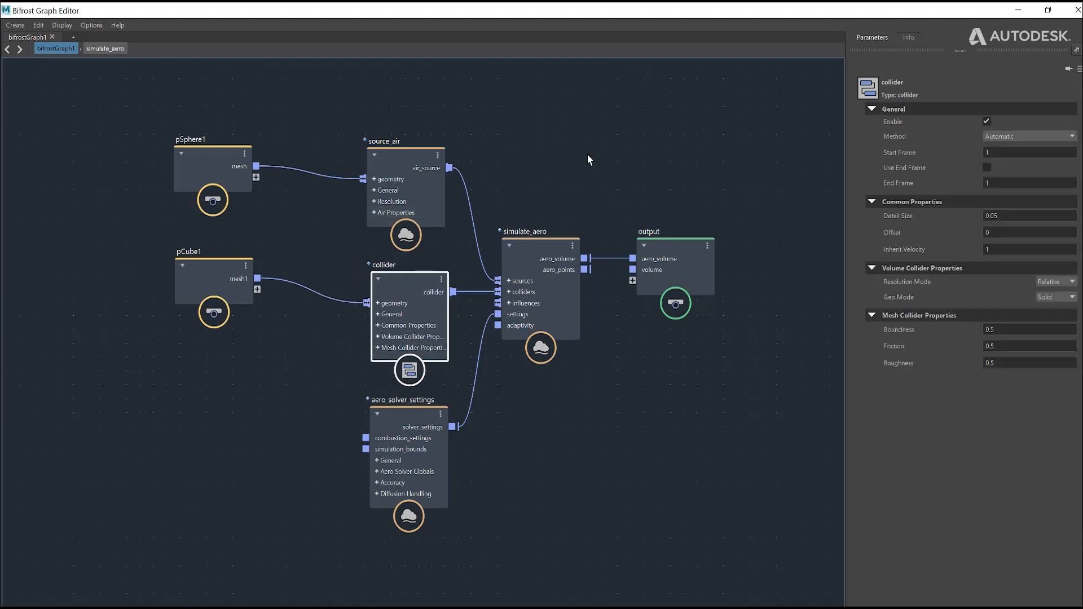
left_click(580, 134)
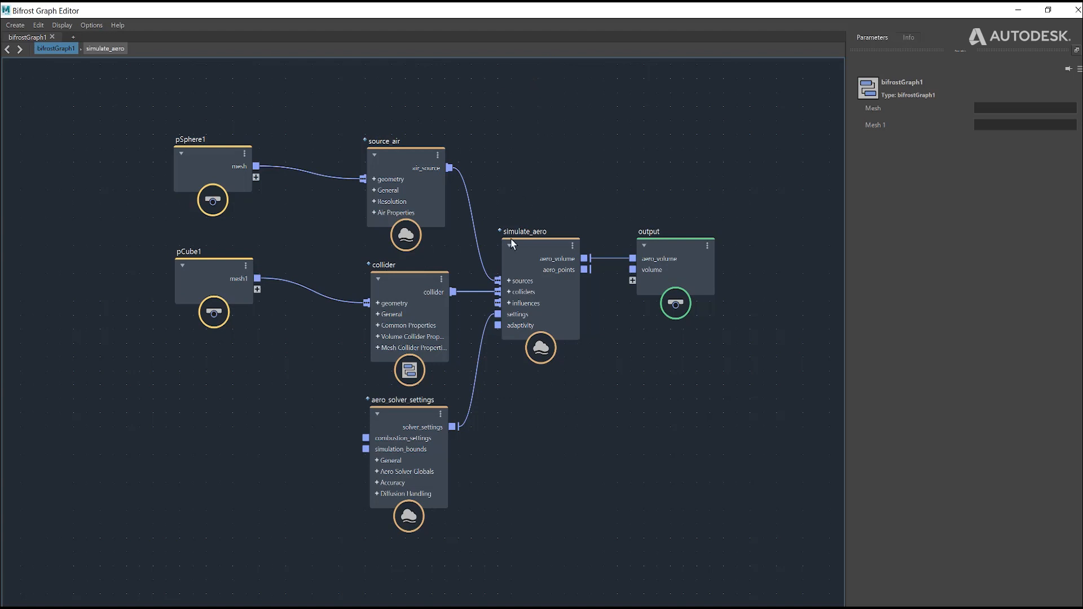
Step: Spread the simulate_aero, output, mesh, source_air, collider and aero_solver_settings nodes further apart across the graph
left_click_drag(504, 344, 532, 236)
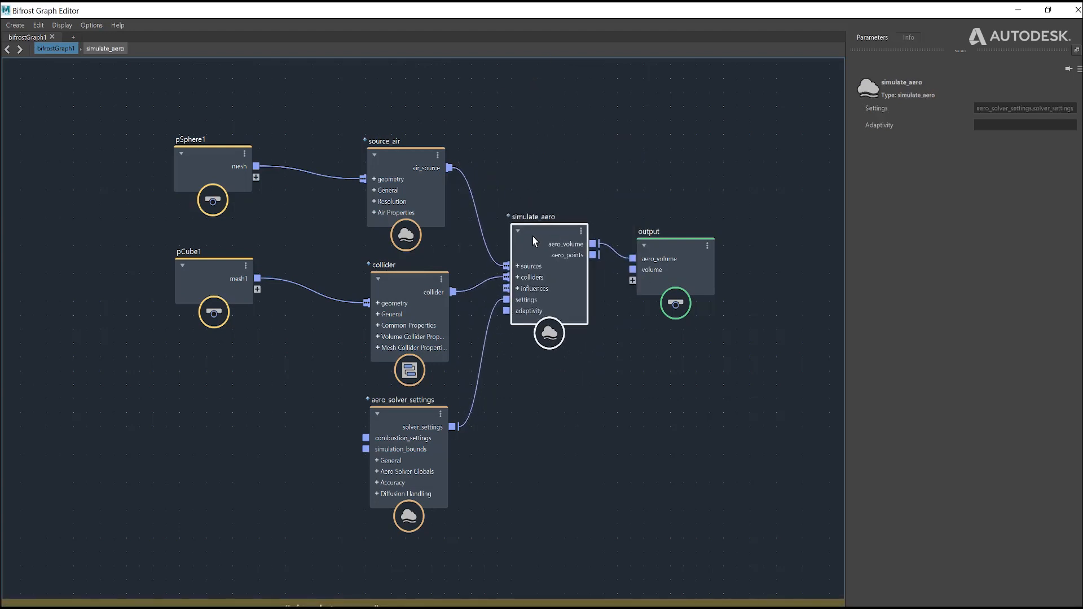
left_click_drag(672, 262, 782, 257)
left_click_drag(572, 236, 585, 259)
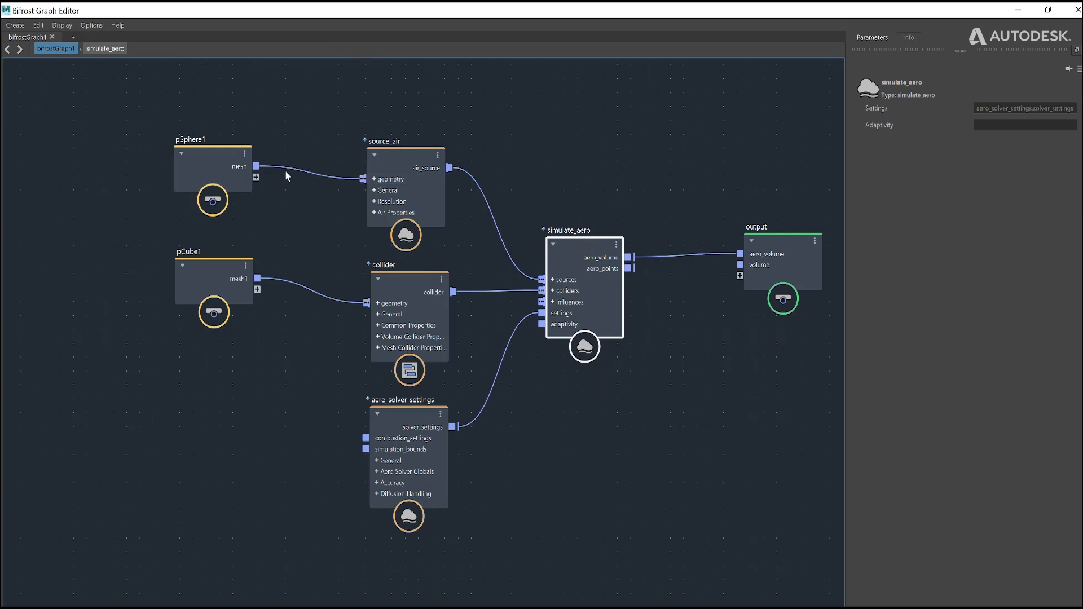
left_click_drag(229, 157, 165, 105)
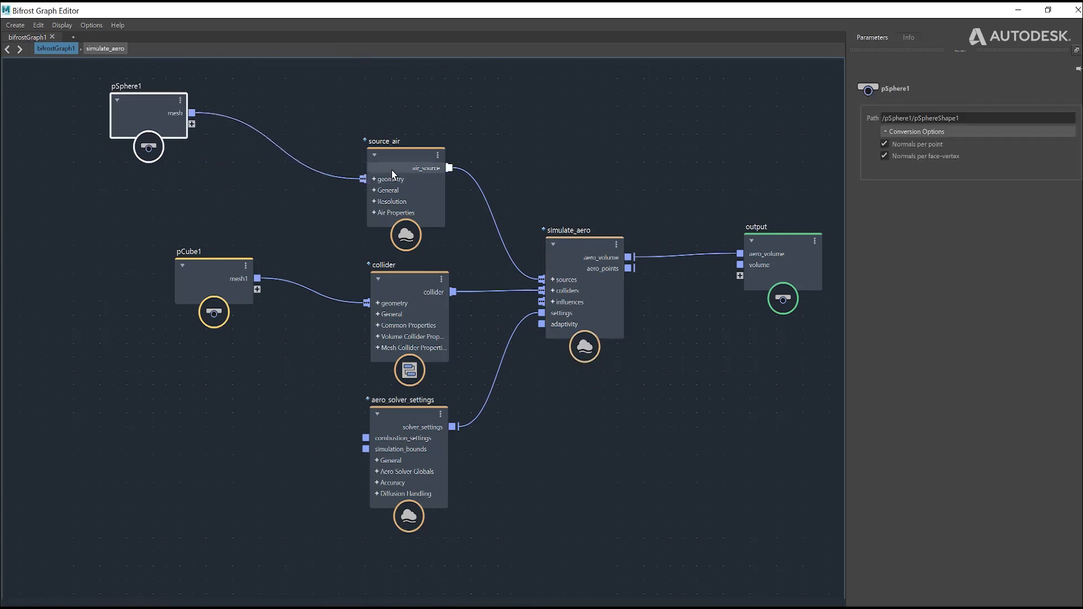
left_click_drag(394, 160, 395, 110)
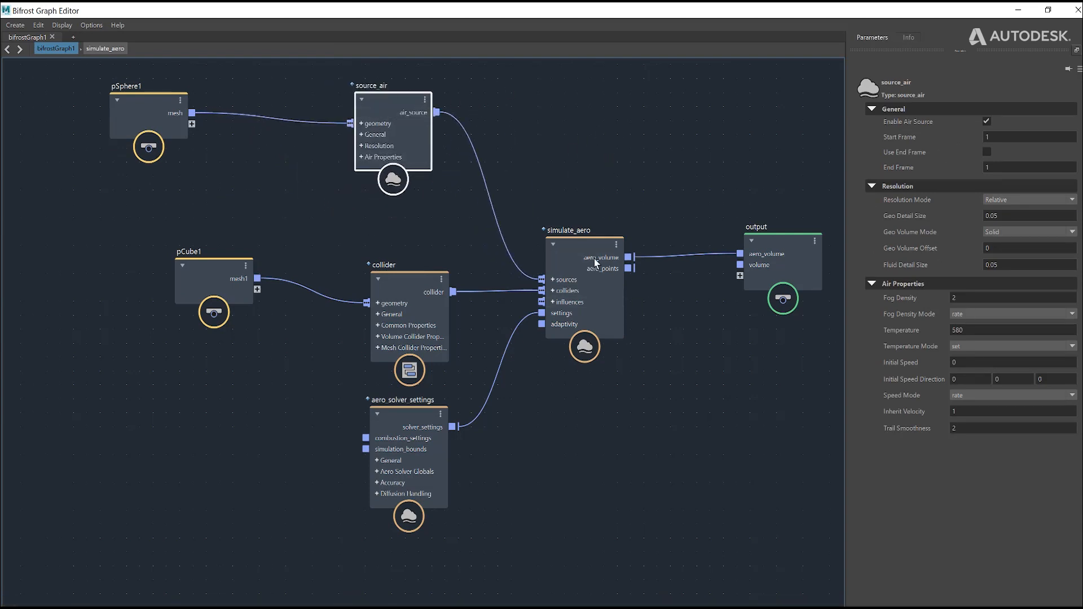
left_click_drag(596, 262, 608, 258)
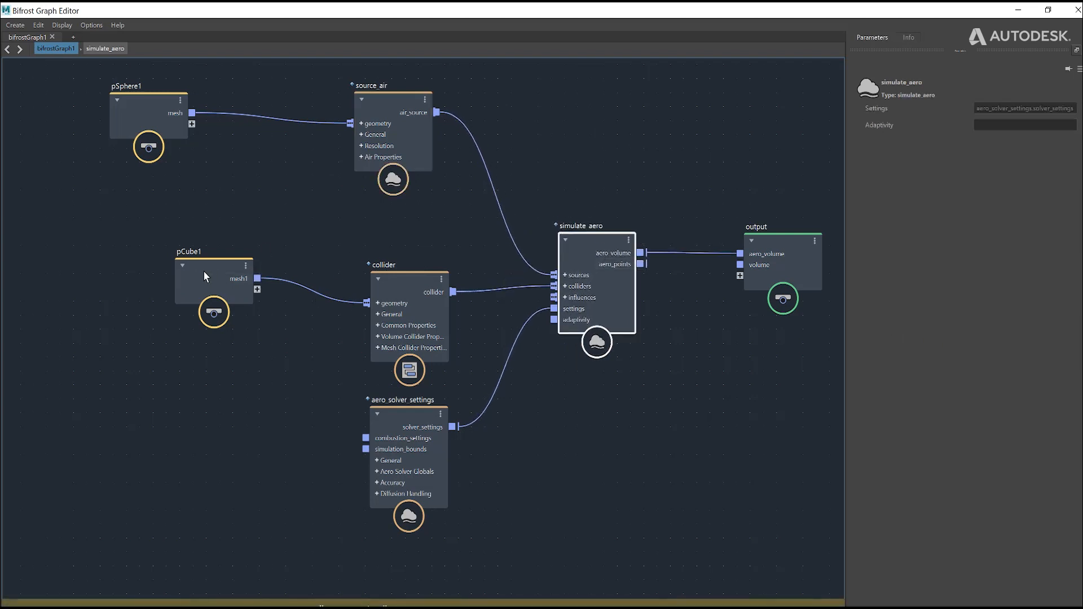
left_click_drag(203, 270, 144, 229)
left_click_drag(422, 292, 381, 264)
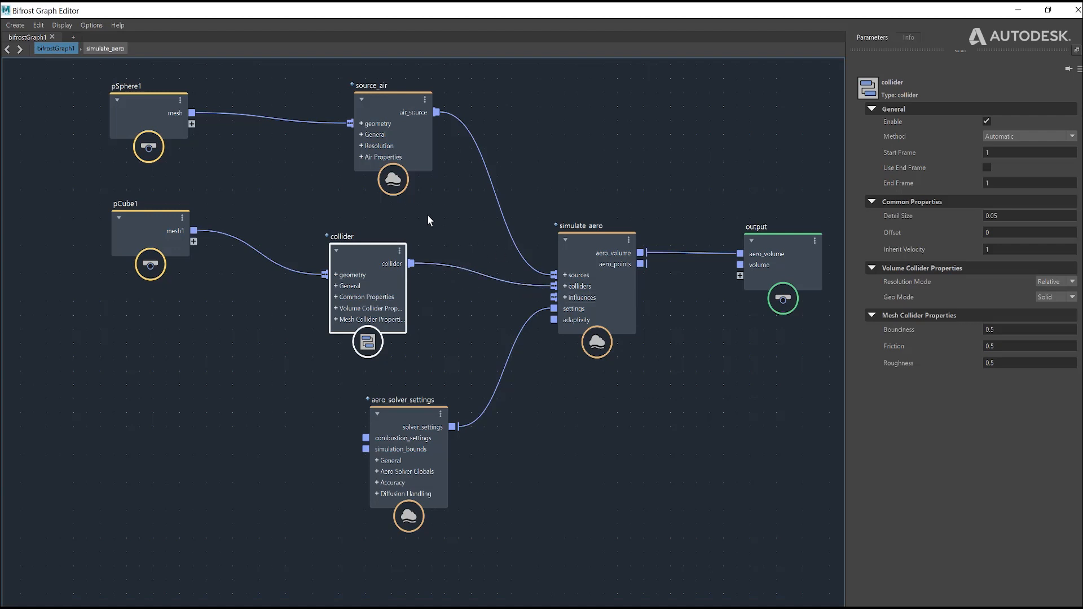
left_click_drag(418, 413, 422, 436)
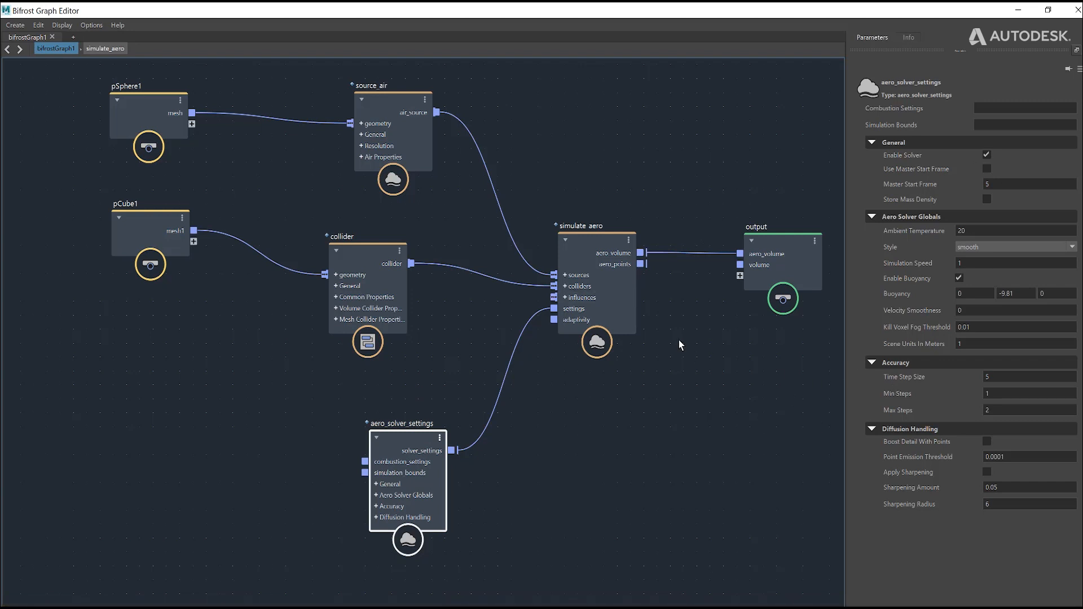
Step: Lay out all nodes of the graph automatically
left_click(687, 370)
key("l")
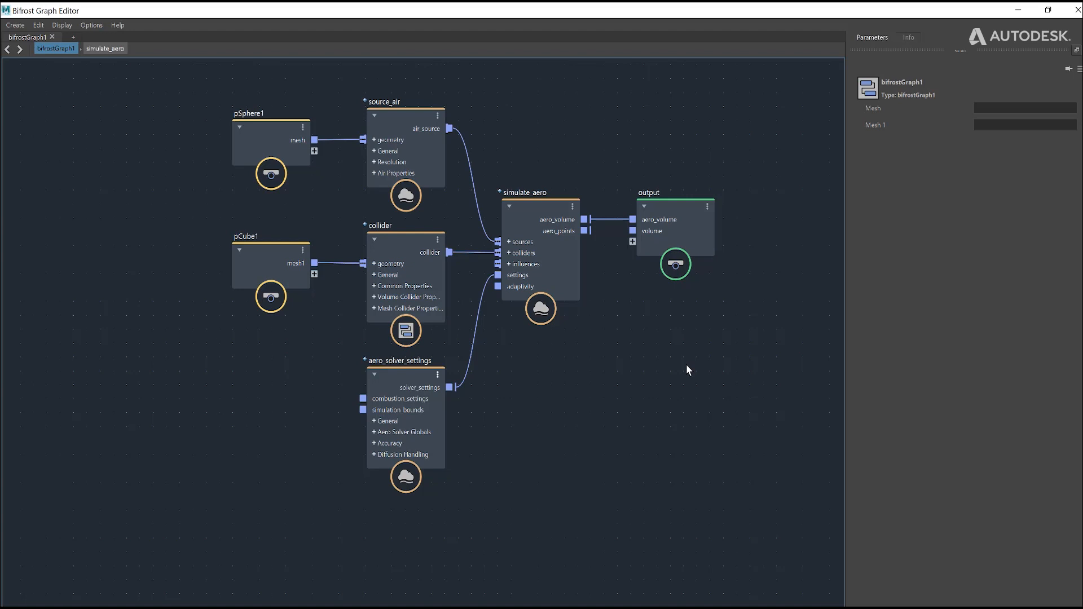
Step: Add a basic_aero_graph compound and place it in the empty area below aero_solver_settings
key("Tab")
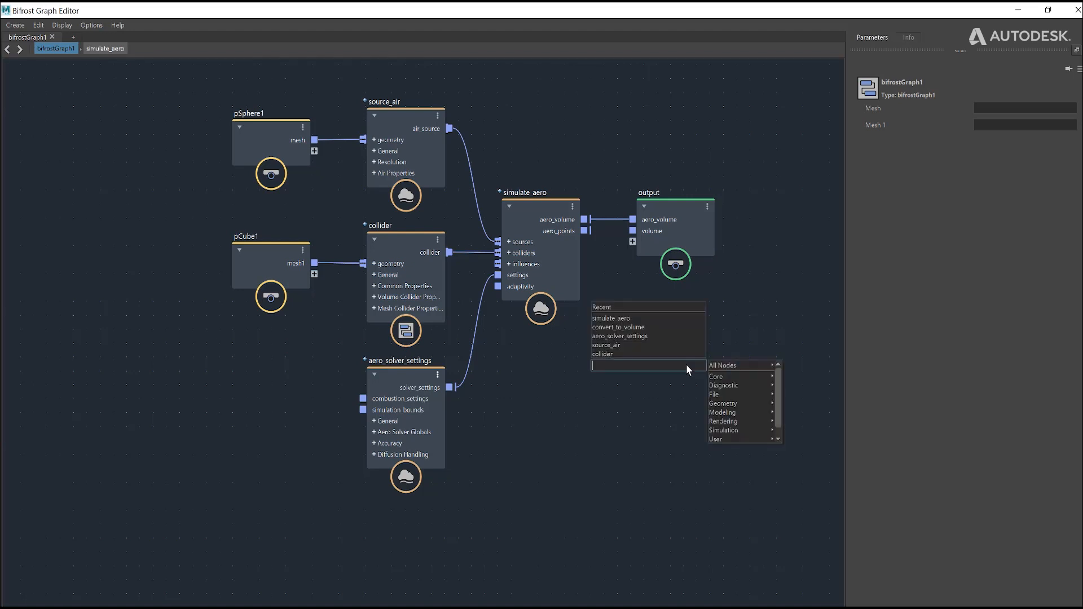
type("basic")
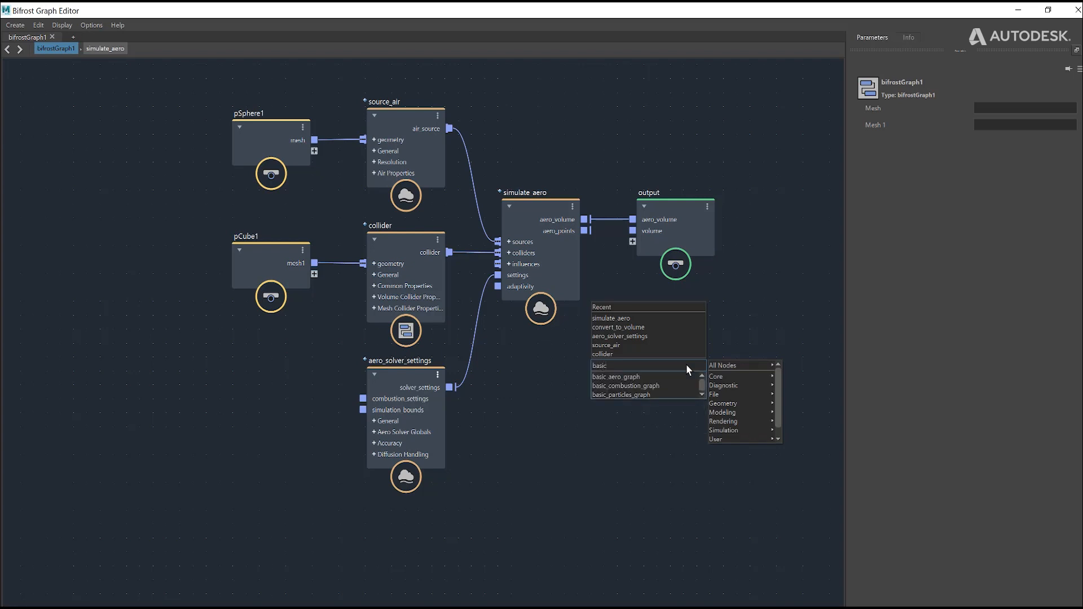
left_click(648, 377)
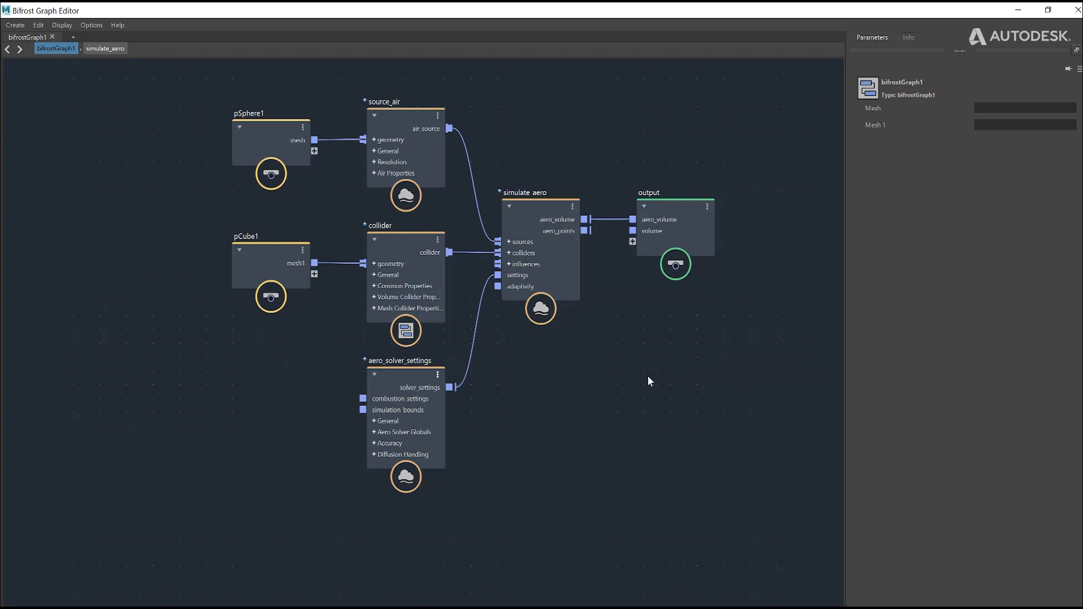
left_click_drag(667, 385, 535, 488)
middle_click_drag(640, 335, 656, 127, "alt")
left_click_drag(574, 292, 511, 384)
Step: Explode the basic_aero_graph compound into its individual nodes
right_click(511, 385)
left_click(536, 452)
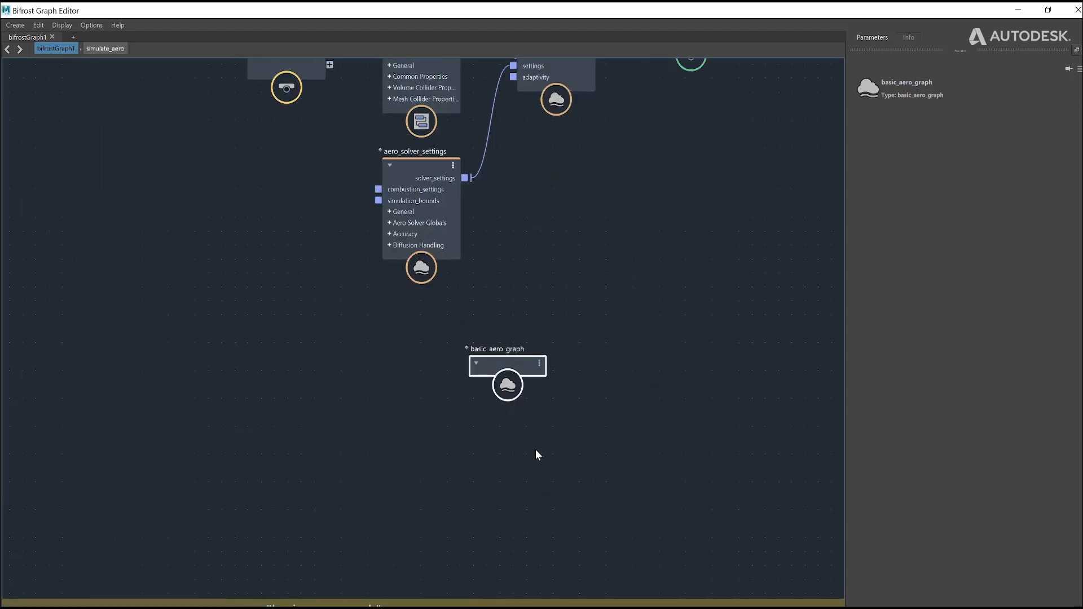
left_click(629, 428)
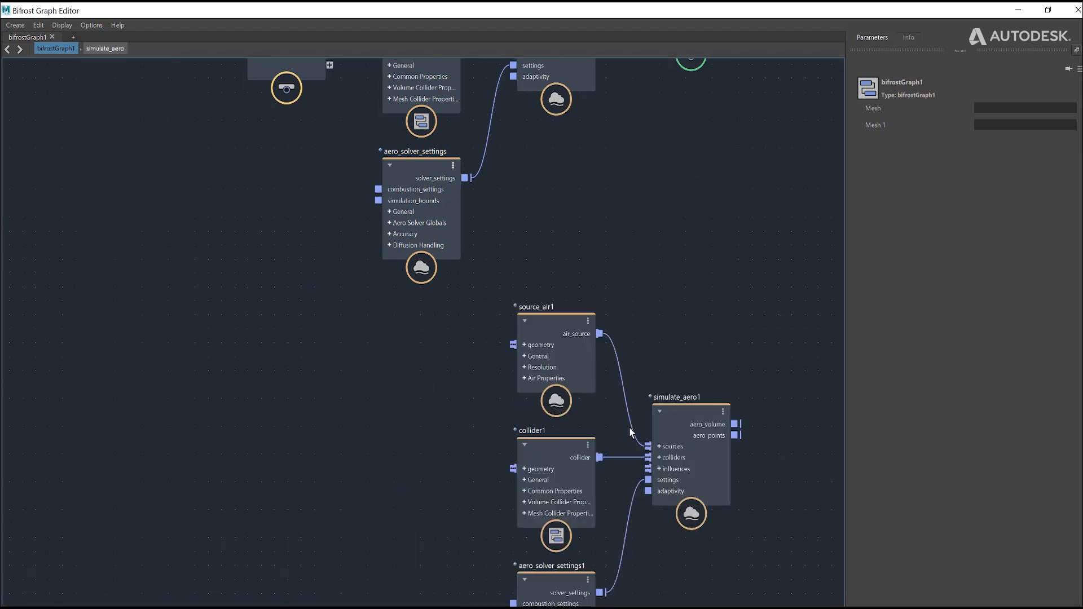
scroll(599, 303, "down", 2)
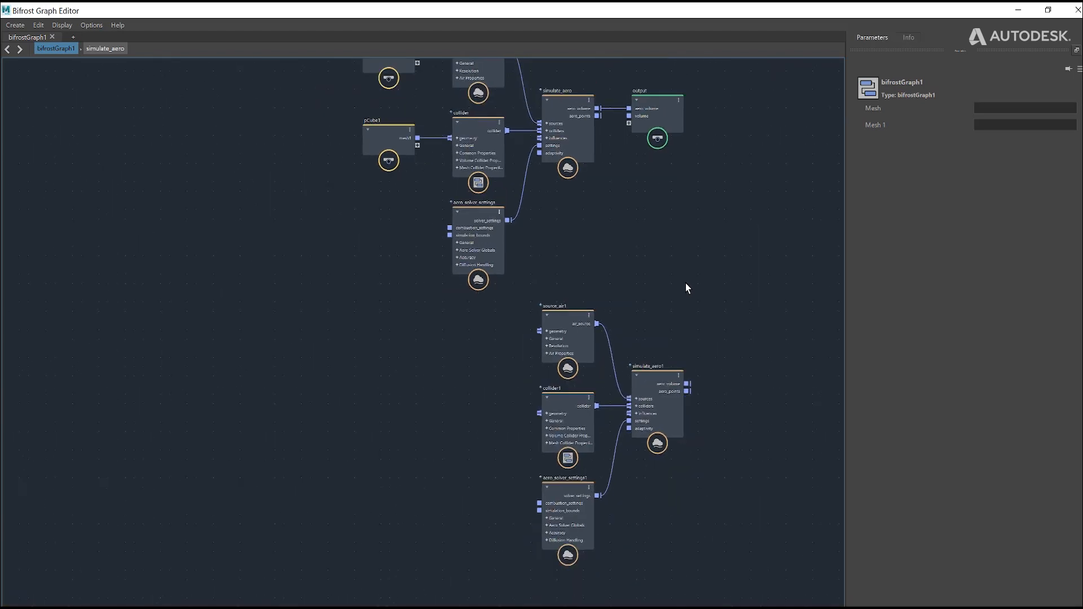
Step: Move the four exploded aero nodes up closer to the original graph and shift simulate_aero1 further from its inputs
scroll(685, 283, "down", 1)
middle_click_drag(675, 254, 653, 379, "alt")
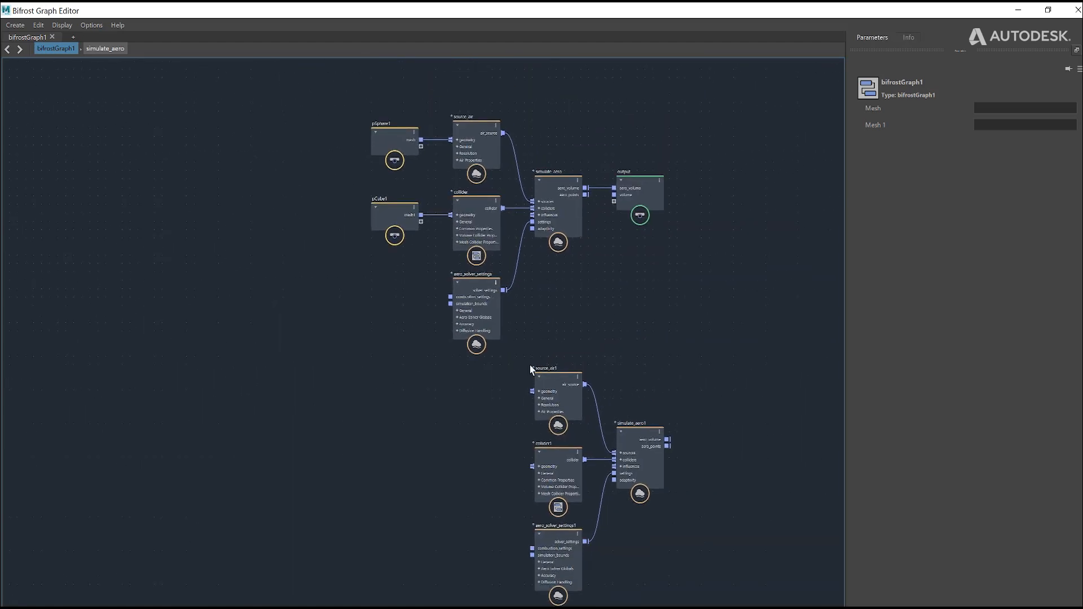
left_click_drag(529, 358, 672, 516)
left_click_drag(640, 459, 658, 376)
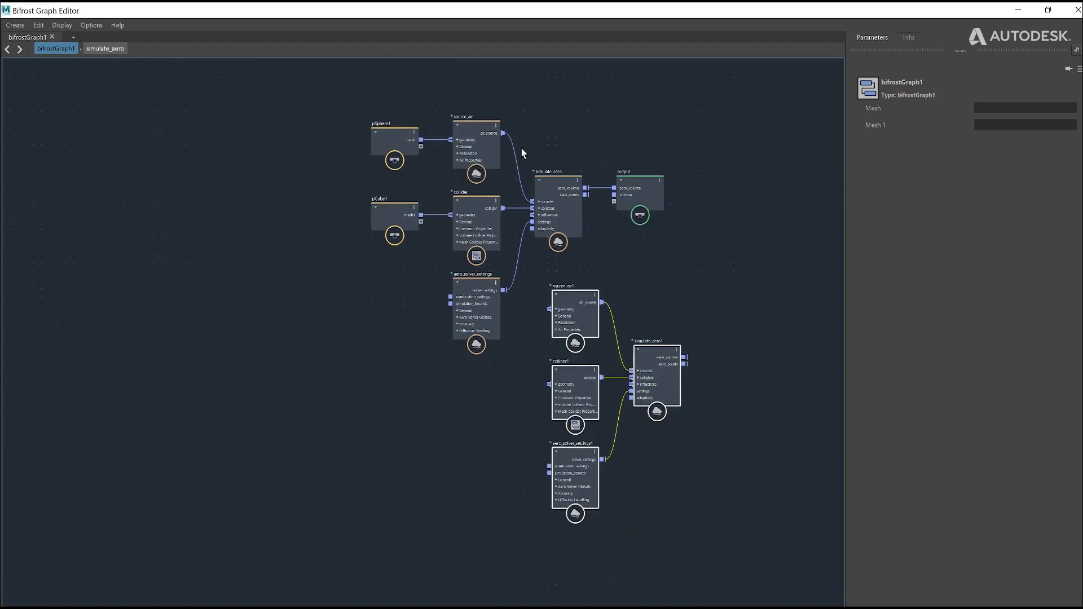
left_click(511, 77)
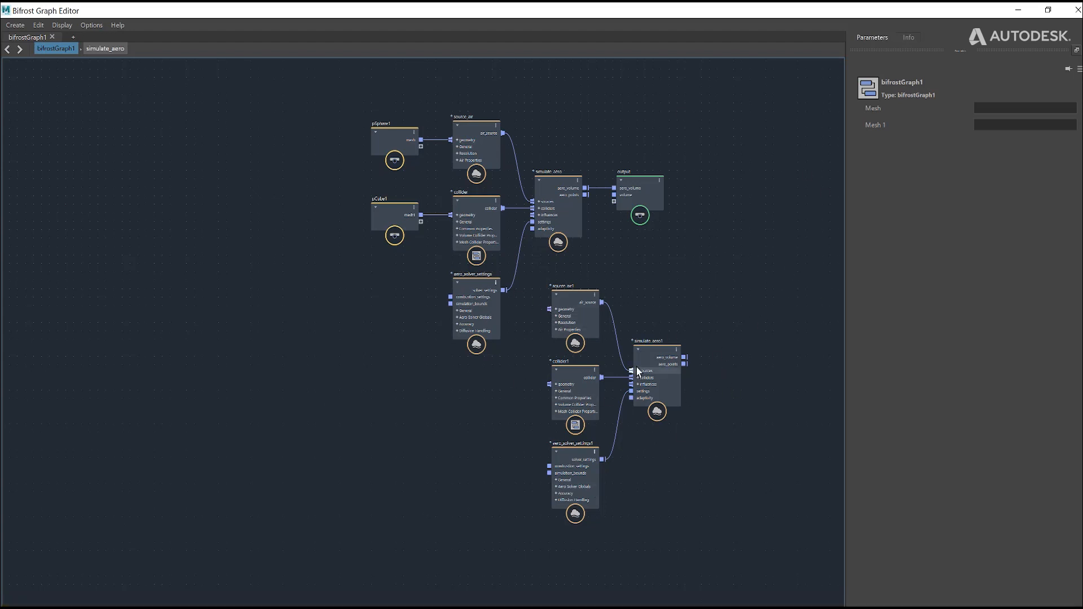
left_click_drag(649, 354, 669, 352)
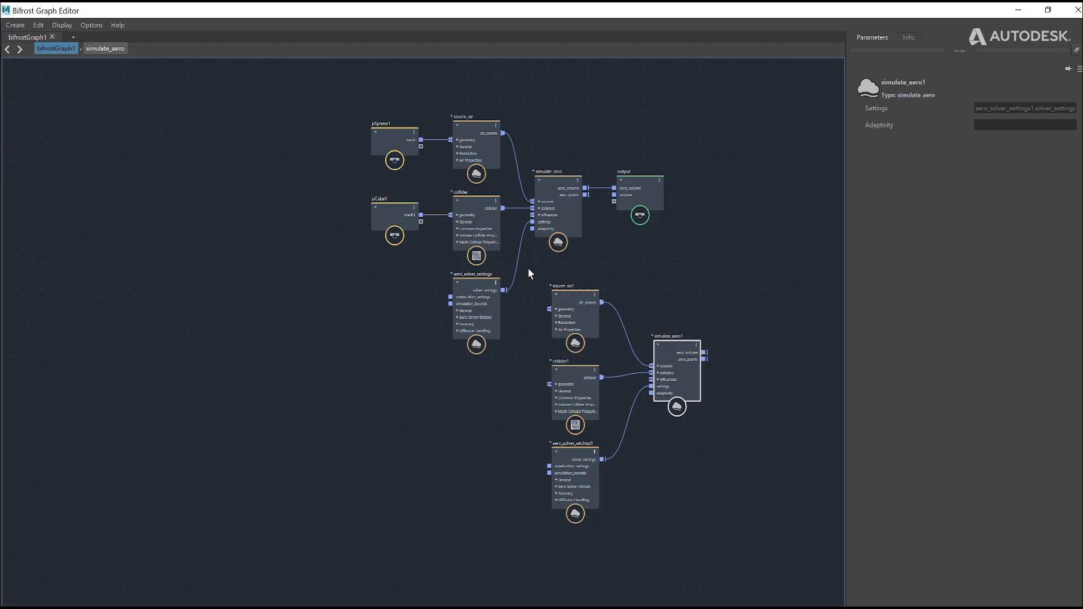
left_click_drag(527, 267, 783, 541)
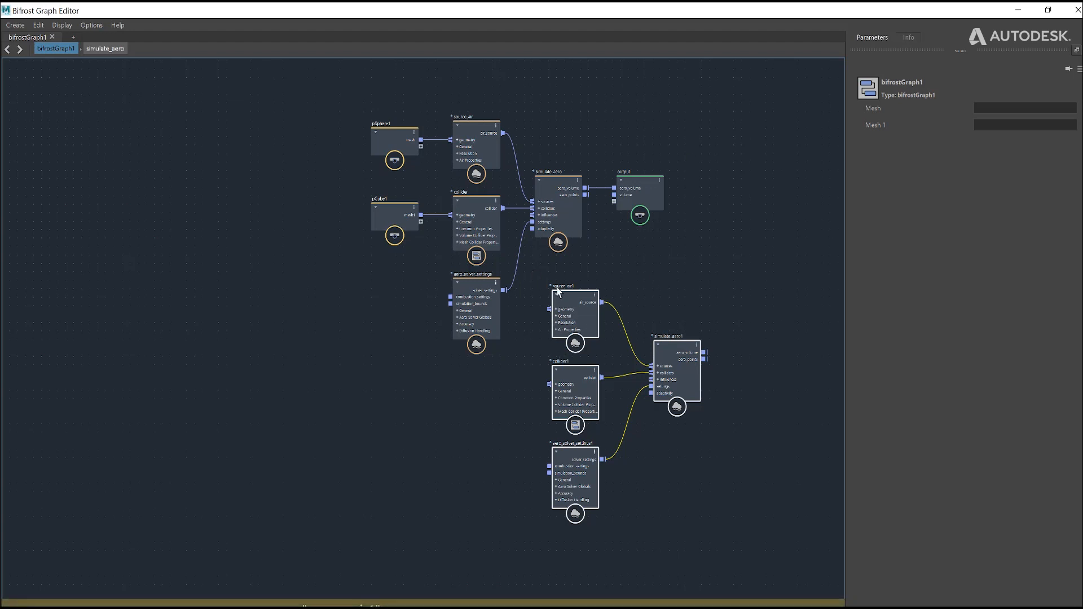
Step: Examine the ready-made smoke examples in Maya's Bifrost Browser, including dry_ice and ground_mist
left_click(165, 25)
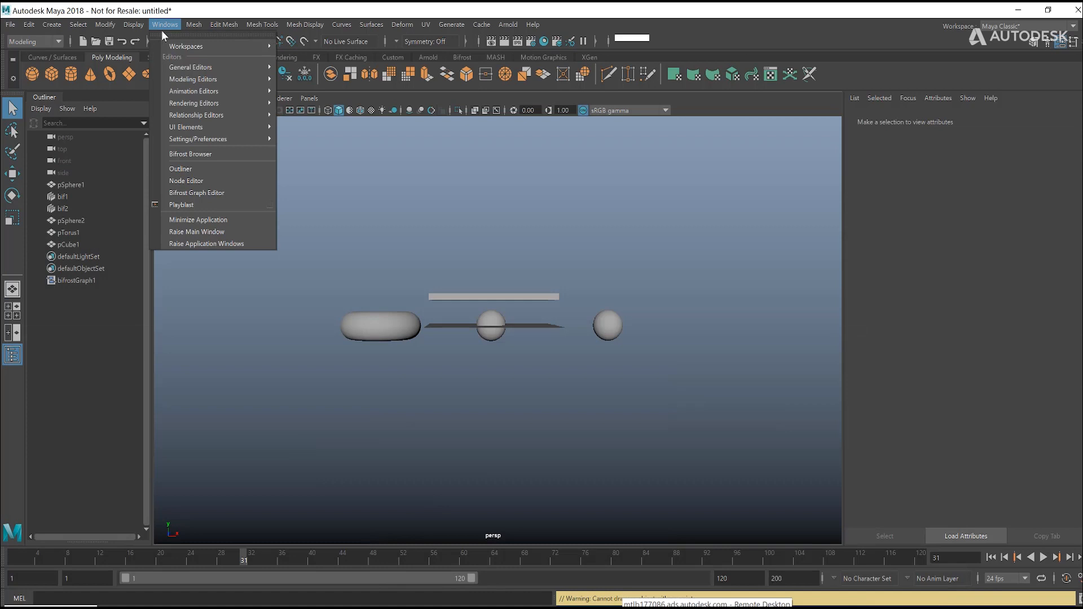
left_click(212, 153)
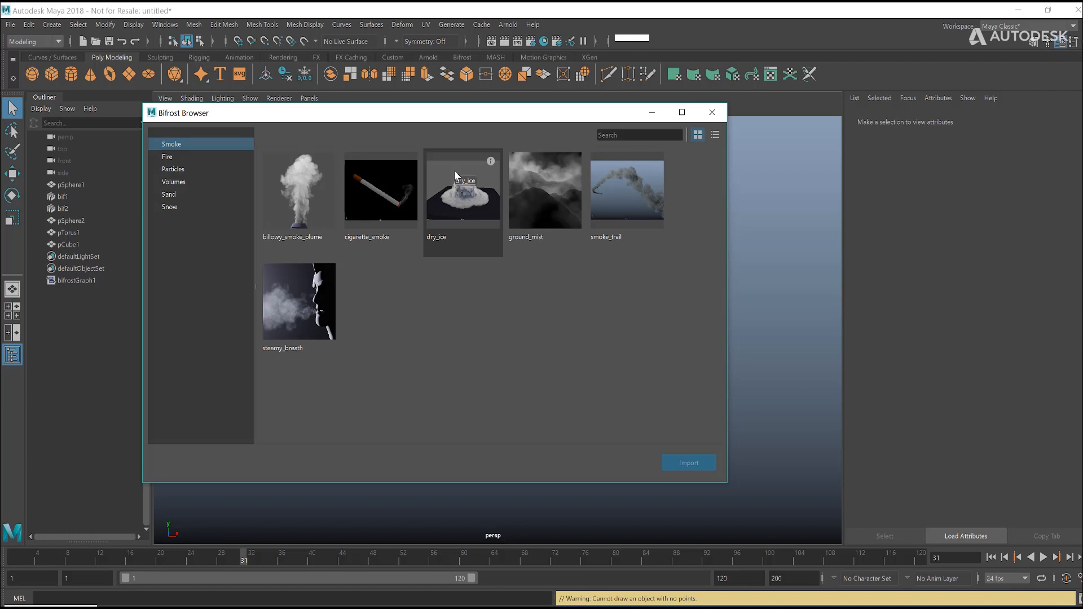
left_click(328, 192)
left_click(452, 193)
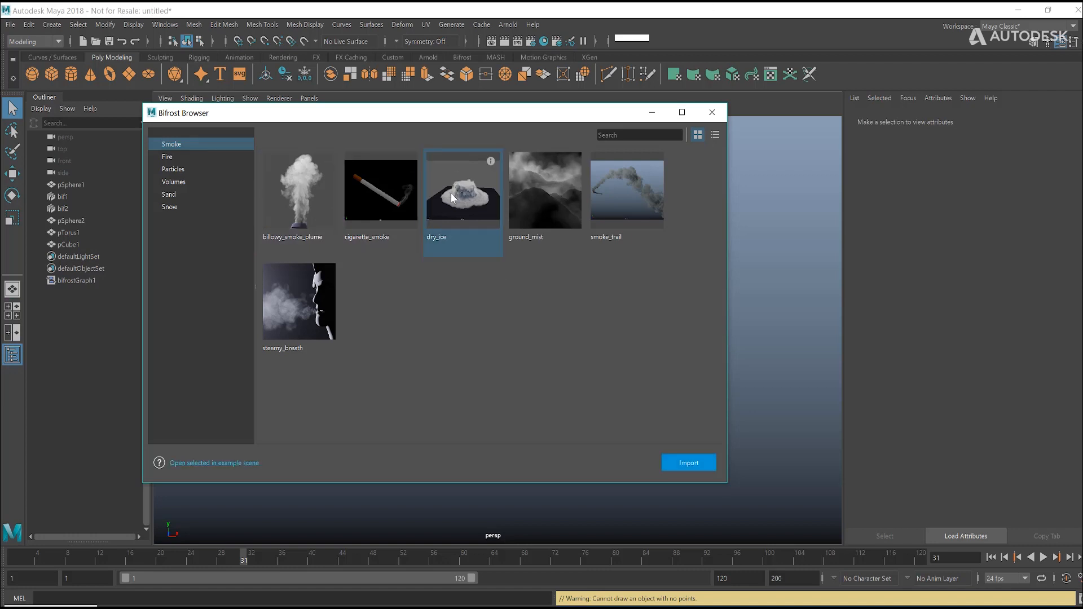
left_click(545, 190)
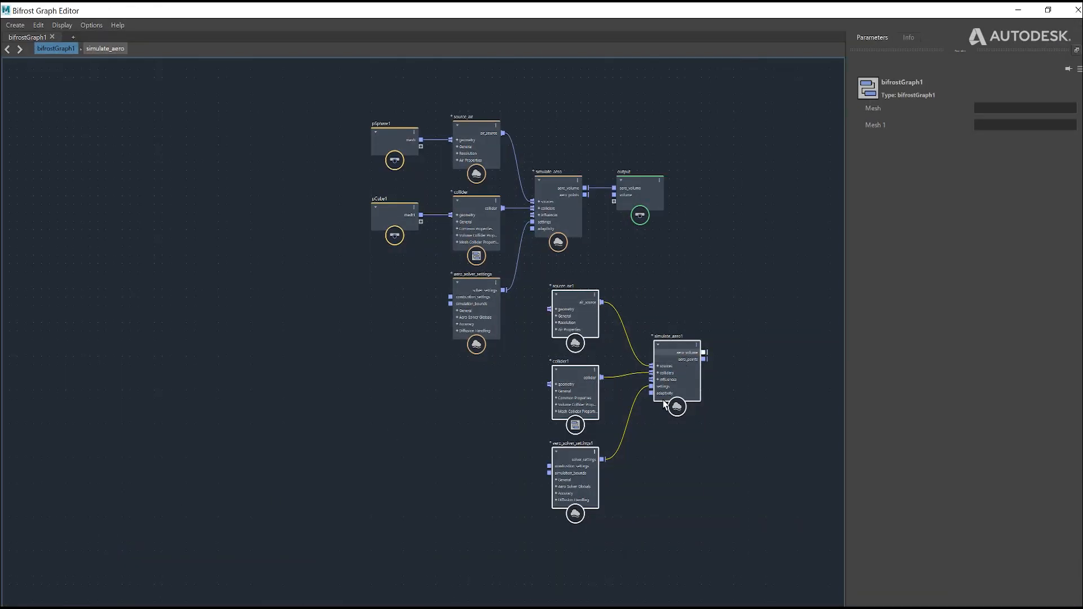
Step: Back in the Bifrost Graph Editor, move the exploded source_air1, collider1, aero_solver_settings1 and simulate_aero1 nodes directly below aero_solver_settings
left_click_drag(682, 356, 583, 450)
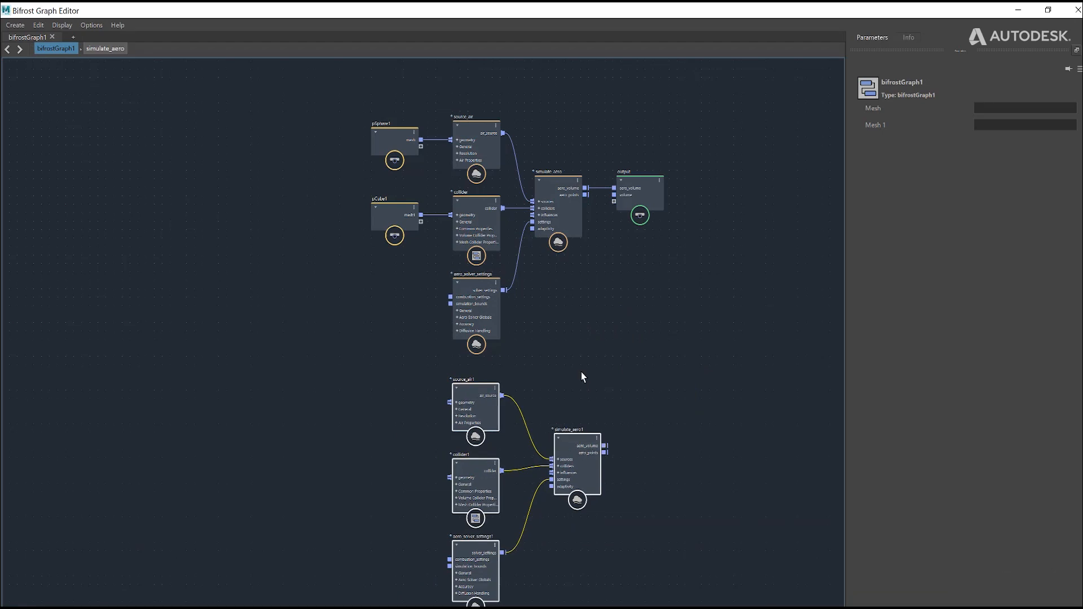
scroll(616, 570, "up", 3)
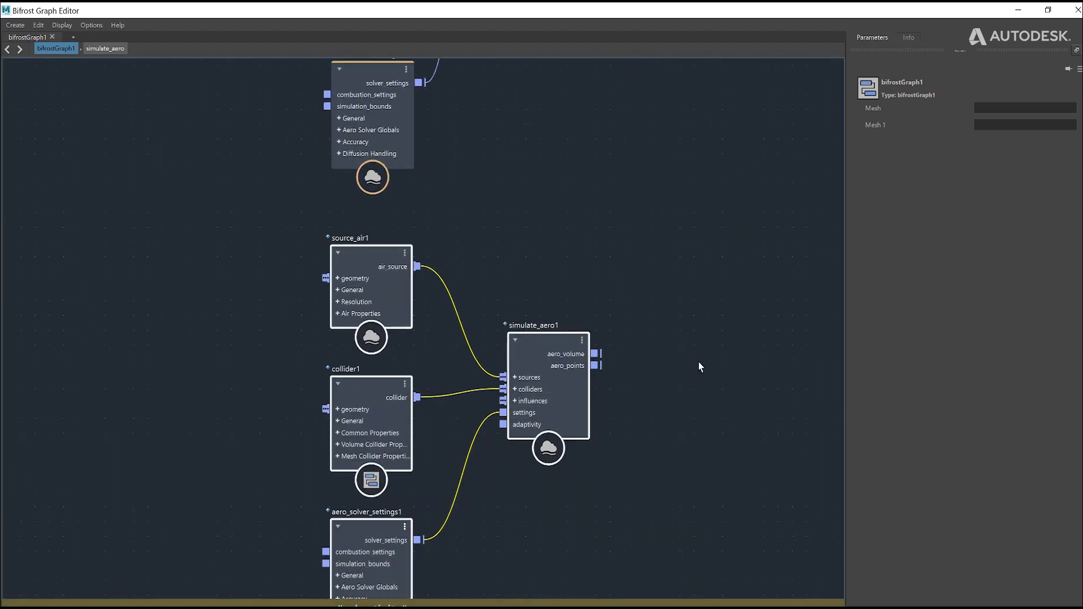
scroll(676, 373, "down", 2)
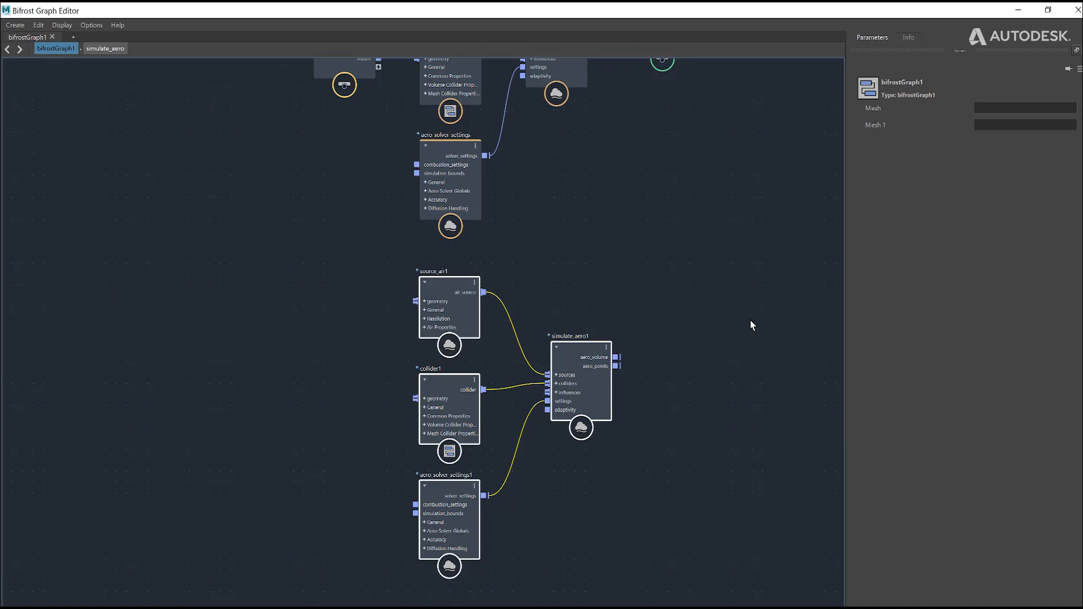
left_click(709, 228)
scroll(708, 228, "down", 2)
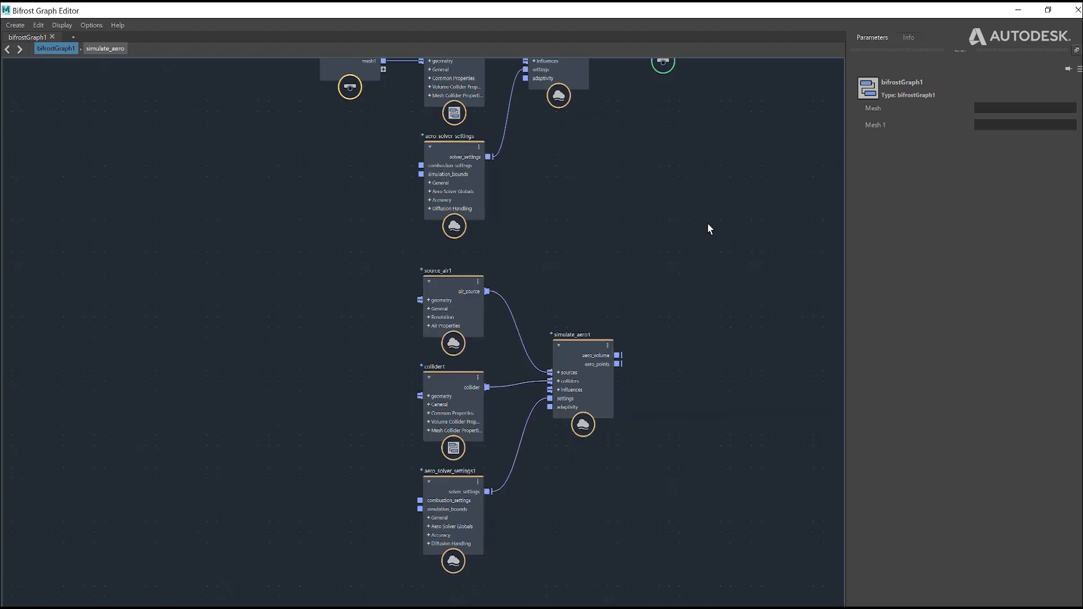
Step: Shift the four exploded aero nodes together into the empty area to the lower left of aero_solver_settings
left_click_drag(410, 261, 674, 555)
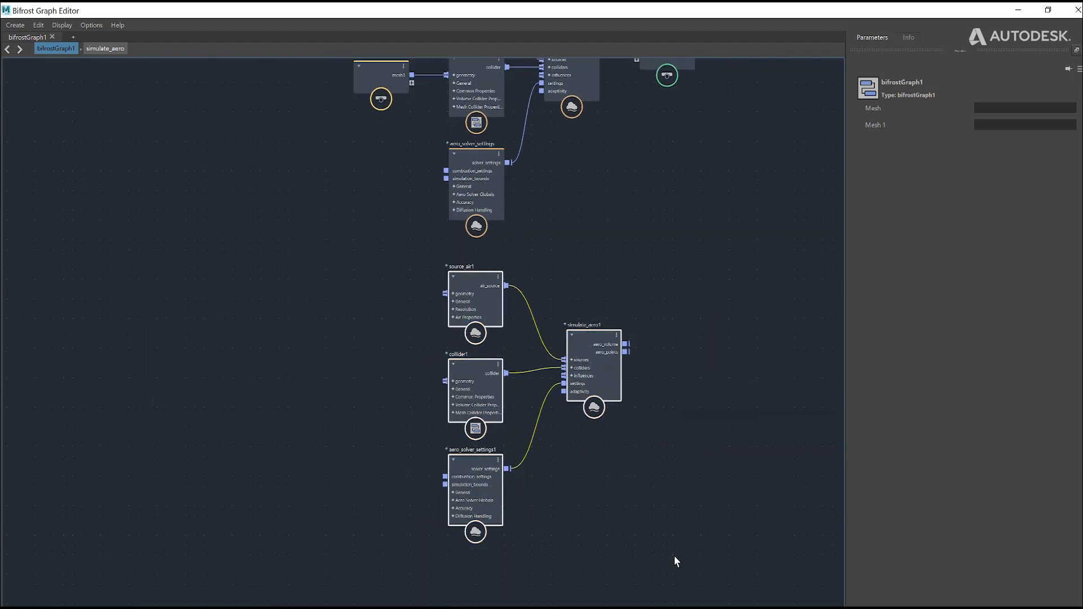
left_click_drag(609, 368, 353, 357)
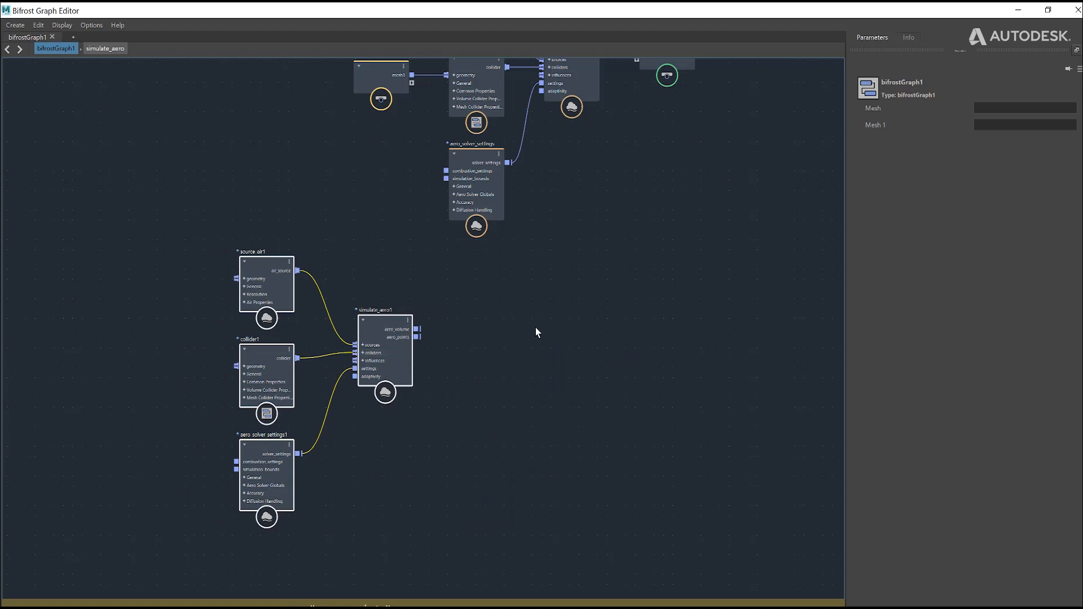
left_click(412, 300)
Step: Reposition source_air1, collider1, aero_solver_settings1 and simulate_aero1 individually by small amounts, keeping the three inputs stacked beside simulate_aero1
left_click_drag(263, 280, 260, 262)
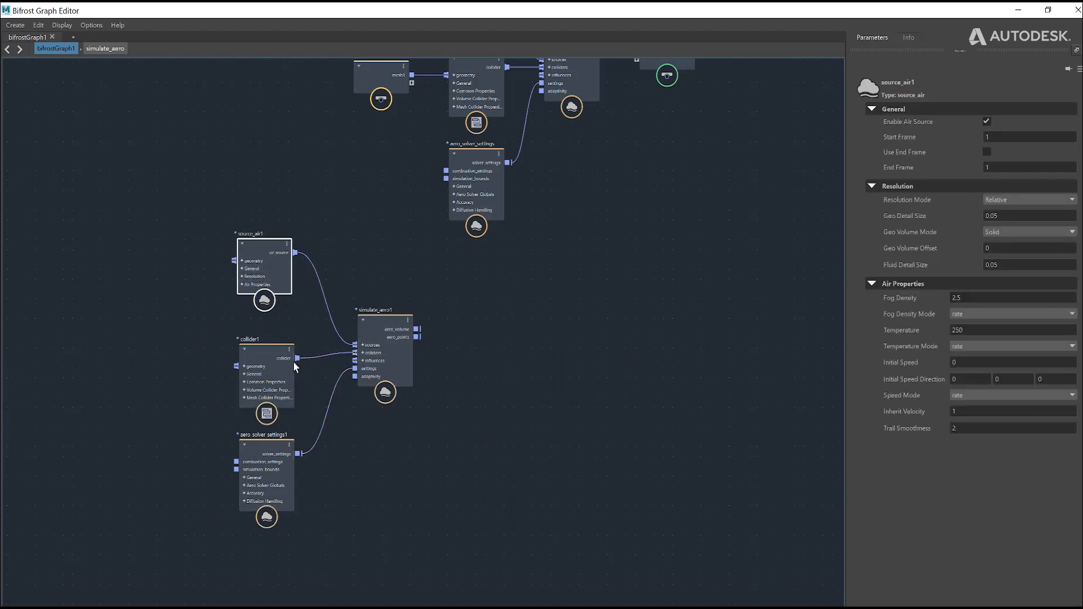
left_click_drag(293, 361, 286, 341)
left_click_drag(266, 451, 259, 440)
left_click(391, 336)
left_click_drag(391, 336, 399, 327)
left_click(506, 351)
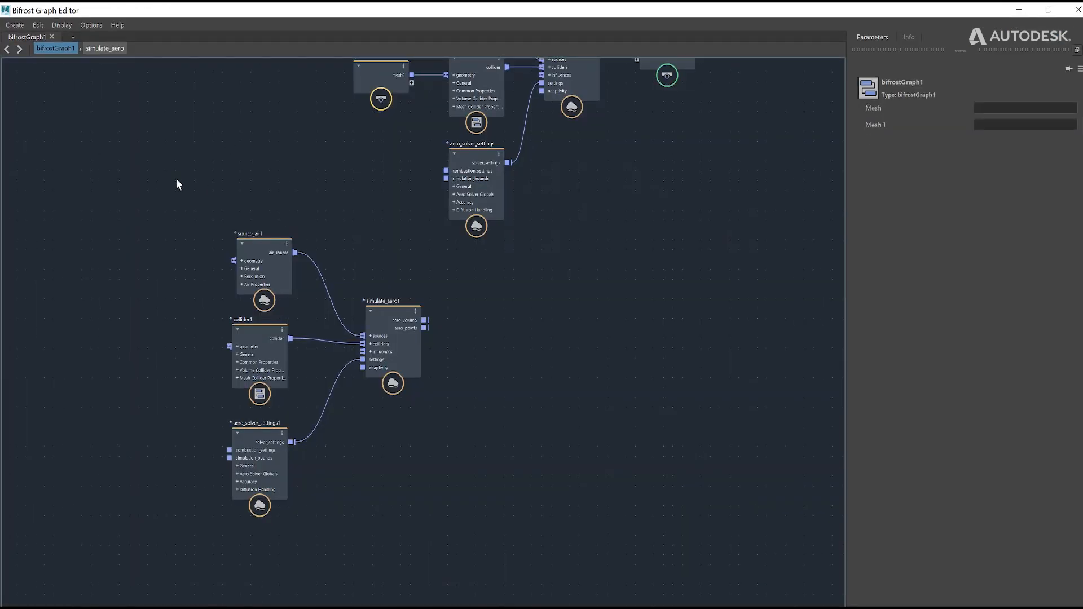
left_click_drag(177, 181, 457, 550)
left_click(323, 199)
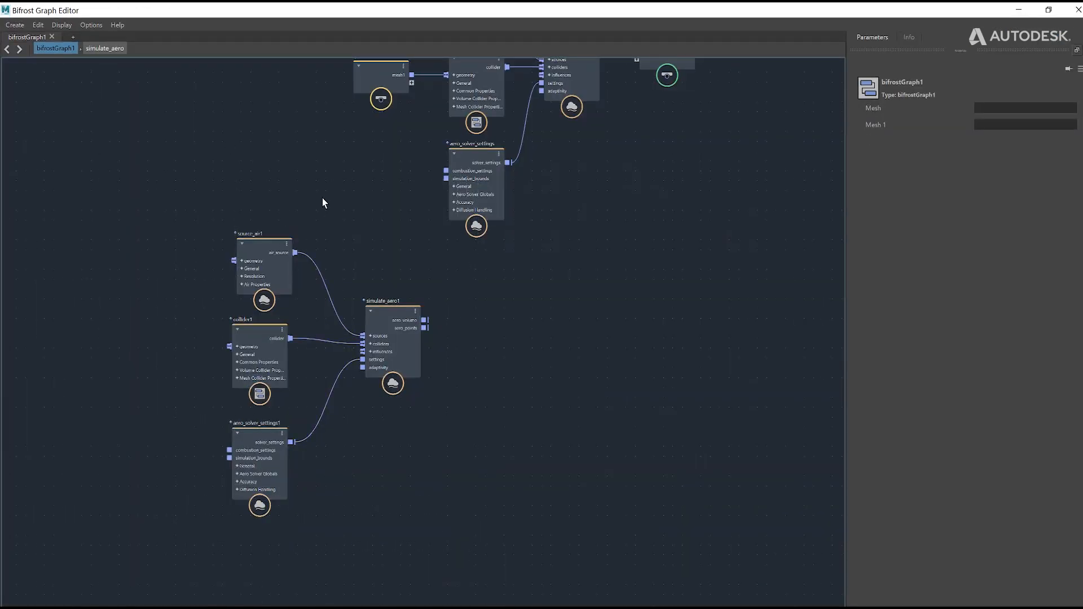